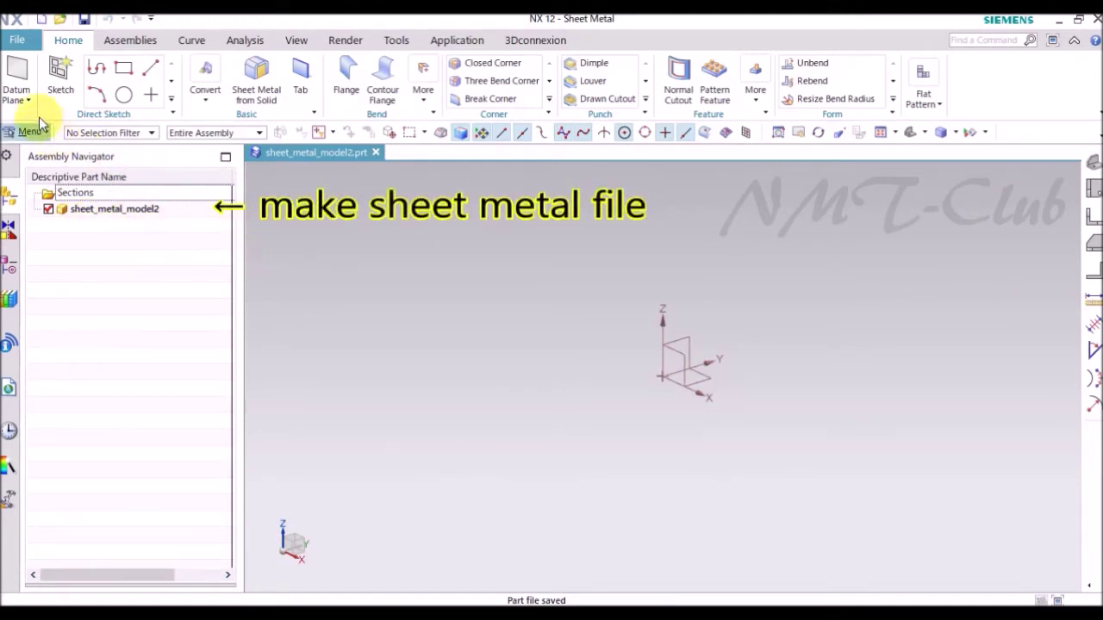
Open the File menu to begin importing the plate's 2D outline.
left_click(17, 39)
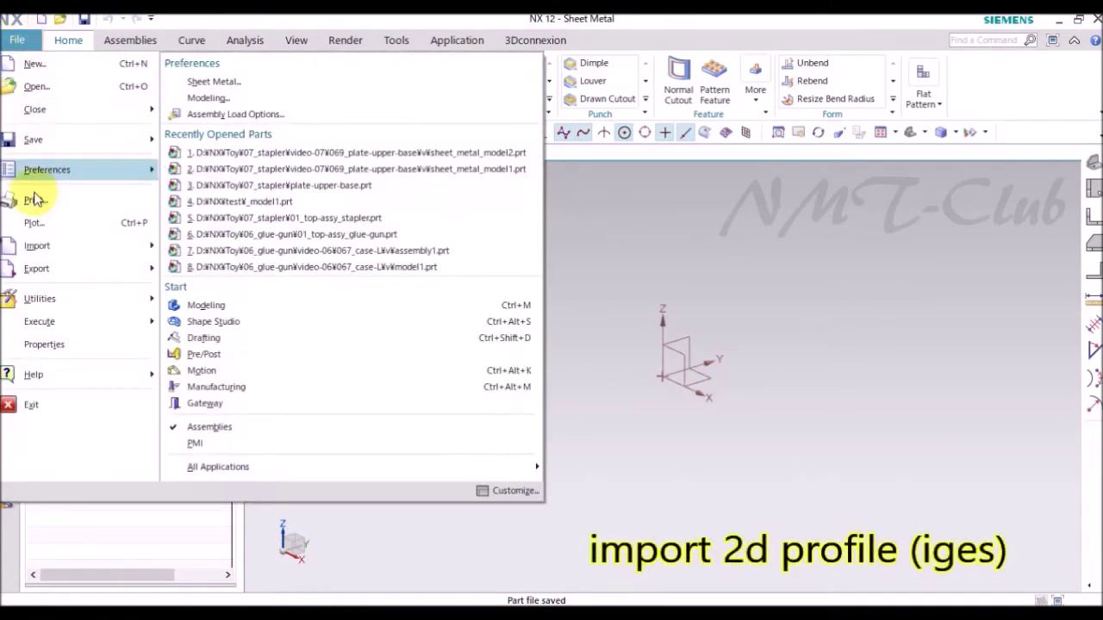
mouse_move(37, 246)
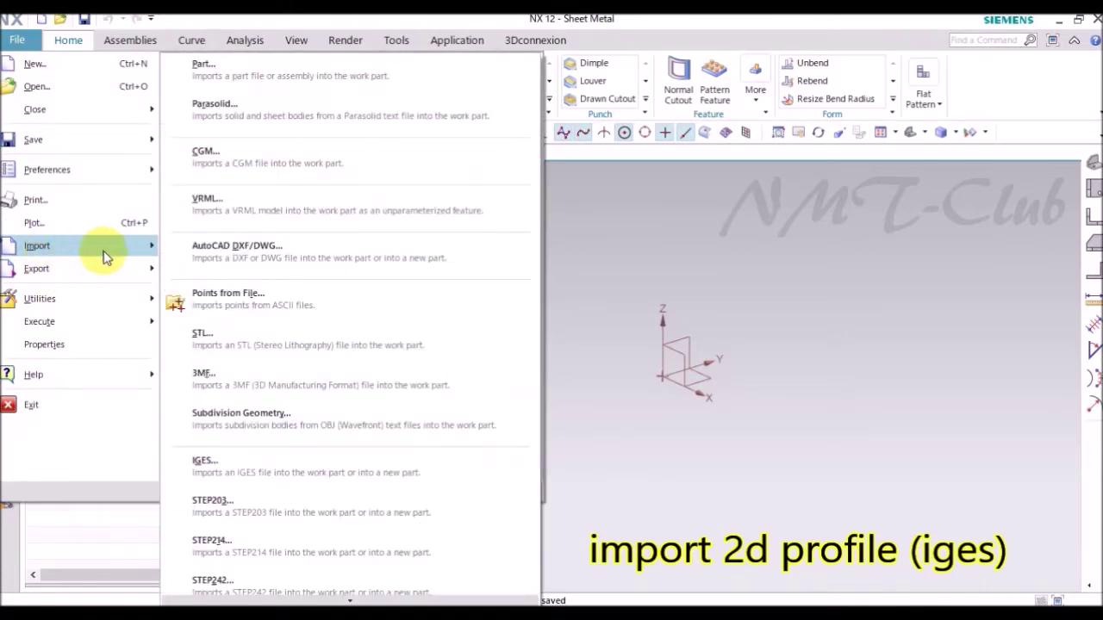
Import the IGES outline sheet_metal_model1.igs into the work part.
left_click(277, 473)
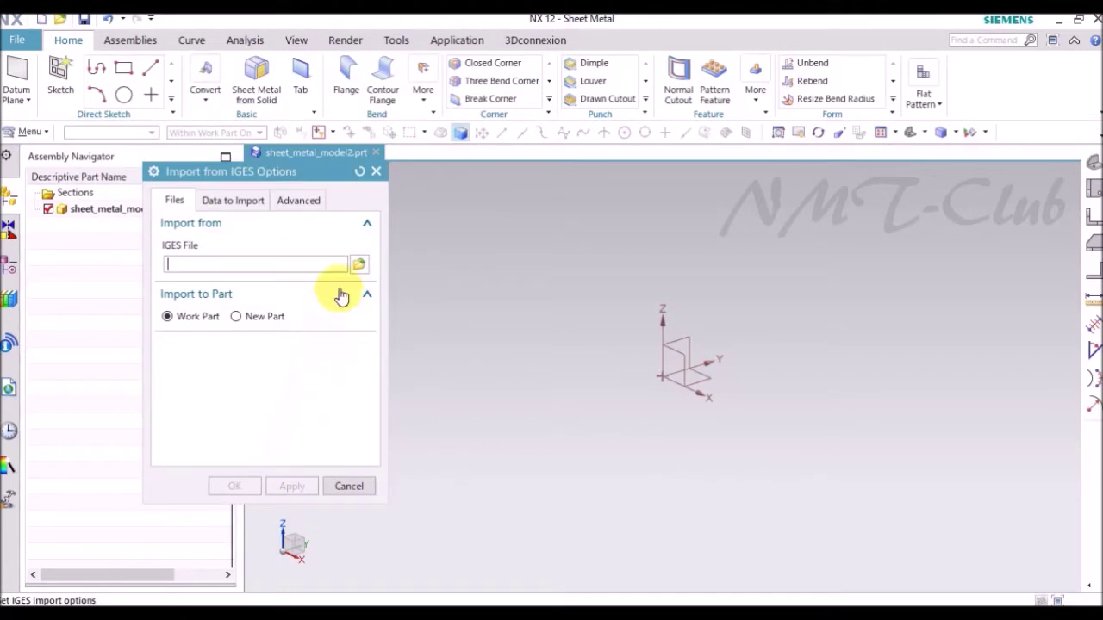
left_click(357, 266)
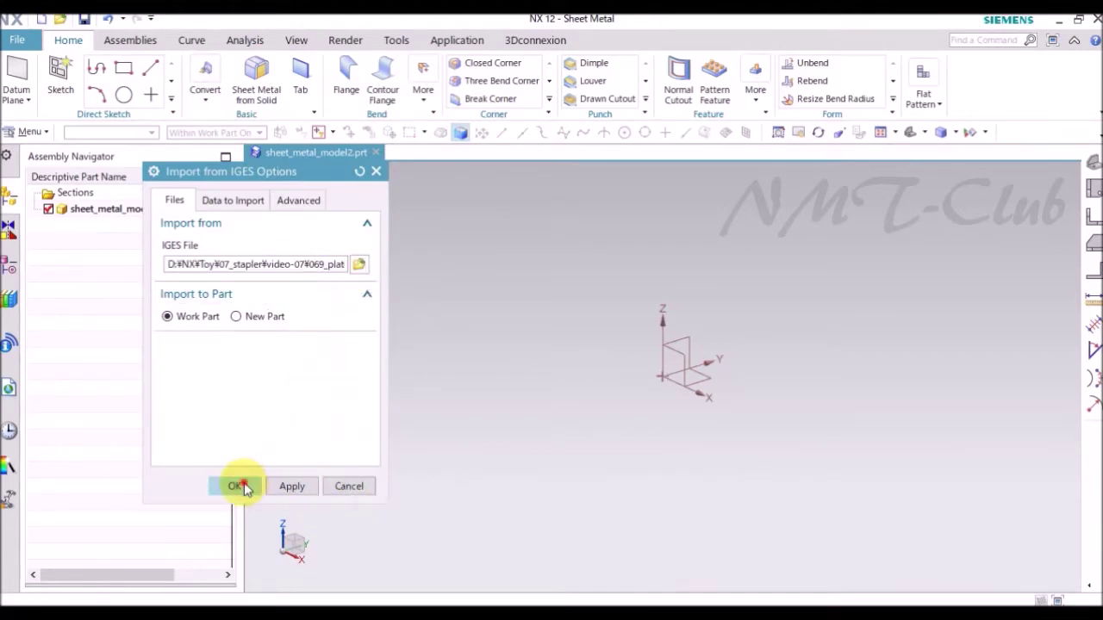
left_click(245, 489)
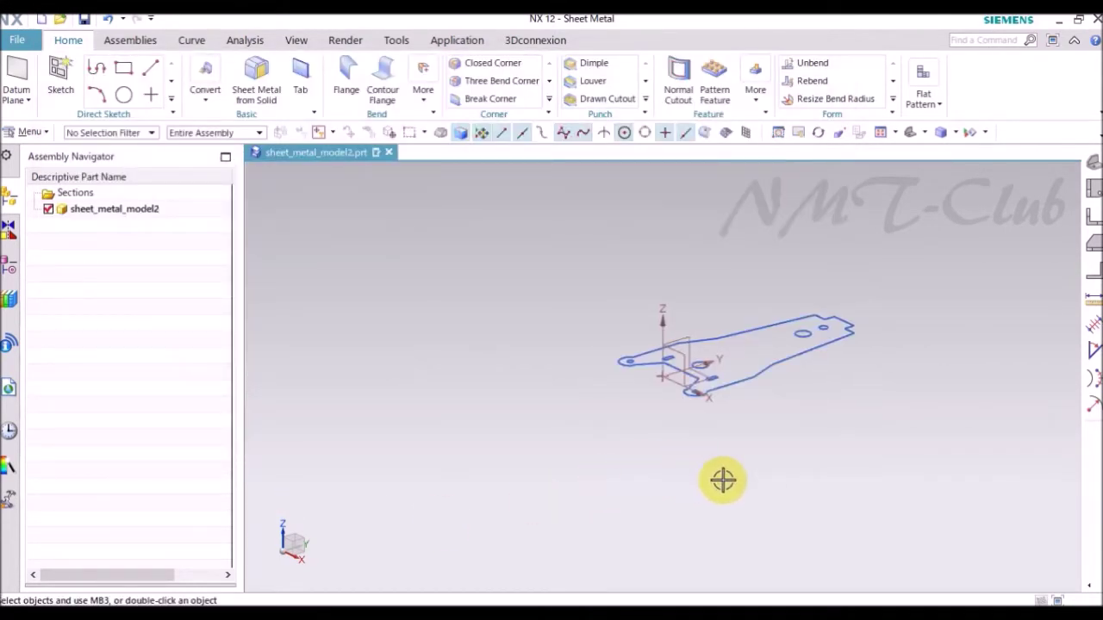
mouse_move(722, 480)
middle_mouse_down()
mouse_move(770, 492)
mouse_move(746, 508)
mouse_move(655, 500)
middle_mouse_up()
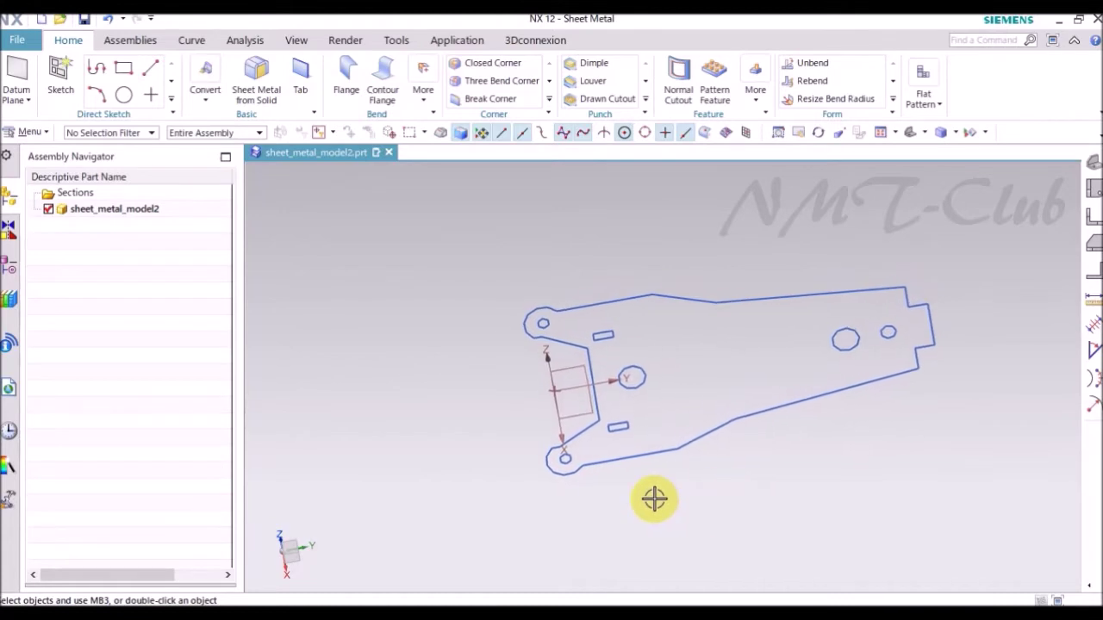
Create a 0.8 mm base Tab from all 31 imported outline curves.
left_click(300, 76)
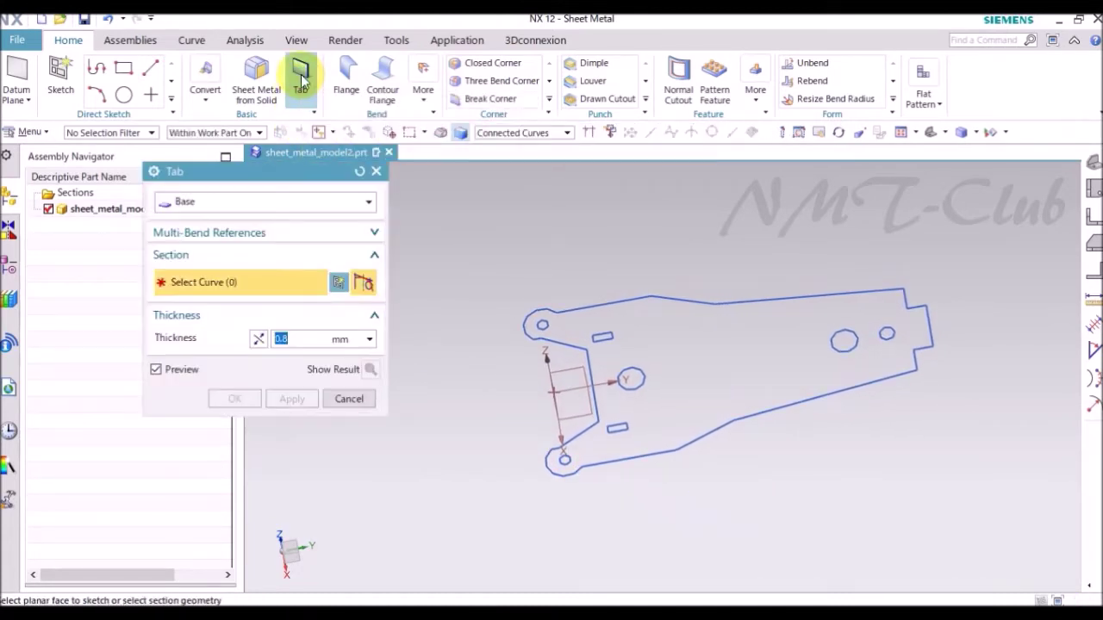
mouse_move(419, 228)
middle_mouse_down()
mouse_move(770, 486)
mouse_move(867, 480)
middle_mouse_up()
left_click_drag(867, 480, 462, 285)
middle_click_drag(430, 411, 682, 475)
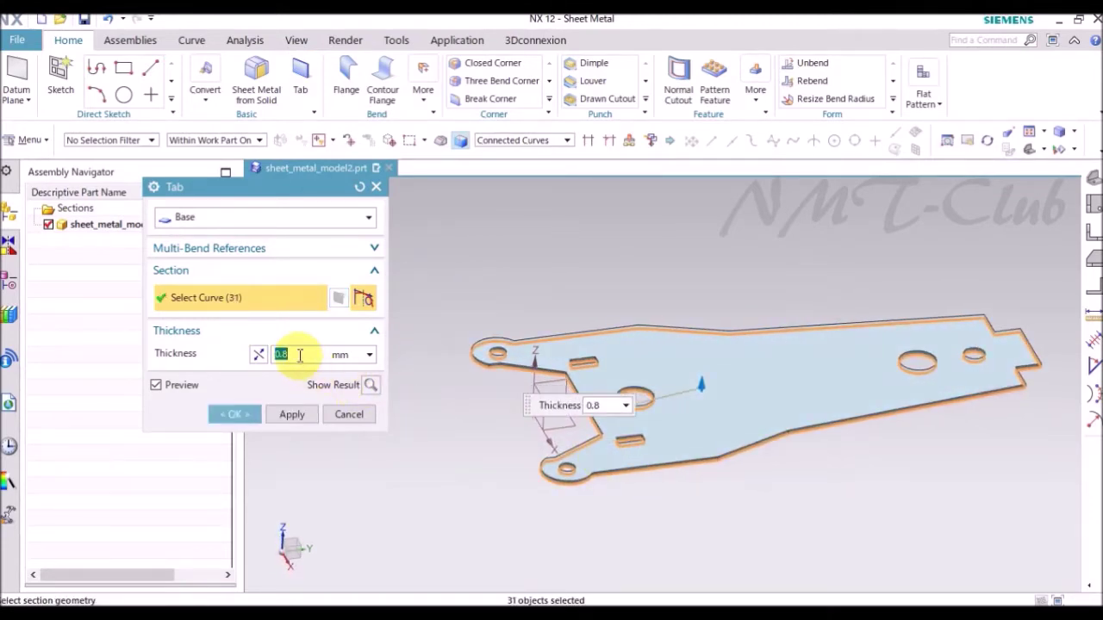
middle_click_drag(330, 386, 406, 468)
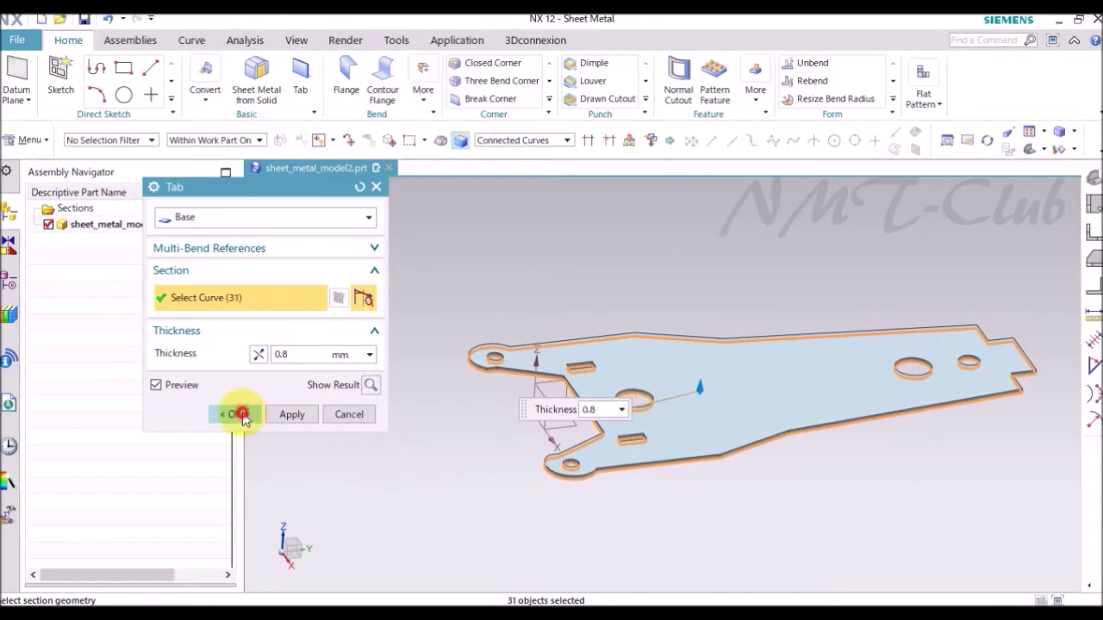
left_click(239, 415)
middle_click_drag(439, 485, 348, 268)
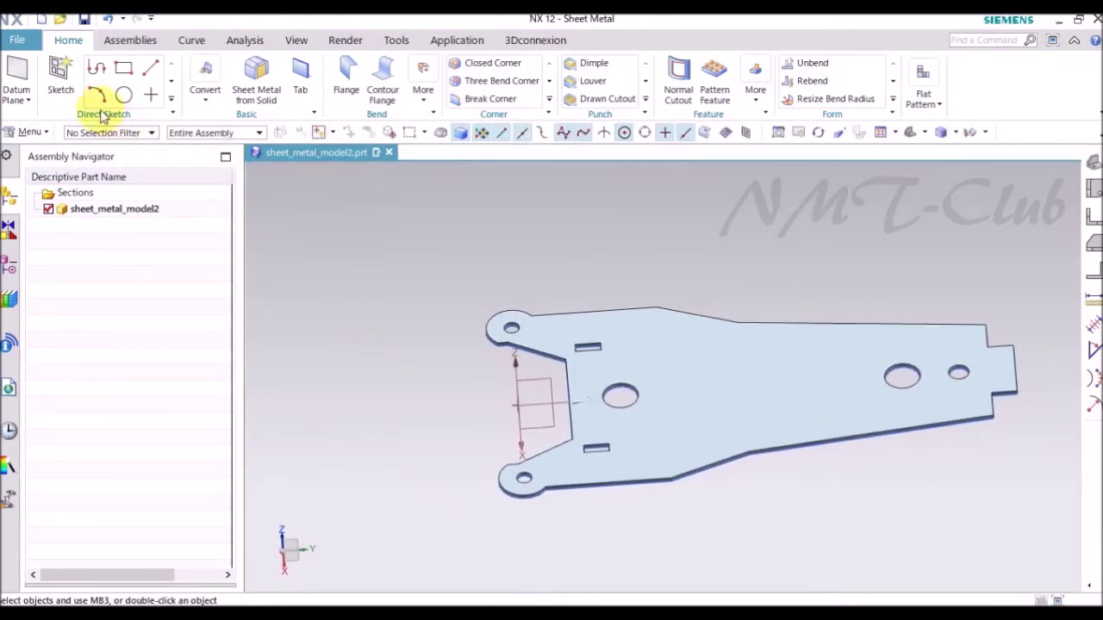
Start a sketch on the plate's top face and draw a horizontal line across it.
left_click(62, 73)
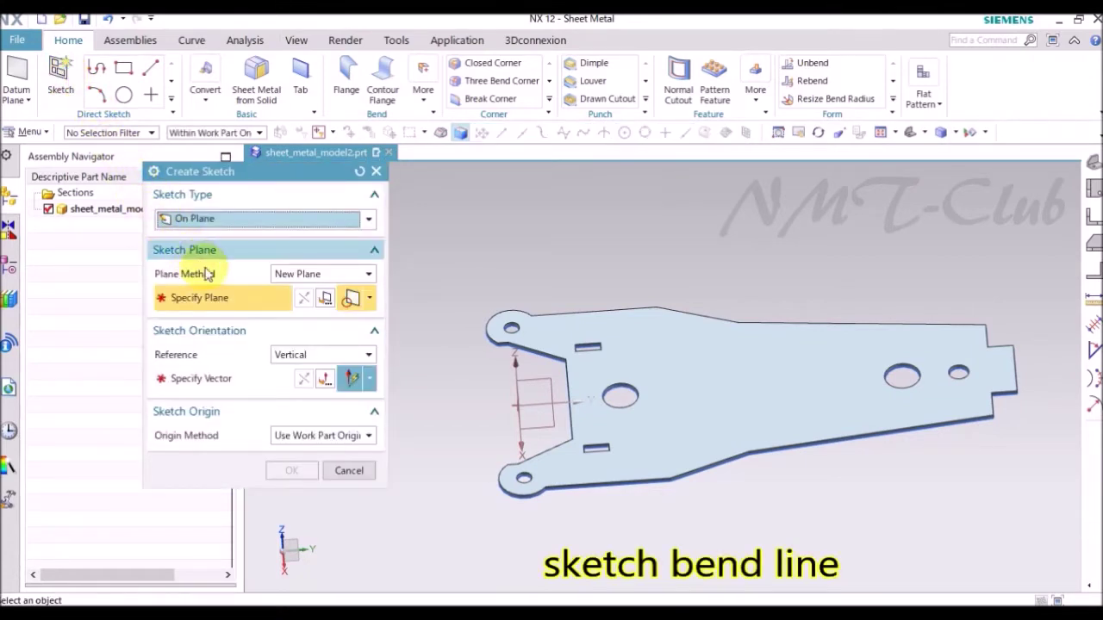
left_click(658, 367)
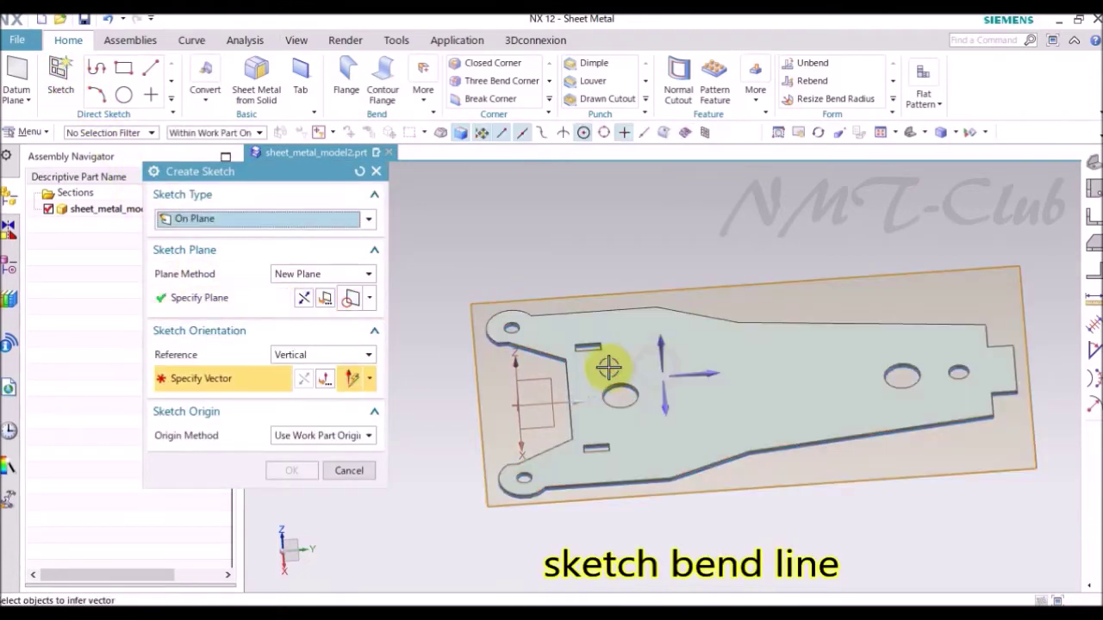
left_click(664, 421)
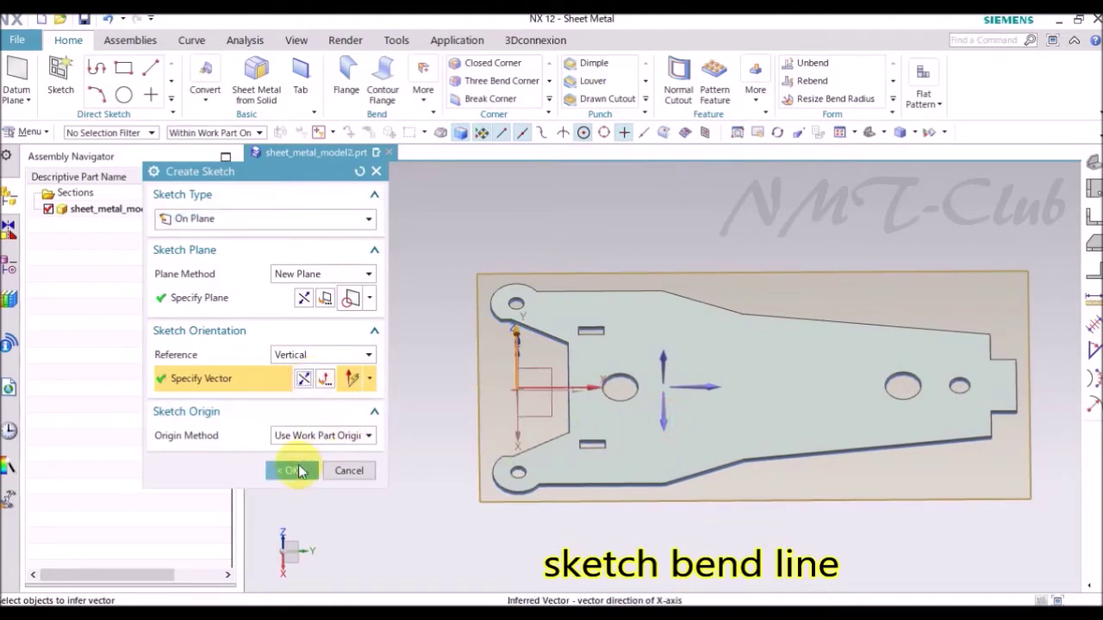
left_click(298, 471)
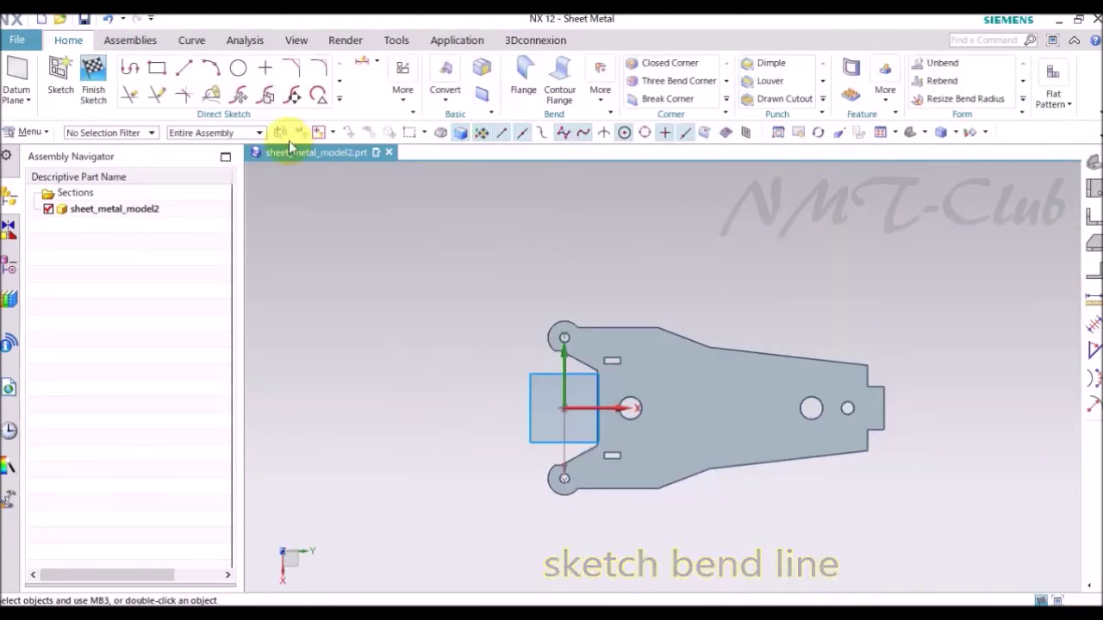
left_click(191, 71)
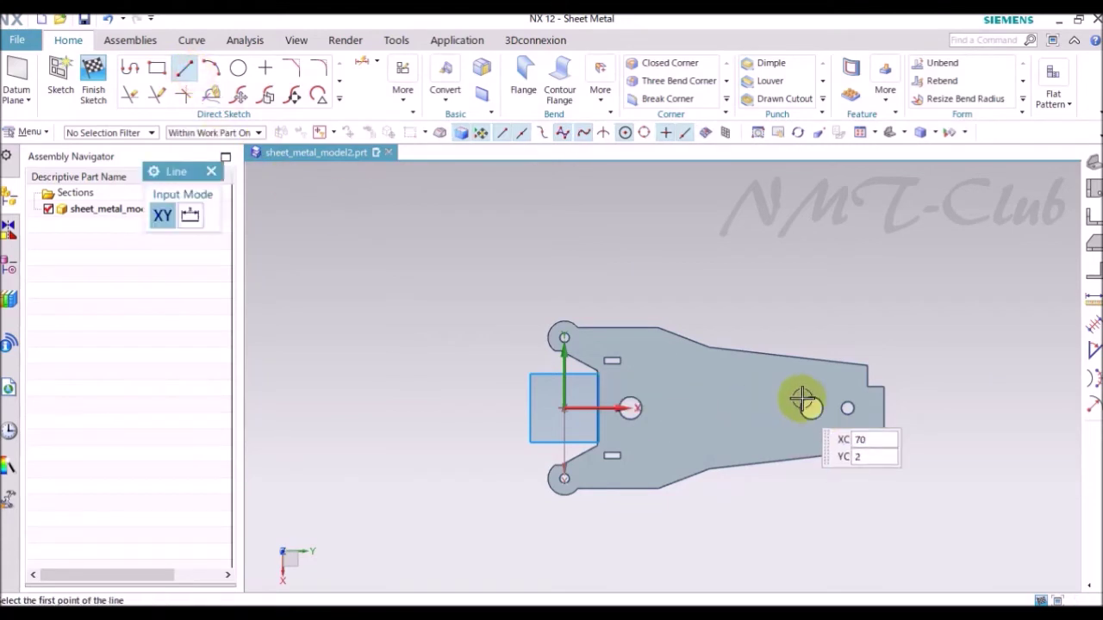
scroll(803, 401, "up", 3)
left_click(271, 362)
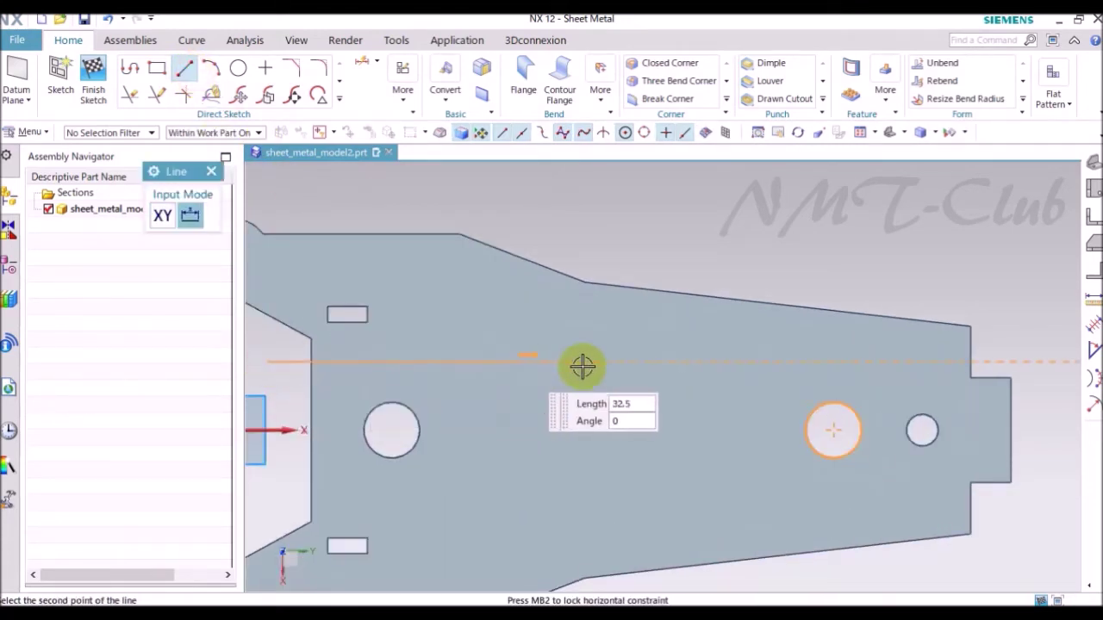
left_click(1001, 354)
scroll(867, 264, "down", 3)
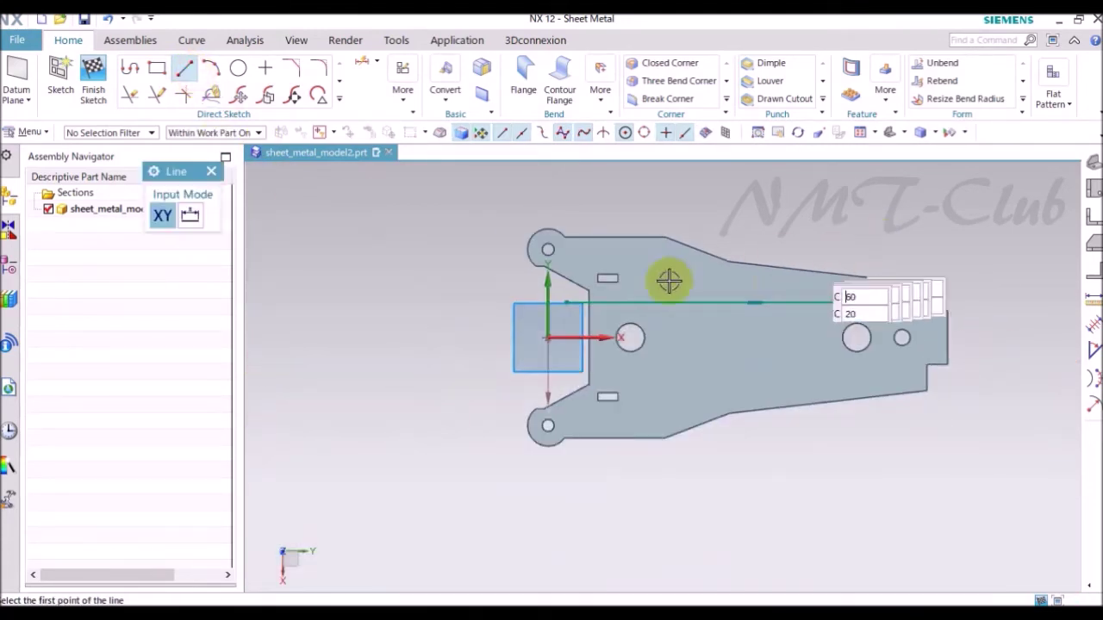
key("Escape")
Dimension the line 8.7 from the sketch origin.
scroll(542, 320, "up", 3)
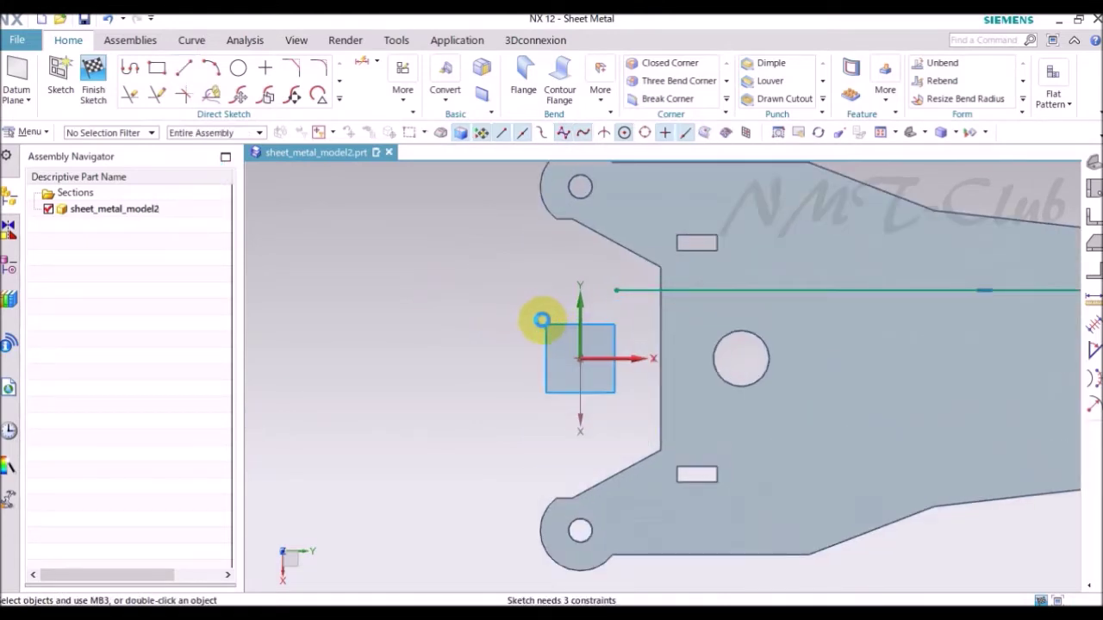
key("d")
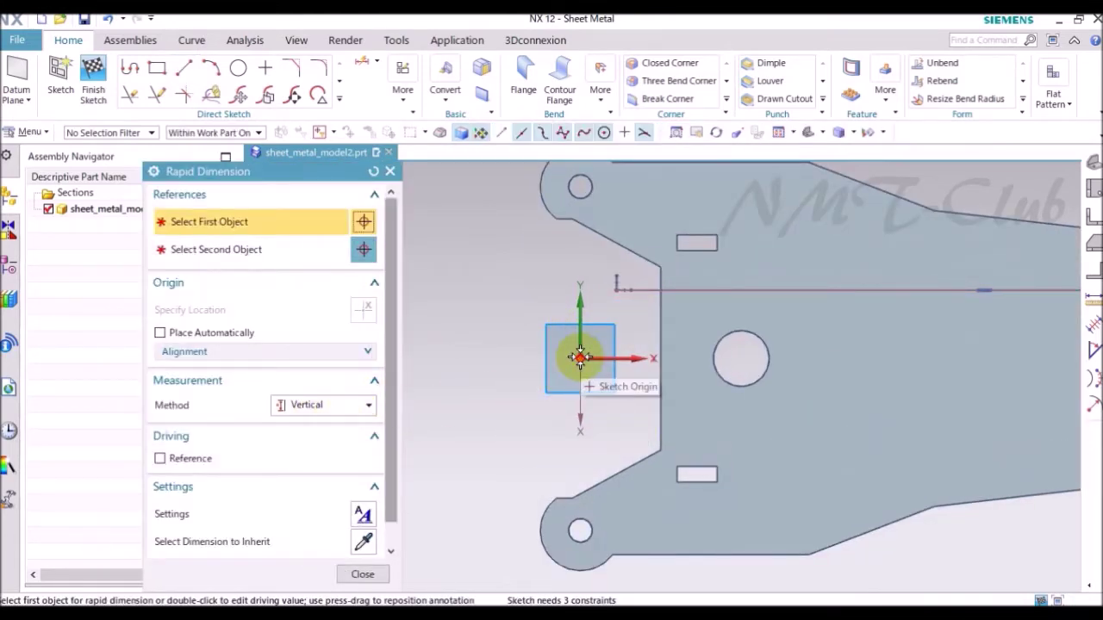
left_click(580, 357)
left_click(611, 291)
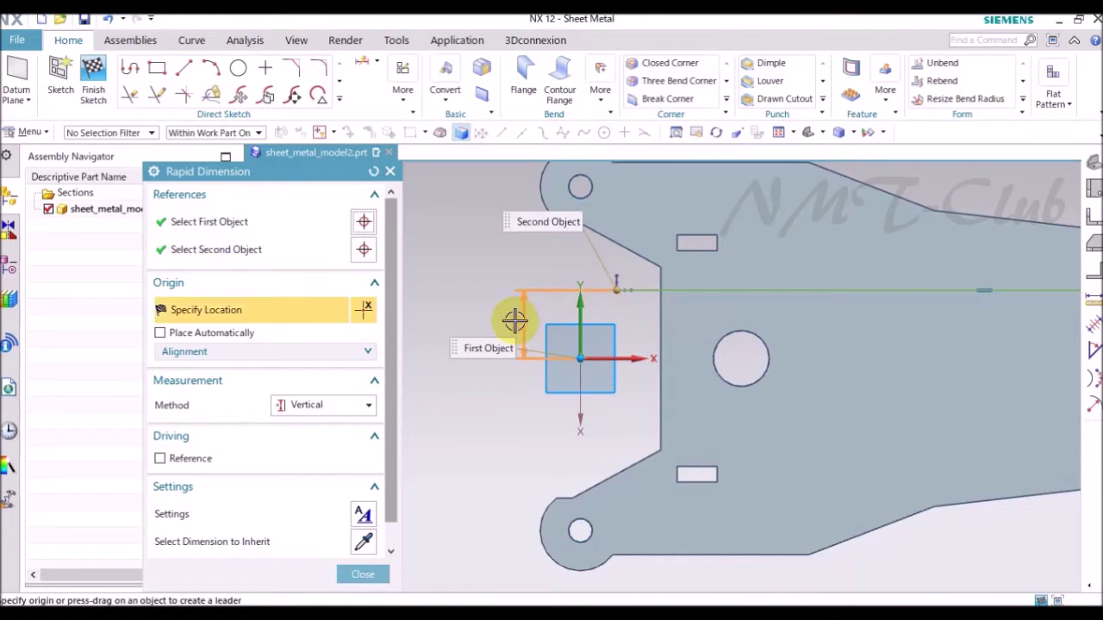
left_click(516, 320)
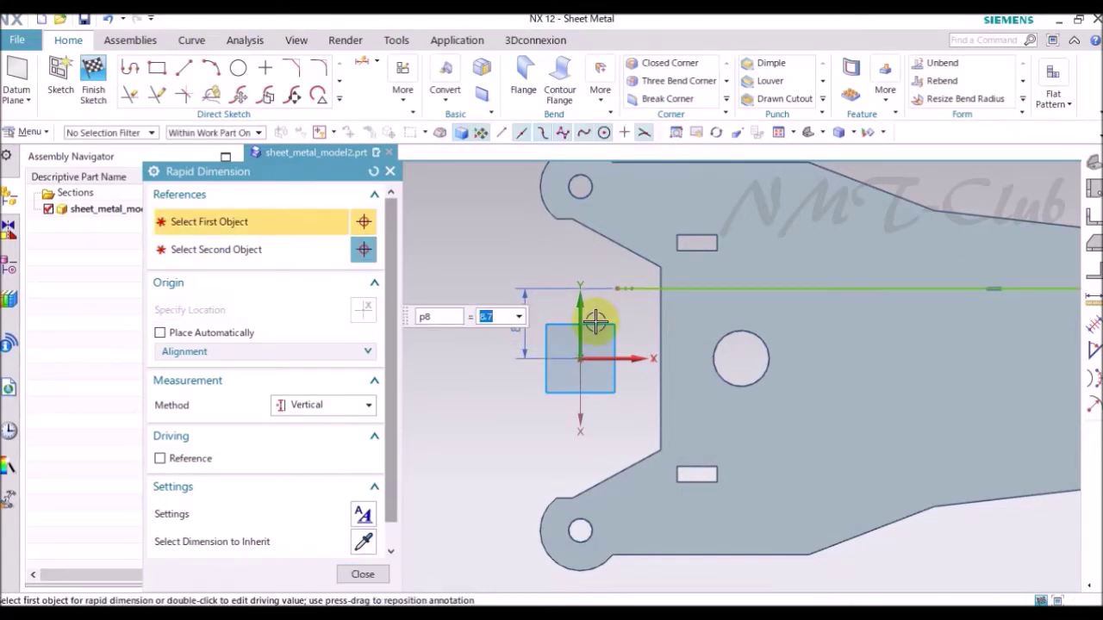
left_click(363, 573)
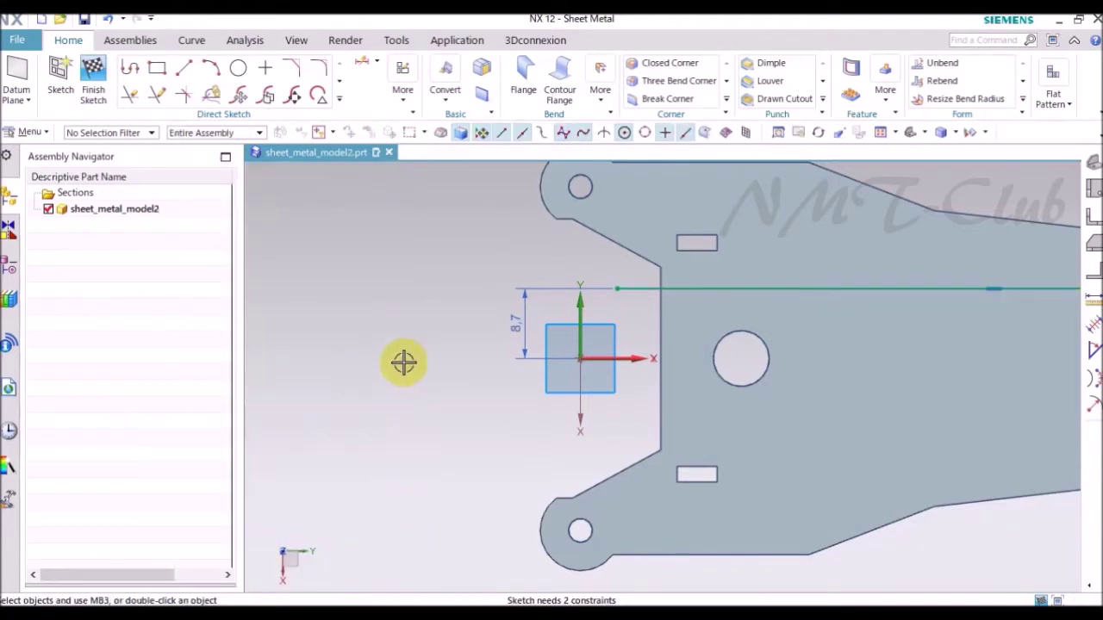
Mirror the line about the horizontal axis and finish the sketch.
left_click(341, 98)
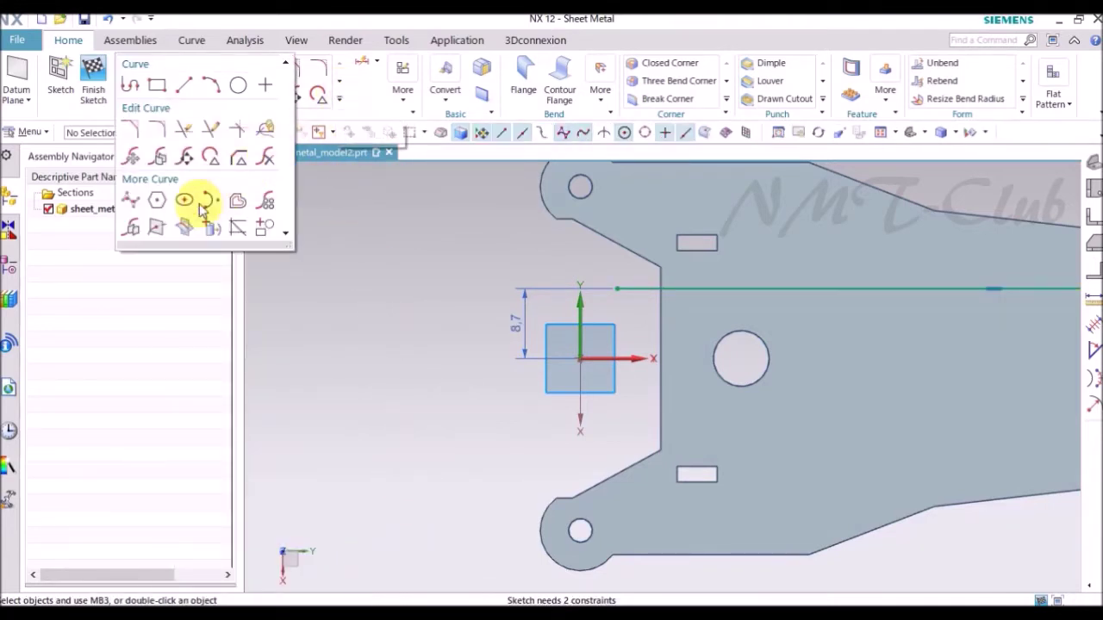
left_click(129, 231)
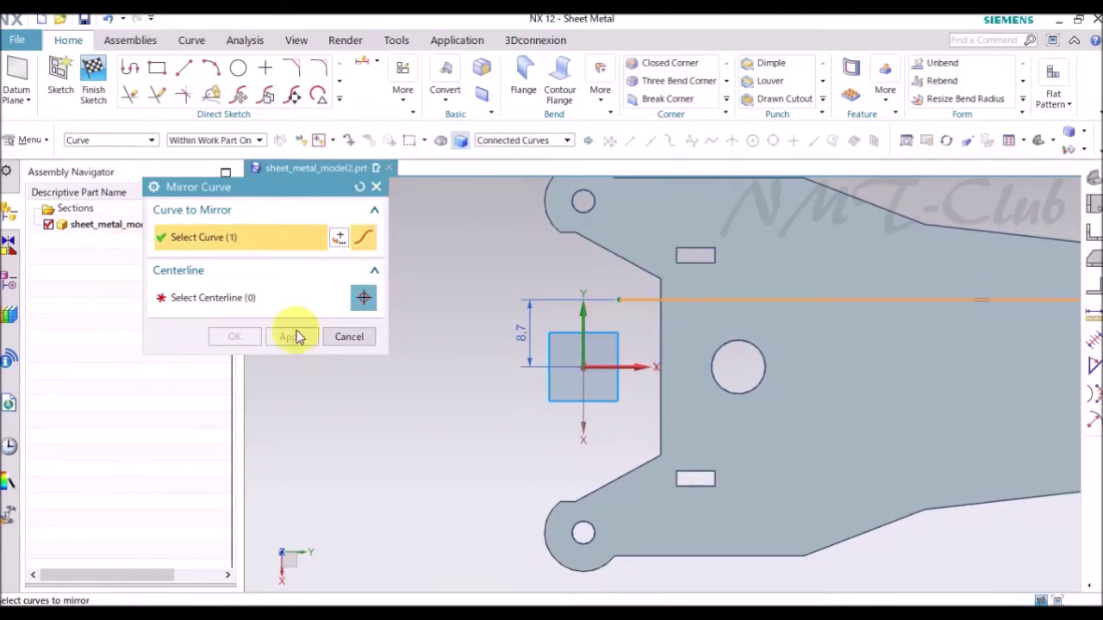
left_click(223, 299)
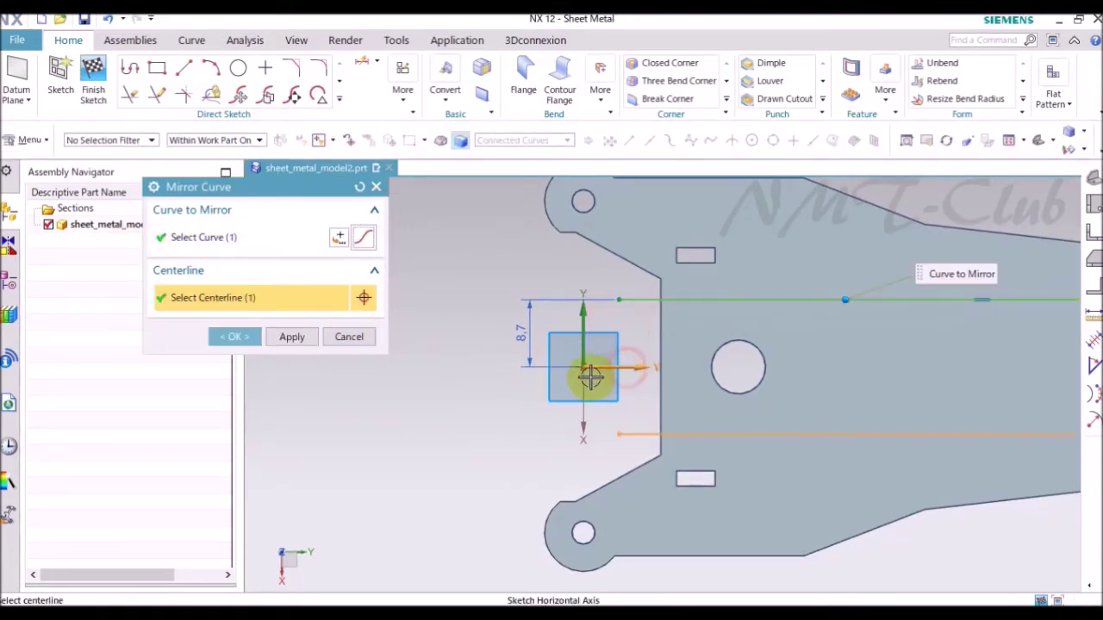
left_click(242, 337)
scroll(339, 362, "down", 2)
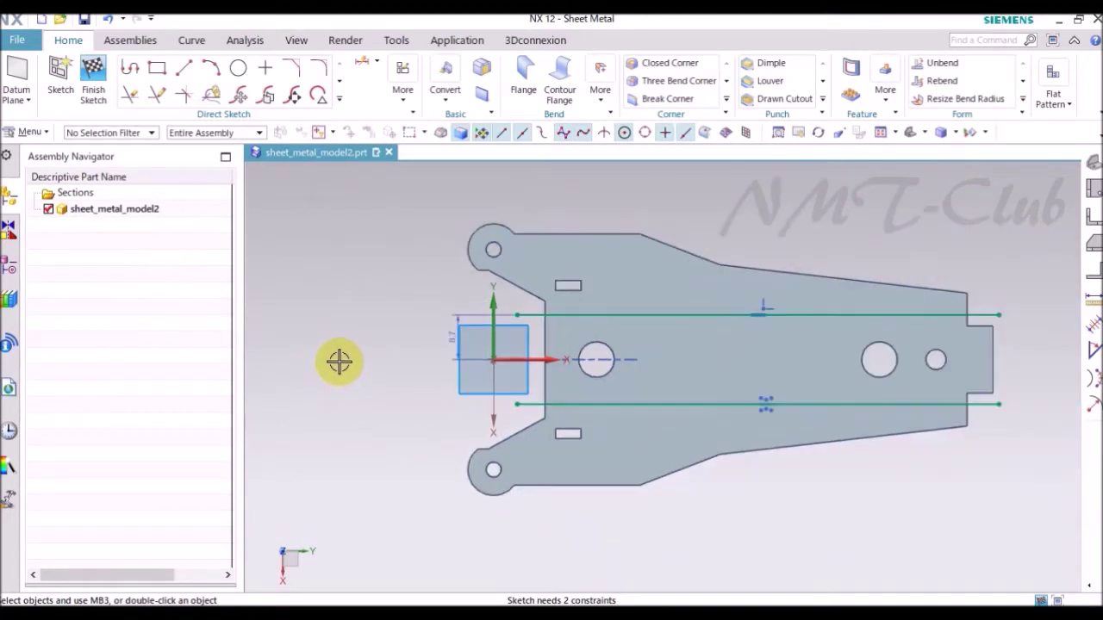
right_click(345, 316)
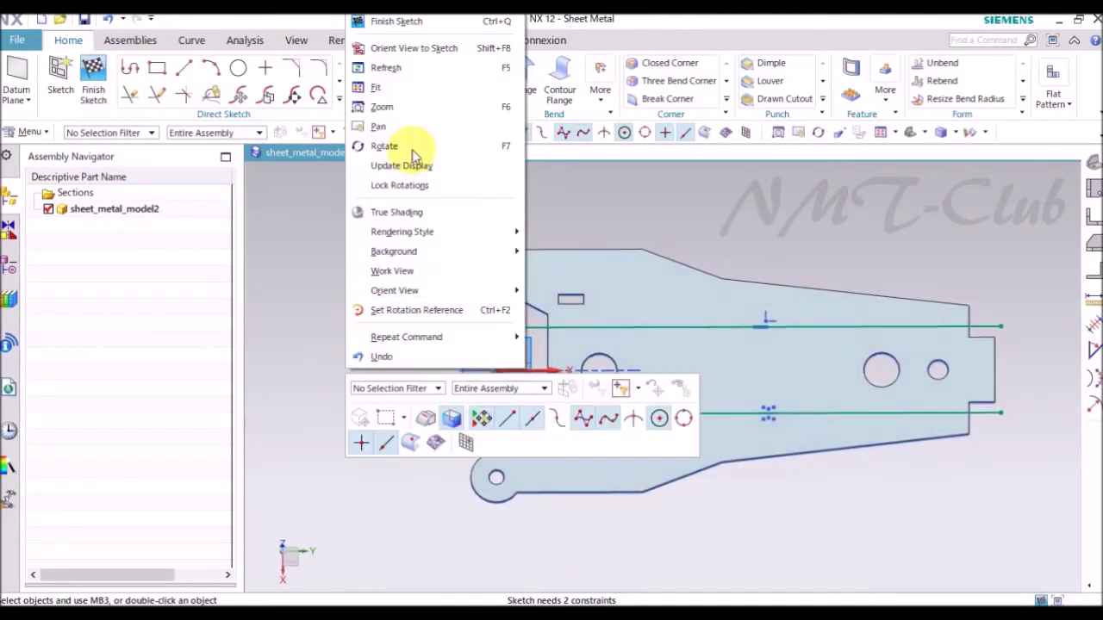
left_click(412, 20)
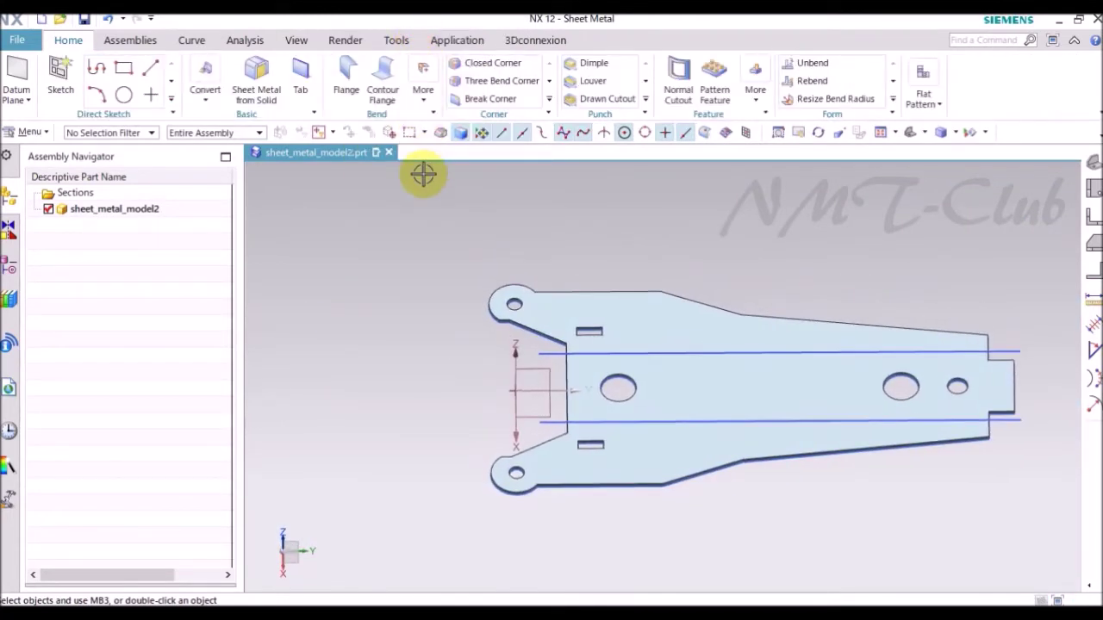
Bend the first long side 90° along its sketched line, flipping direction and side.
left_click(421, 109)
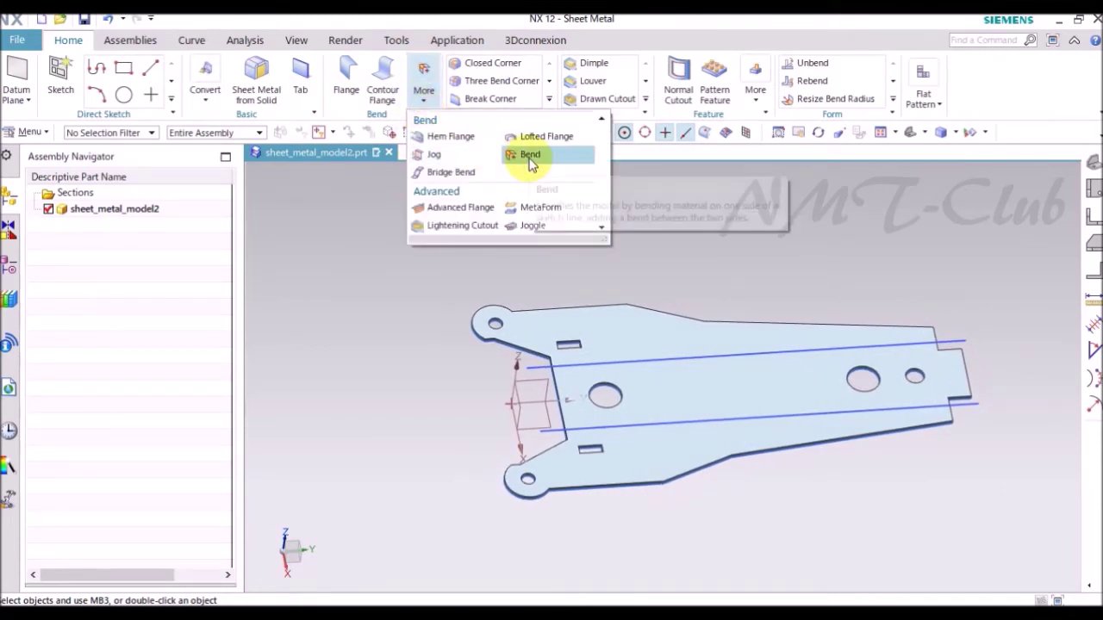
left_click(527, 157)
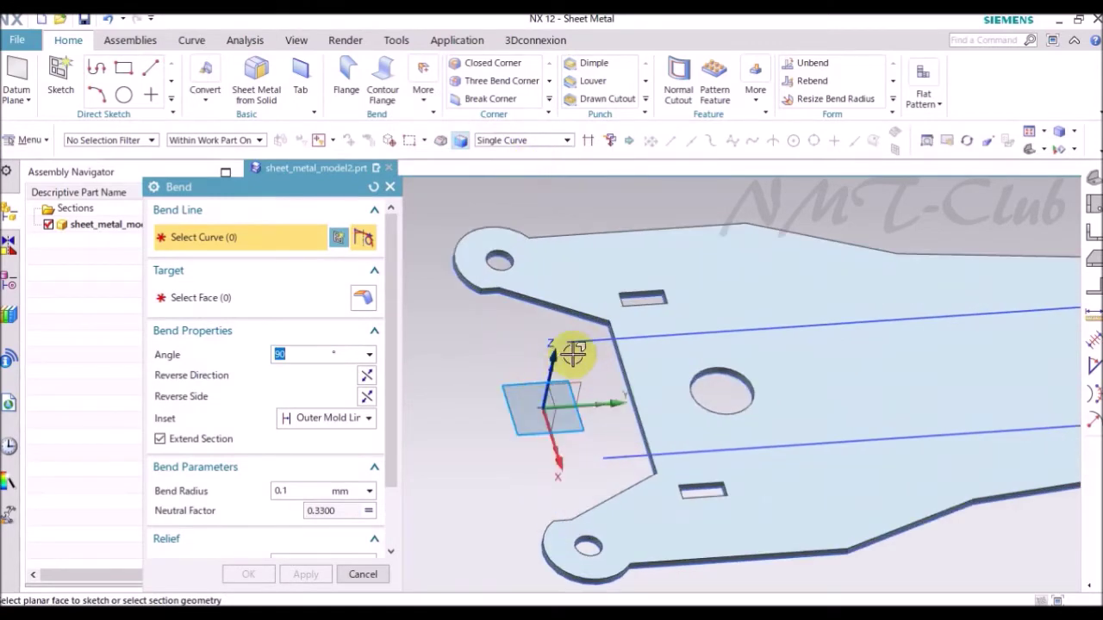
left_click(560, 349)
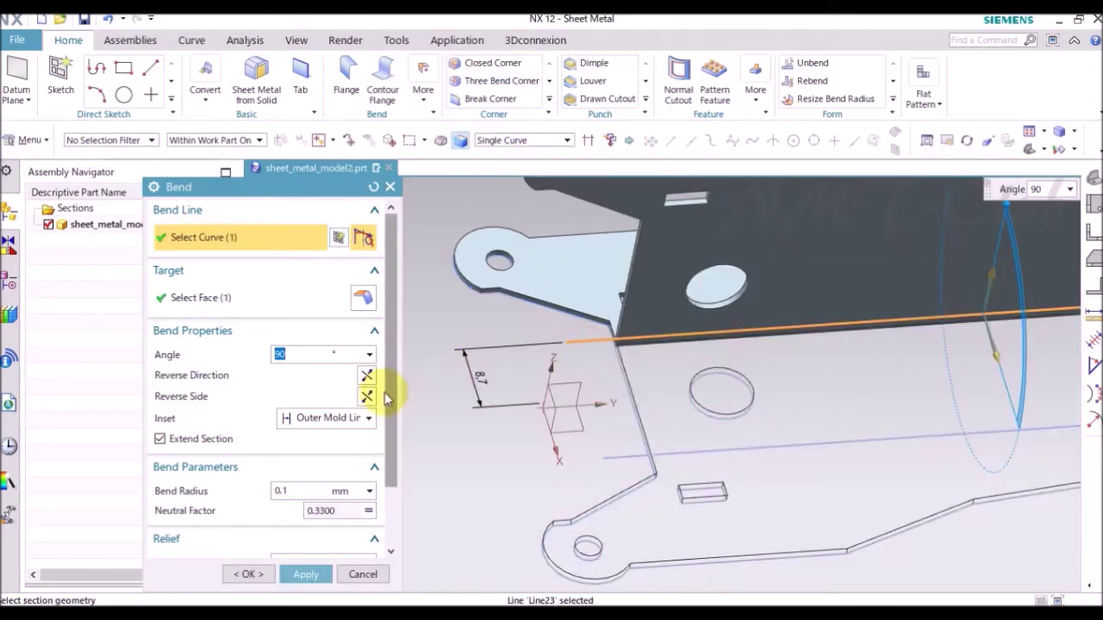
left_click(366, 376)
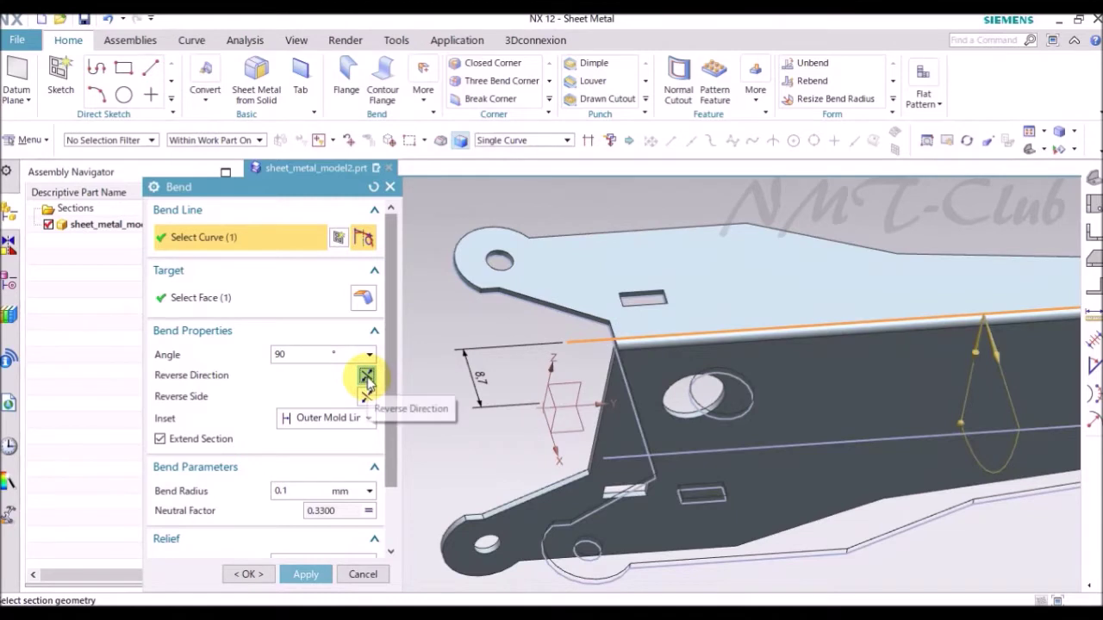
left_click(367, 396)
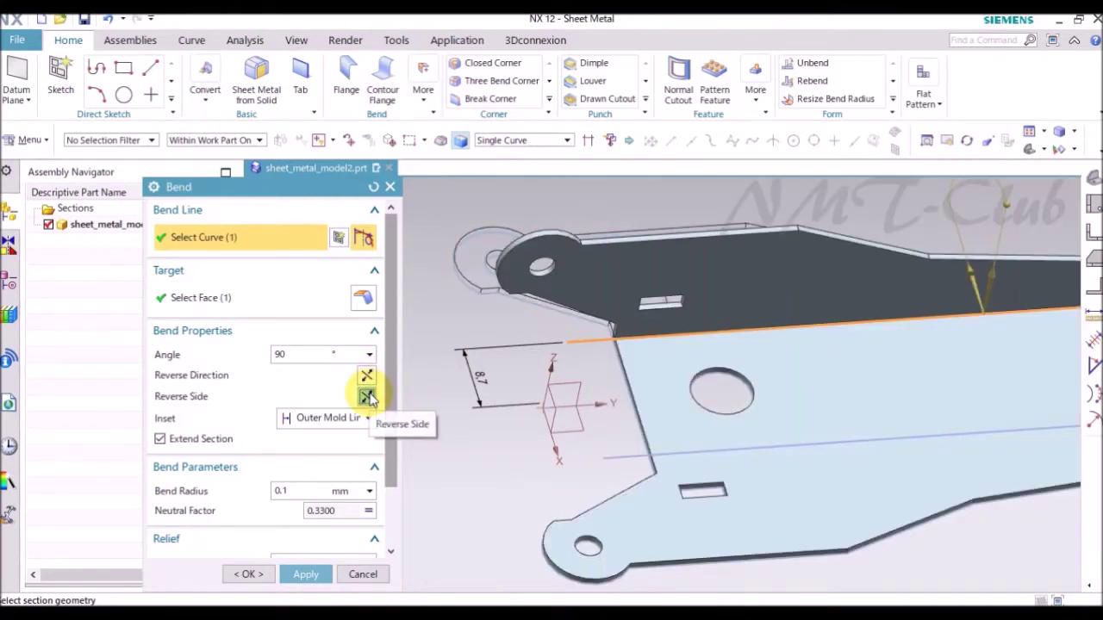
middle_click_drag(500, 446, 426, 468)
left_click(303, 576)
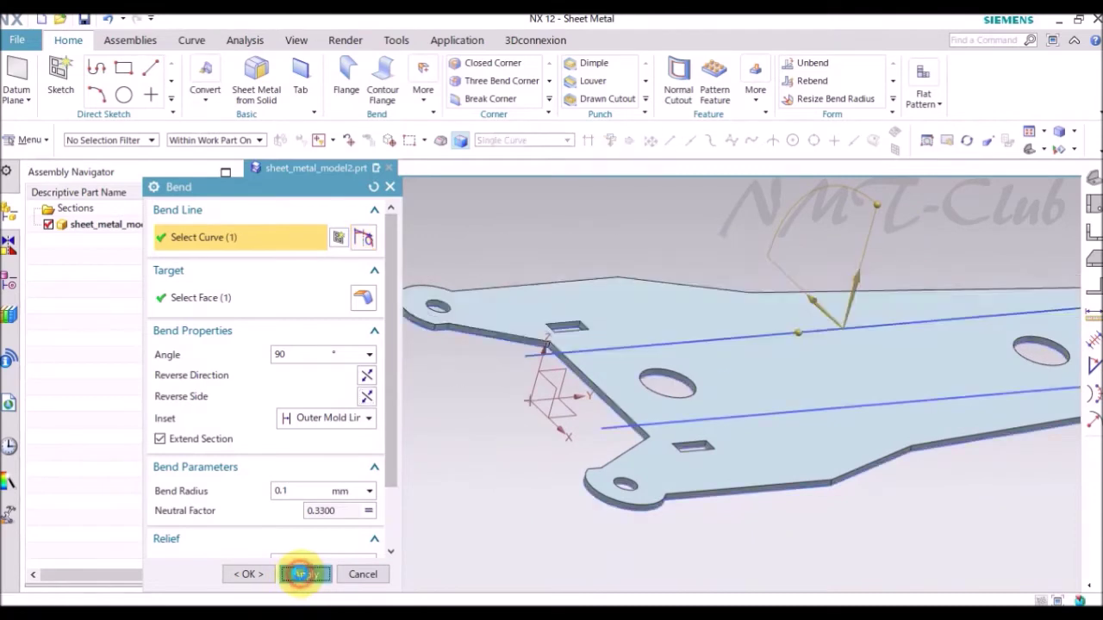
Bend the other long side 90° along the second sketched line.
mouse_move(419, 554)
middle_mouse_down()
mouse_move(578, 472)
mouse_move(588, 454)
middle_mouse_up()
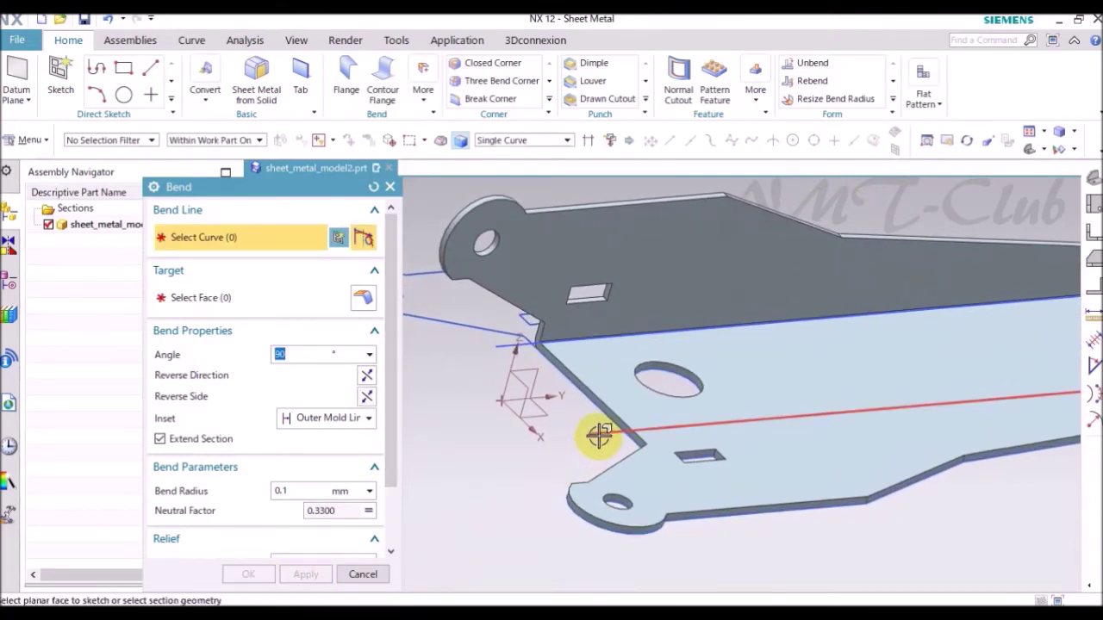
left_click(560, 447)
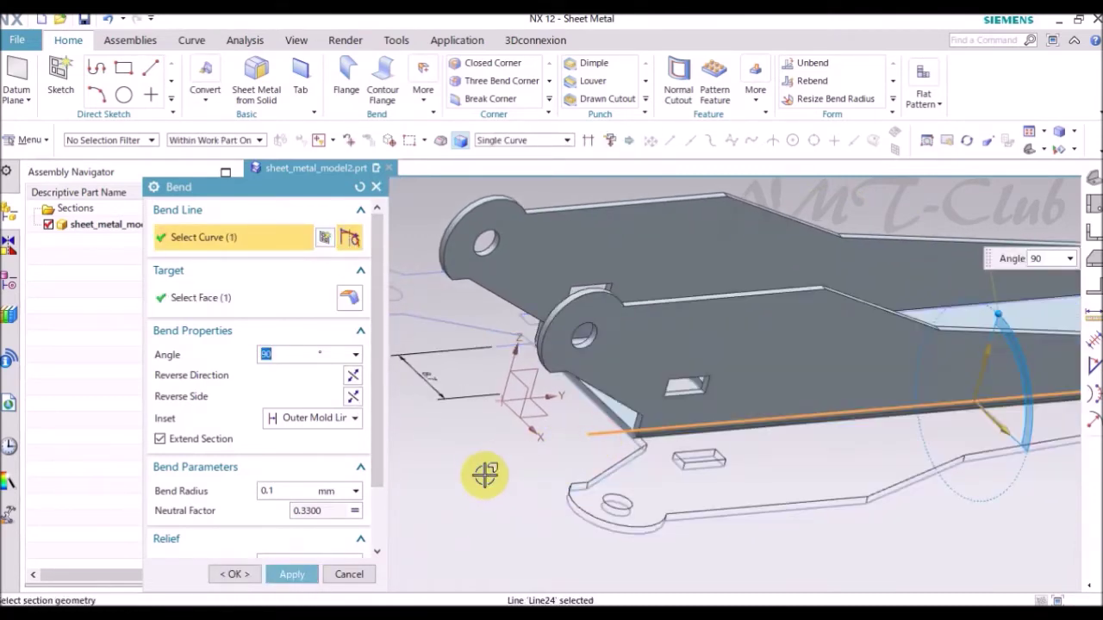
left_click(240, 573)
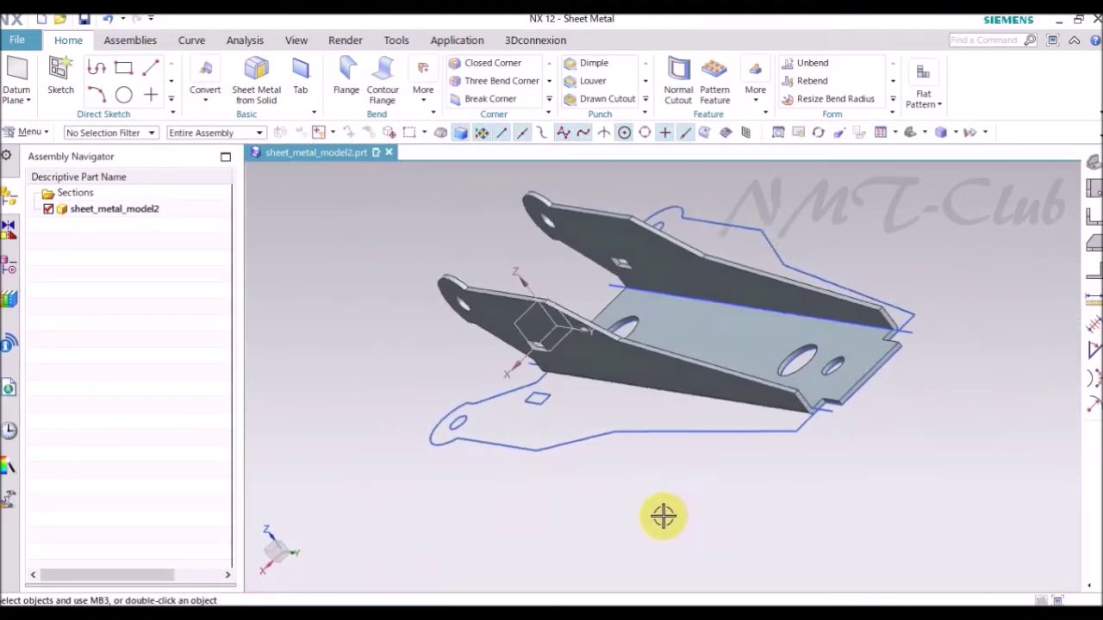
Hide the imported lines and point from the Part Navigator.
left_click(6, 263)
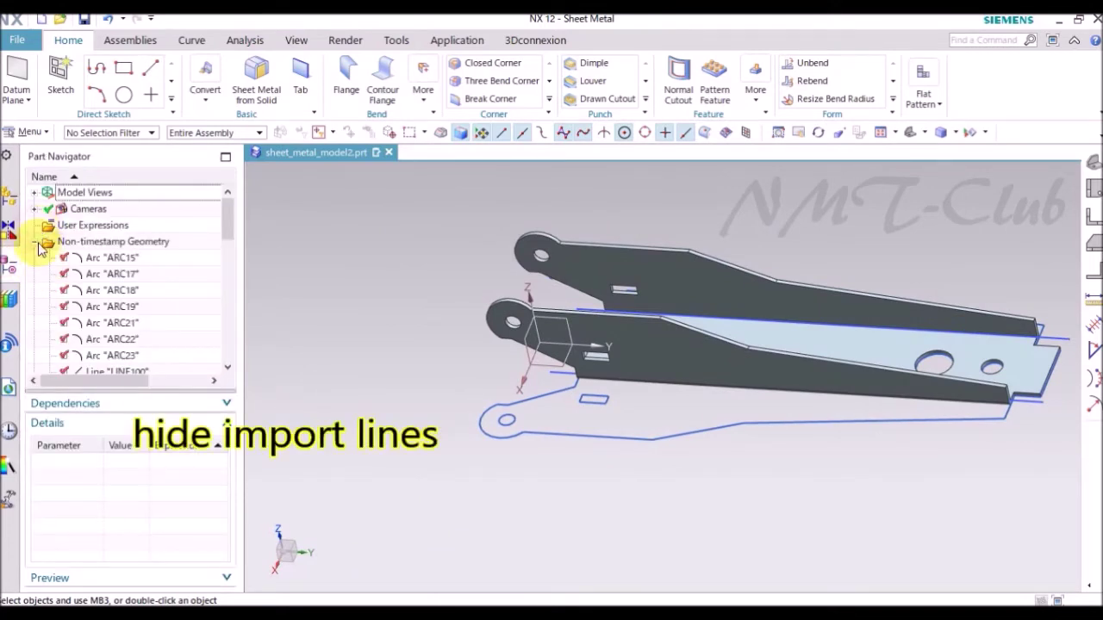
scroll(136, 292, "down", 10)
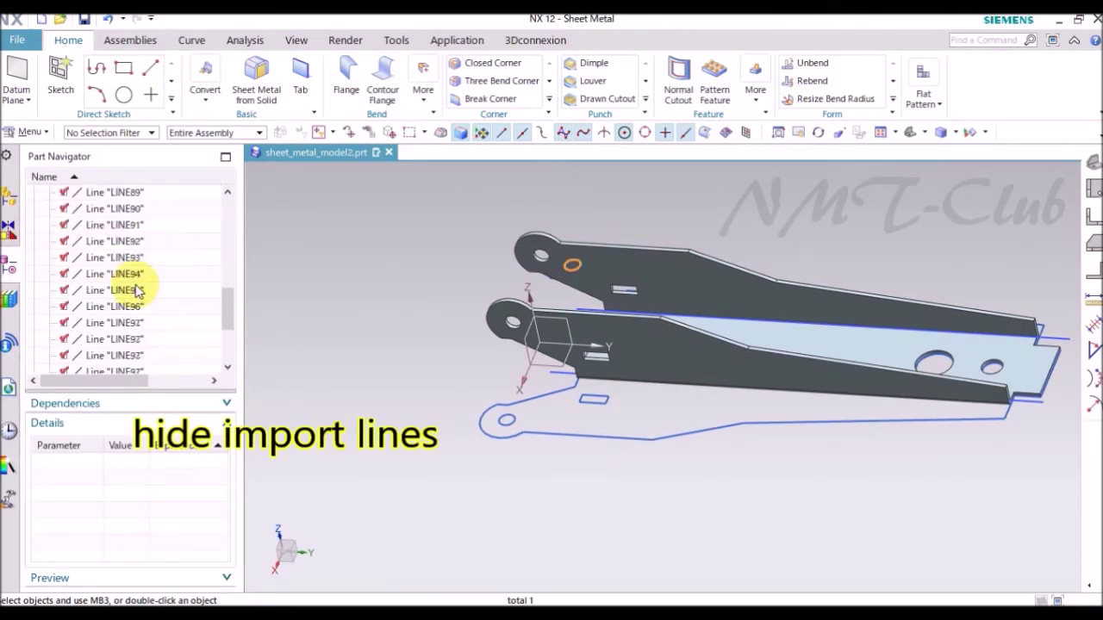
scroll(129, 292, "down", 5)
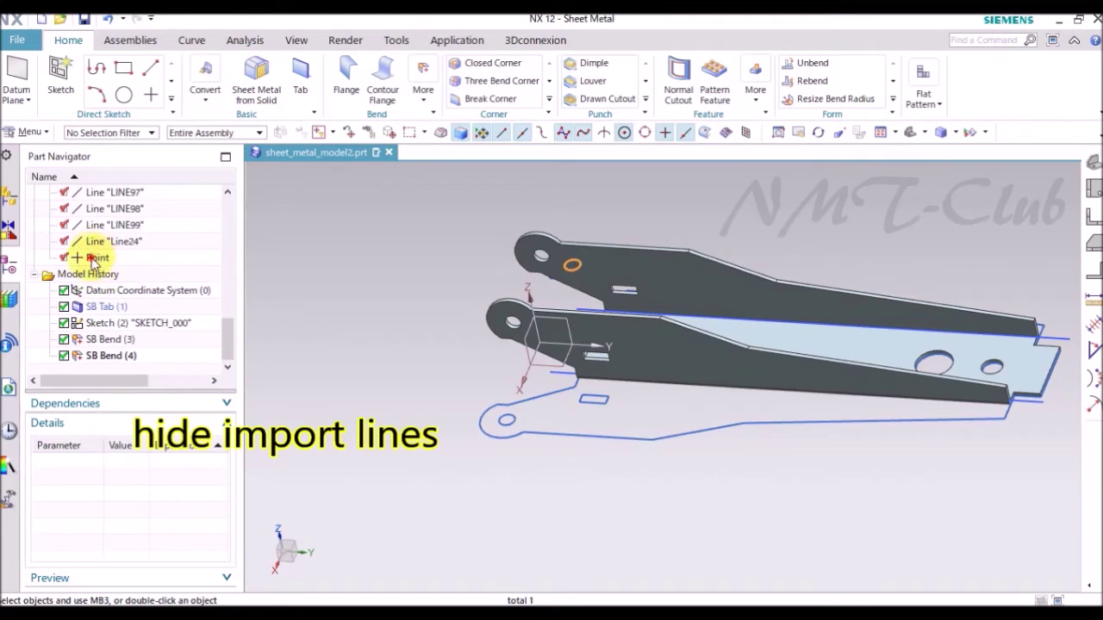
left_click(93, 259, "shift")
left_click(65, 258)
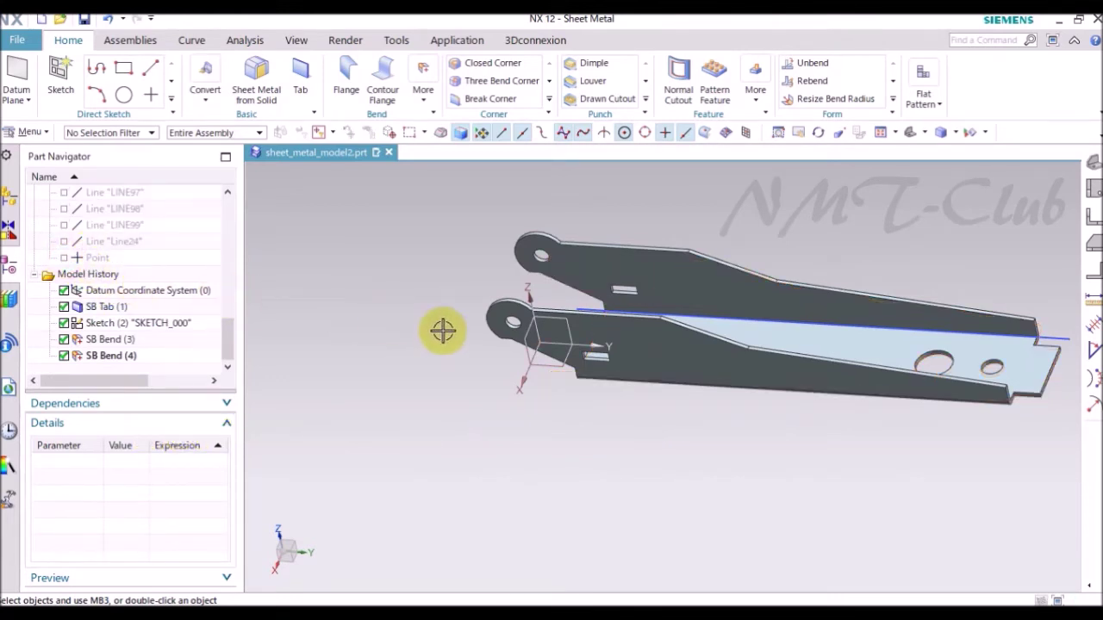
middle_click_drag(498, 415, 487, 423)
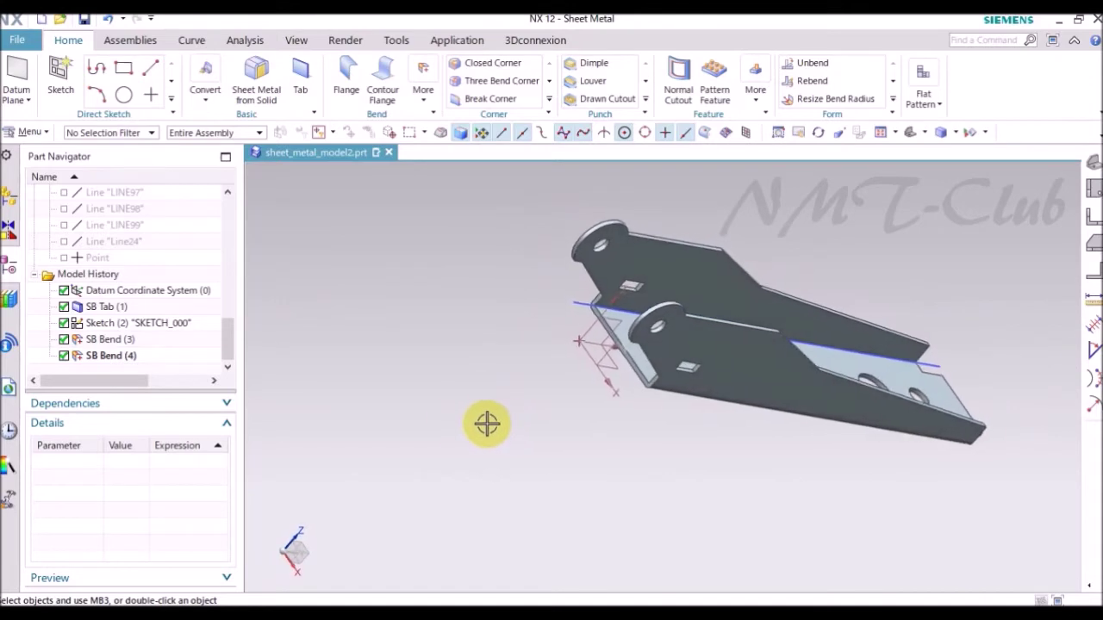
Hide the base bend-line sketch and start a Drawn Cutout.
left_click(111, 328)
right_click(112, 329)
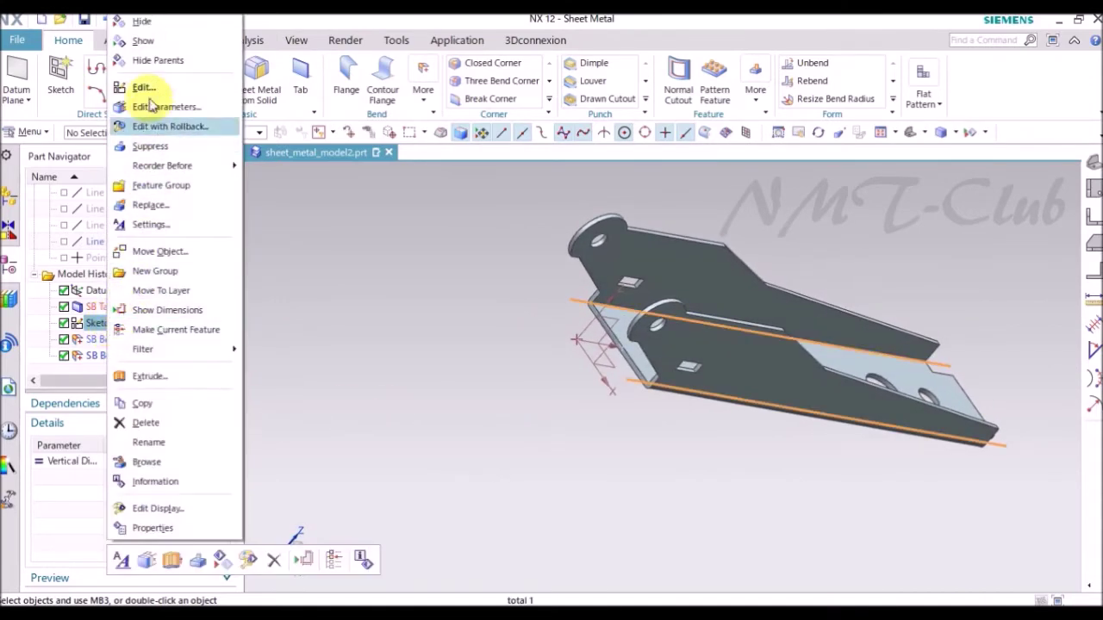
left_click(141, 21)
mouse_move(362, 173)
middle_mouse_down()
mouse_move(554, 409)
mouse_move(583, 470)
middle_mouse_up()
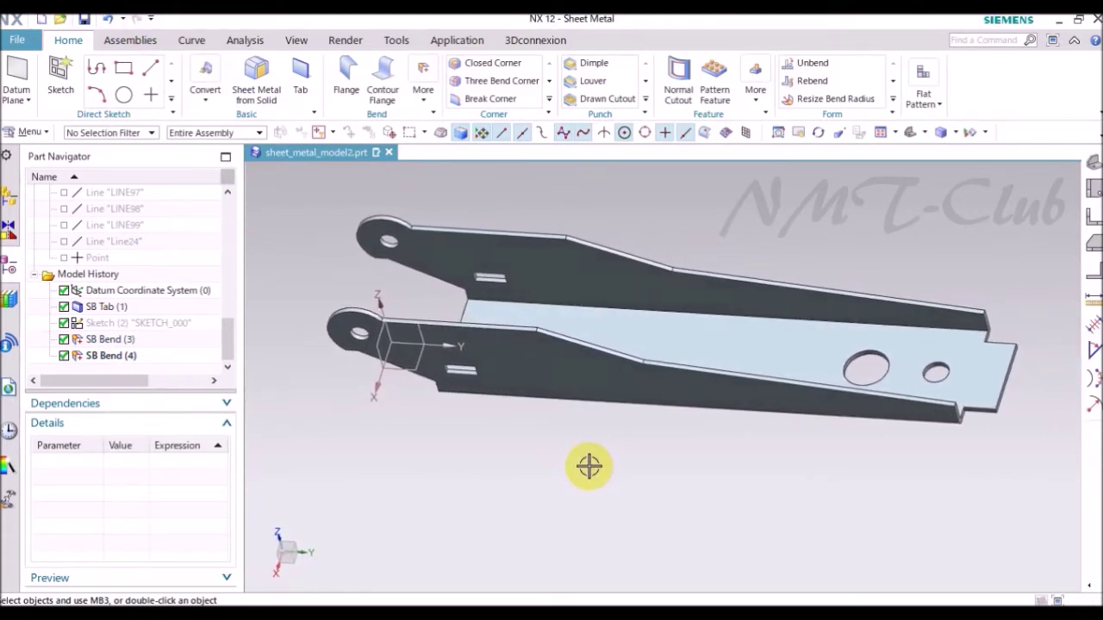
middle_click_drag(590, 466, 485, 388)
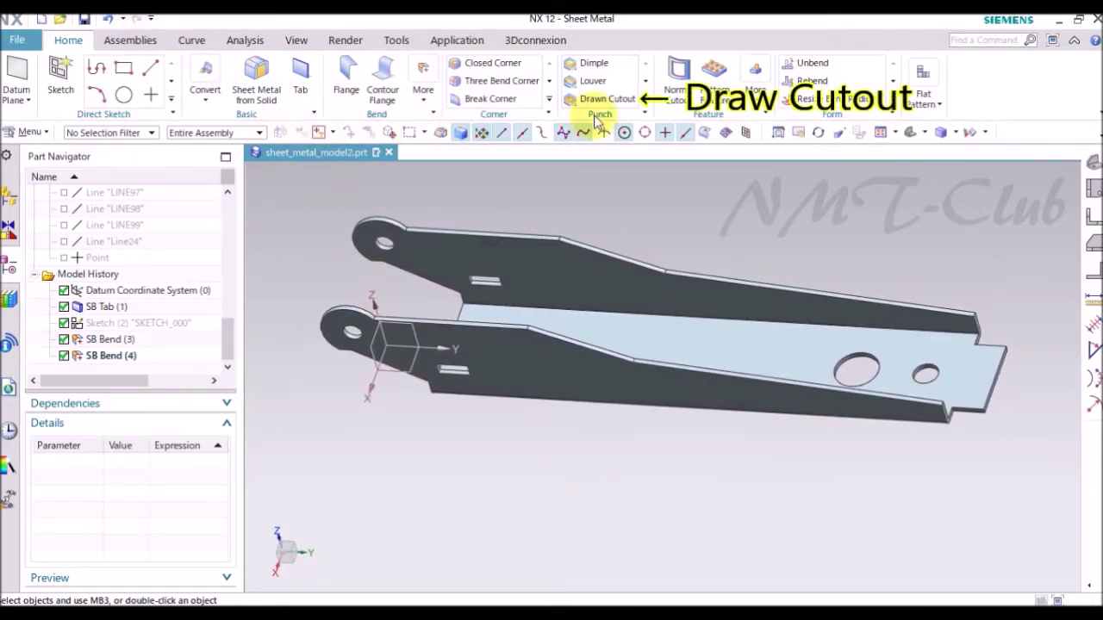
left_click(618, 99)
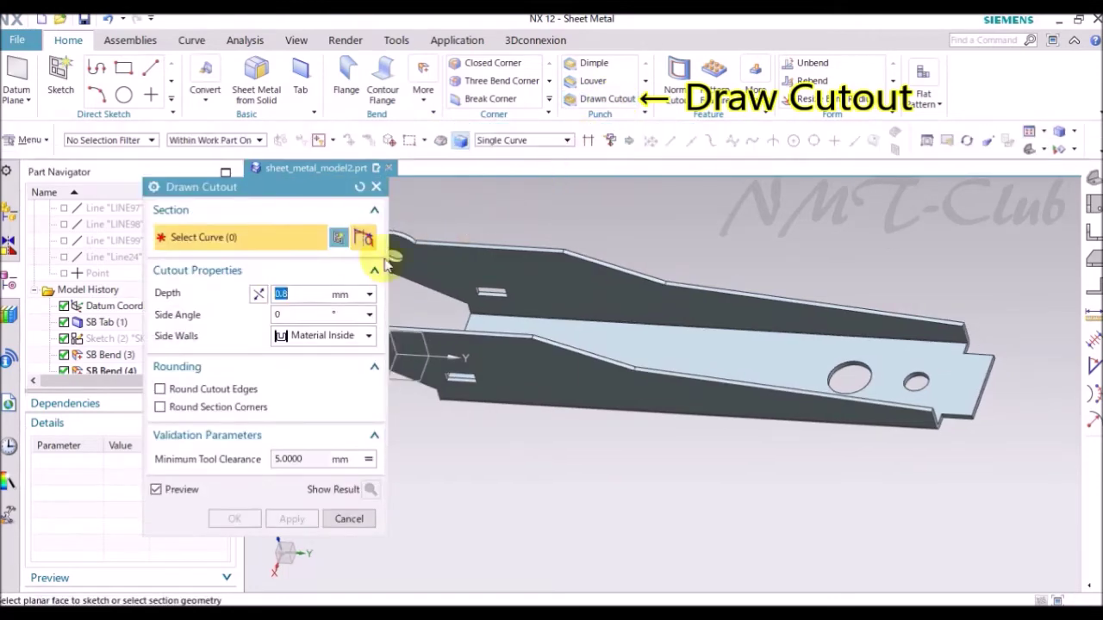
Sketch a circle on the side wall face and set its diameter to 3.5 mm.
left_click(342, 239)
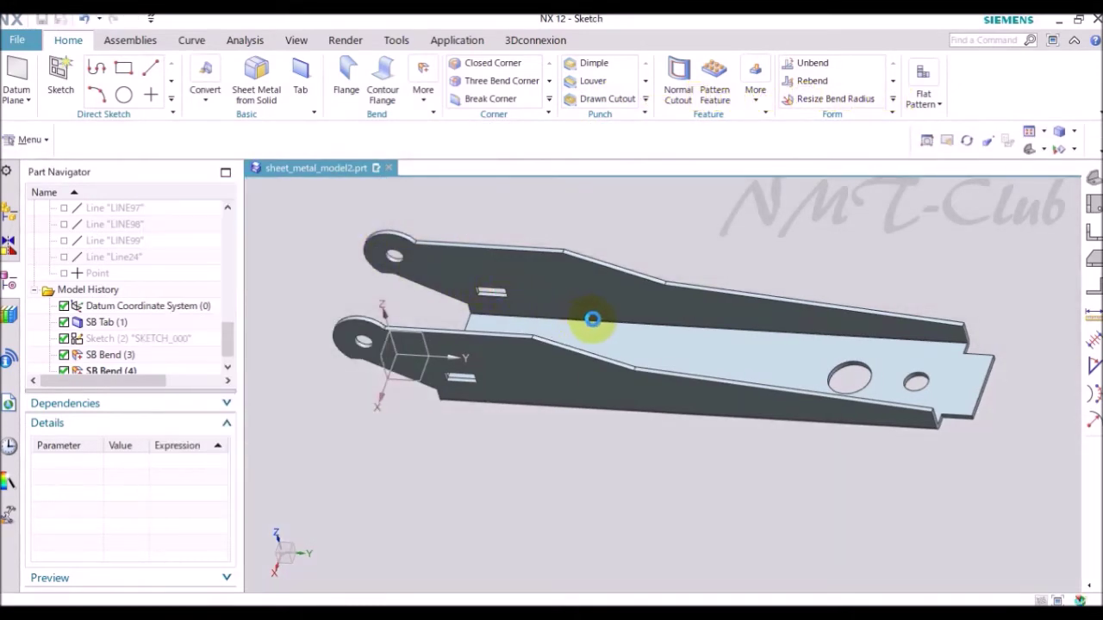
left_click(760, 321)
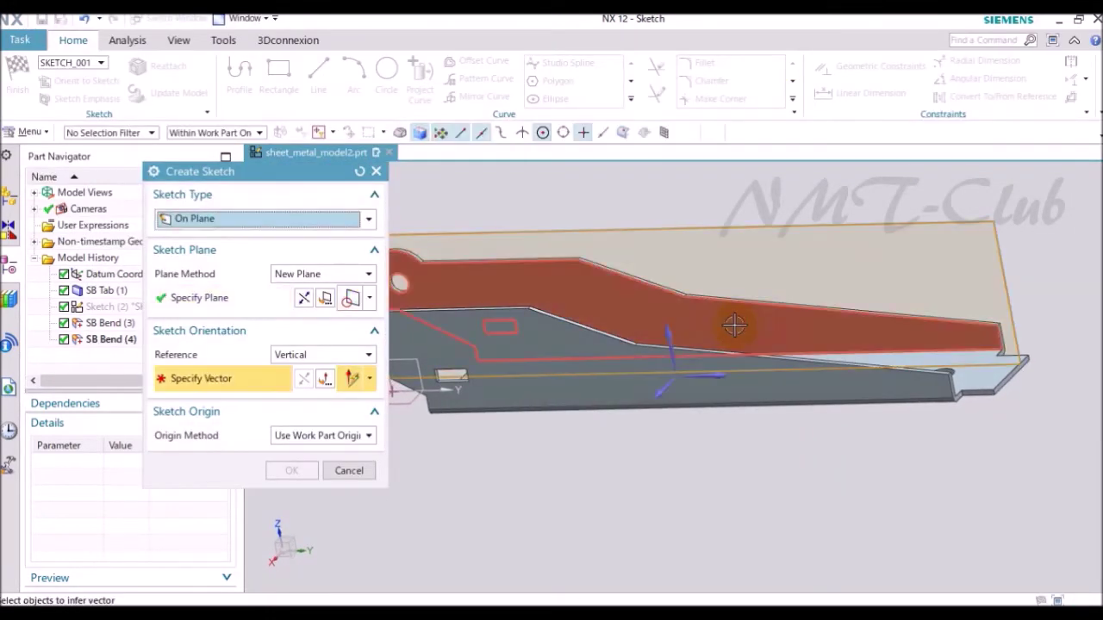
left_click(685, 332)
left_click(293, 473)
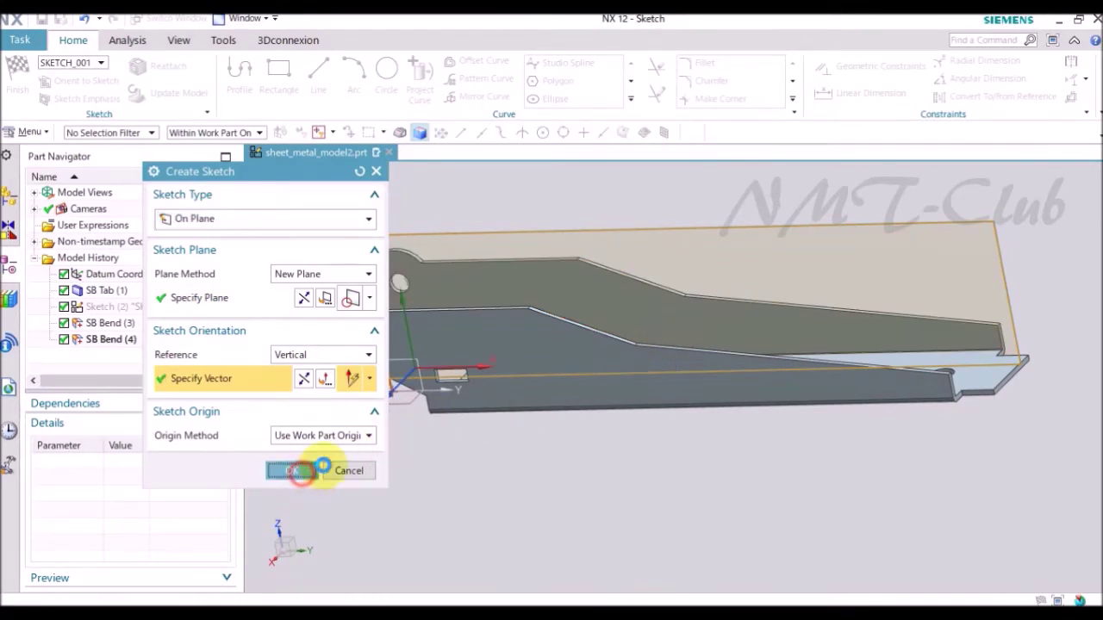
left_click(387, 82)
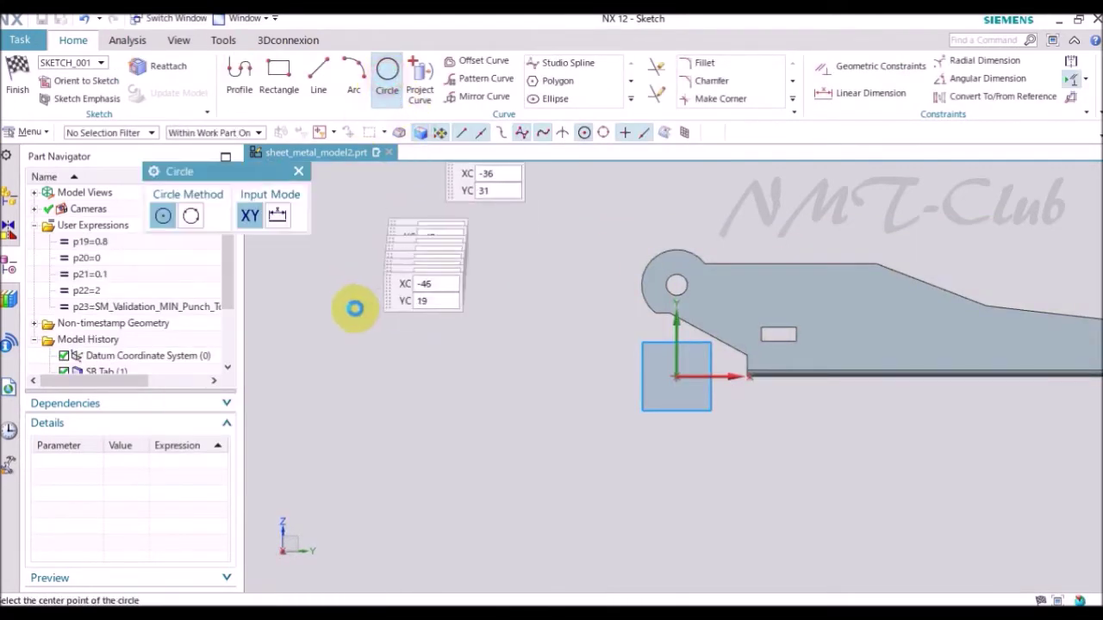
left_click(738, 300)
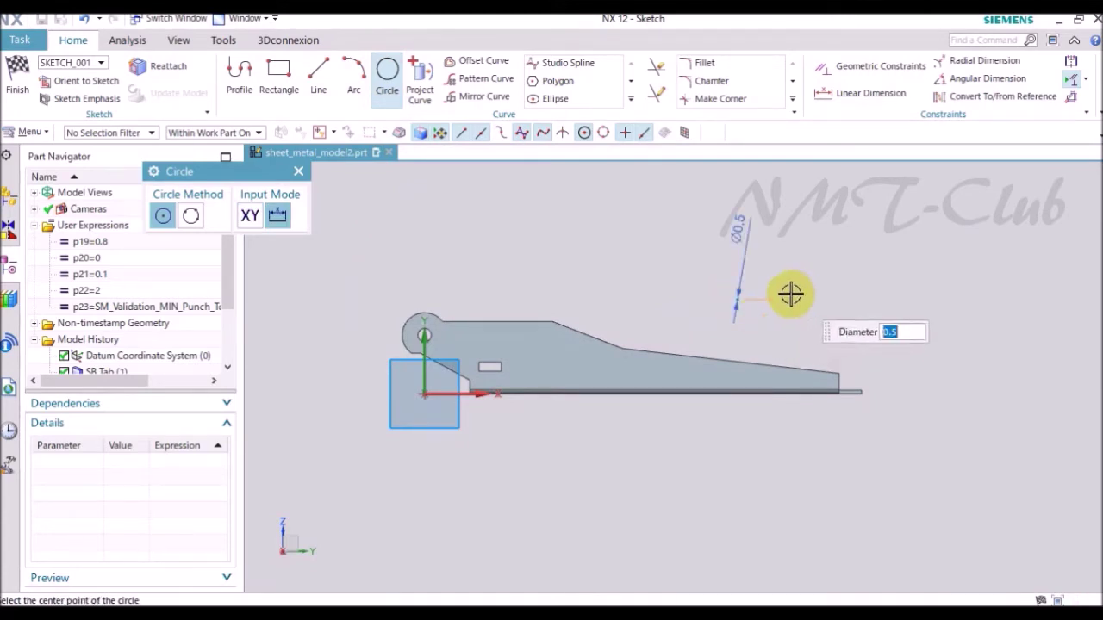
key("Escape")
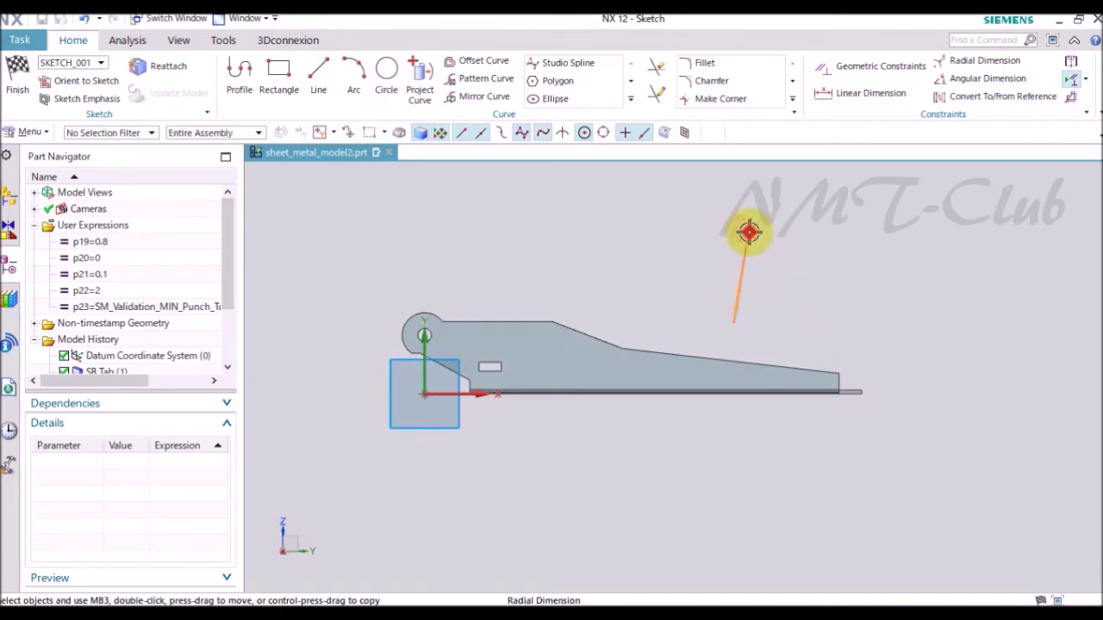
double_click(748, 231)
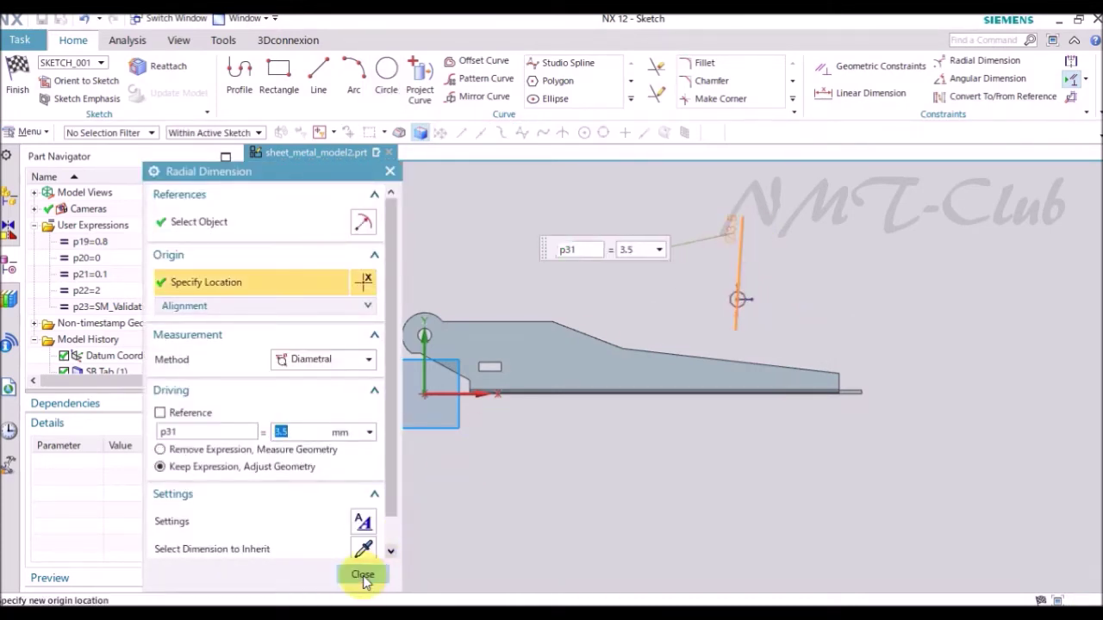
left_click(362, 574)
Dimension the hole centre 80 mm horizontally from the rounded tab end.
key("d")
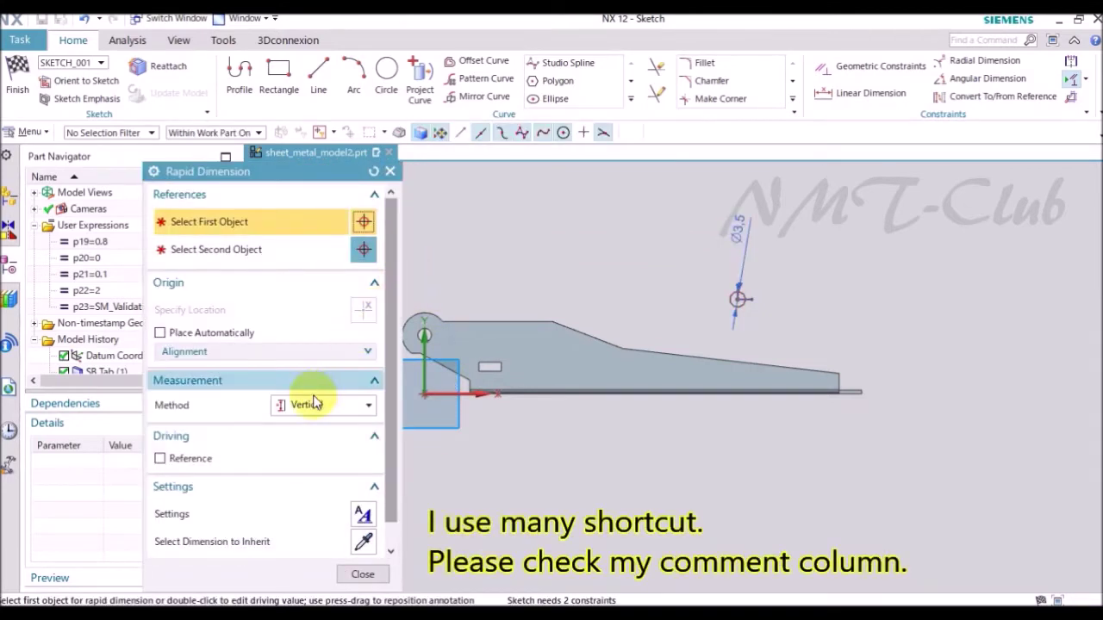
left_click(310, 405)
left_click(312, 441)
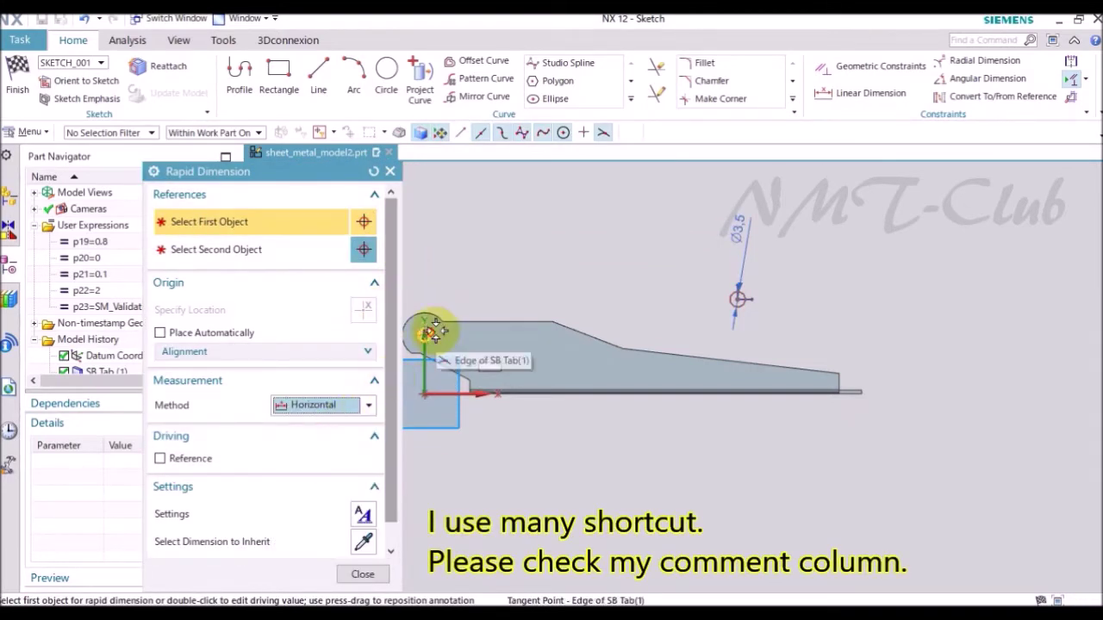
scroll(413, 336, "up", 3)
scroll(457, 330, "down", 2)
left_click(465, 399)
left_click(813, 334)
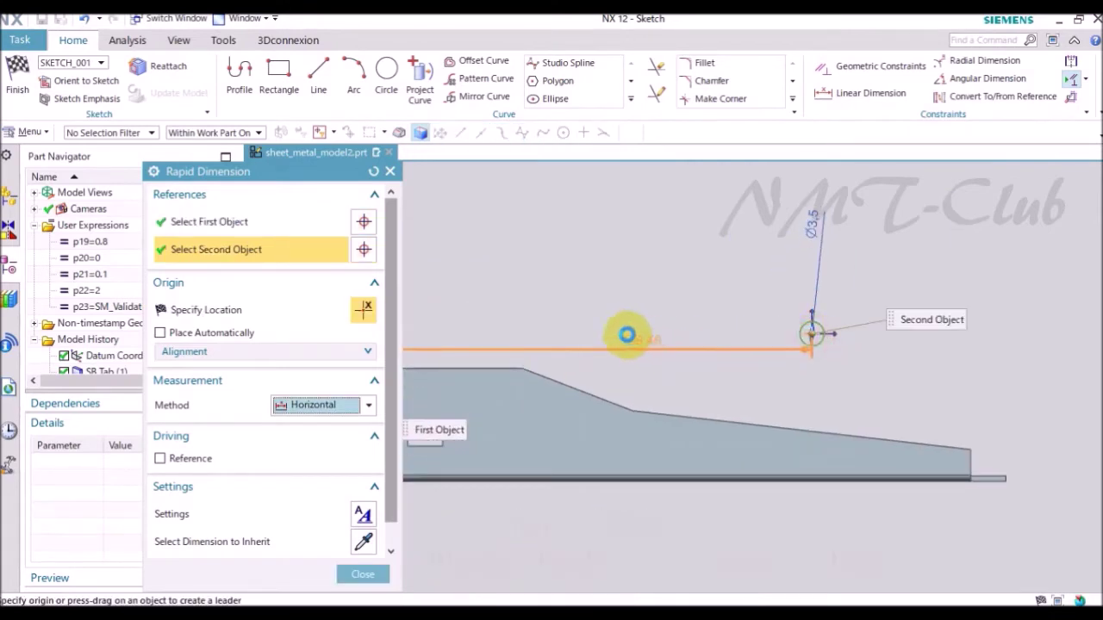
left_click(565, 301)
type("8")
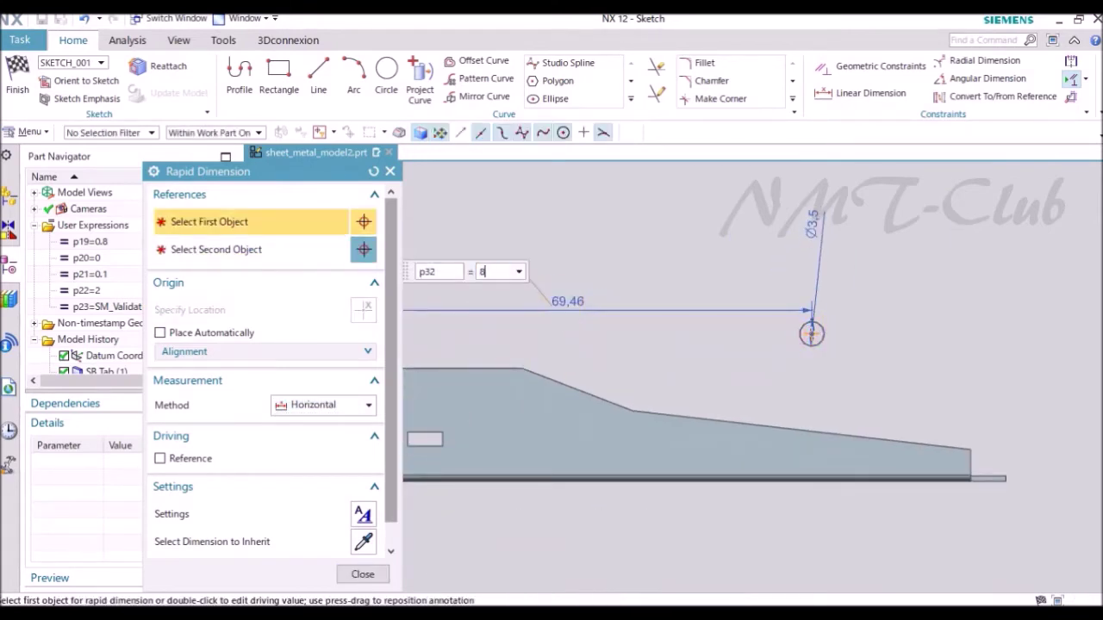
key("Return")
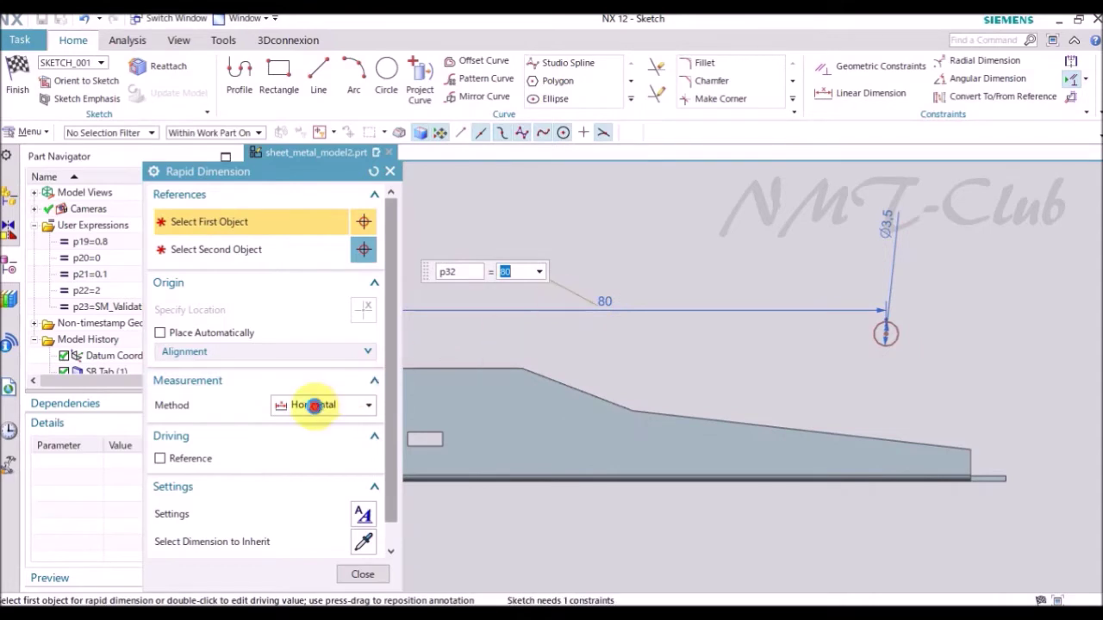
Fix the hole centre 10 mm vertically from the pivot arc centre.
left_click(316, 405)
left_click(306, 457)
scroll(879, 368, "down", 2)
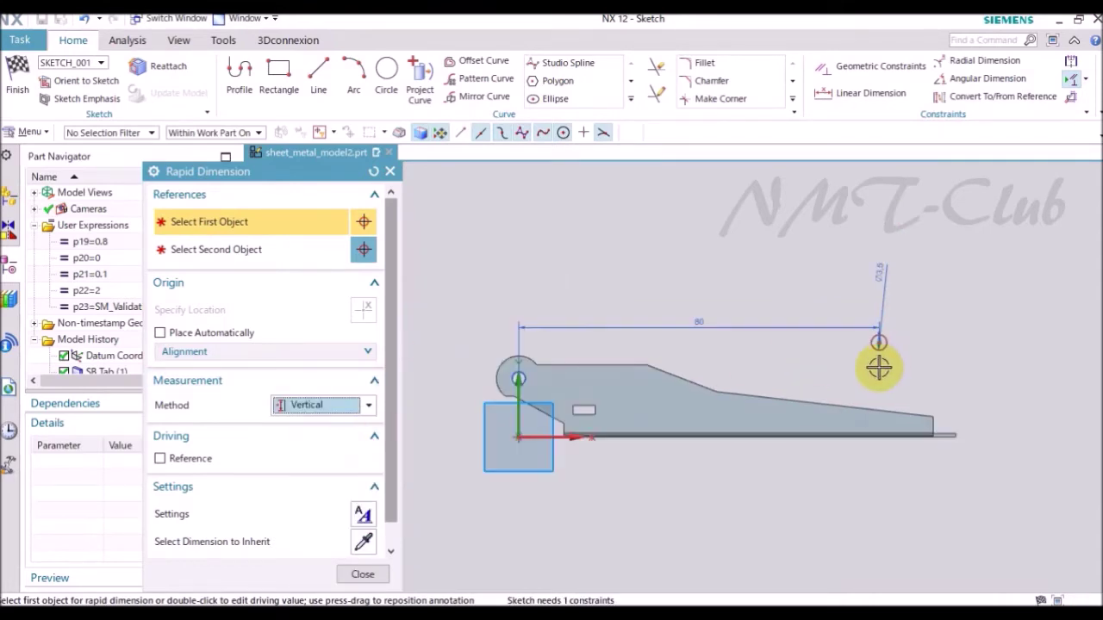
left_click(374, 572)
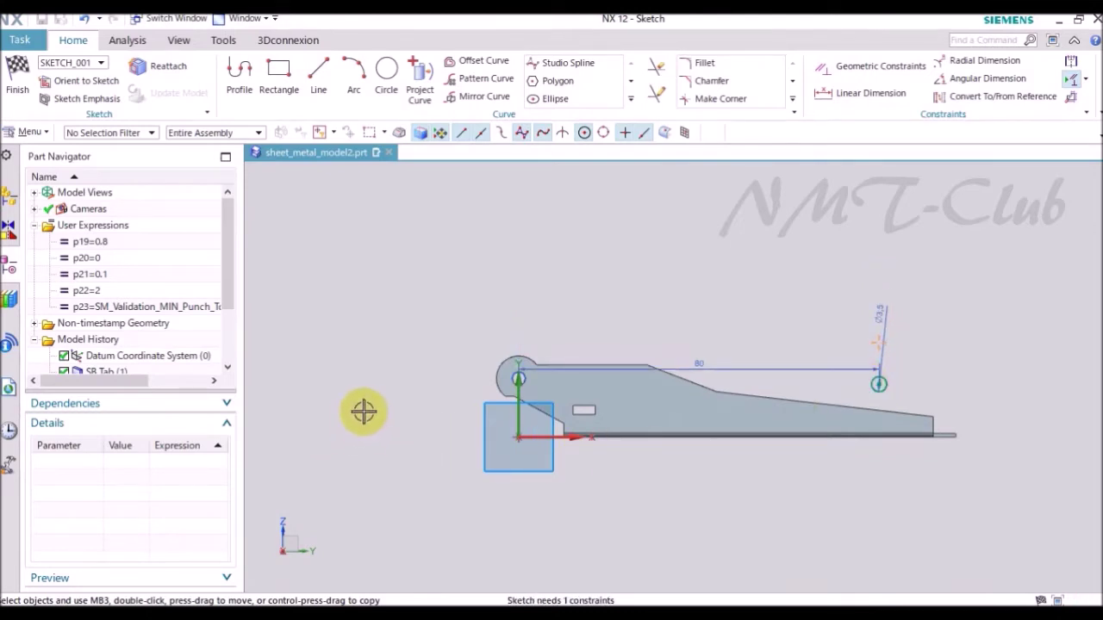
scroll(497, 392, "up", 2)
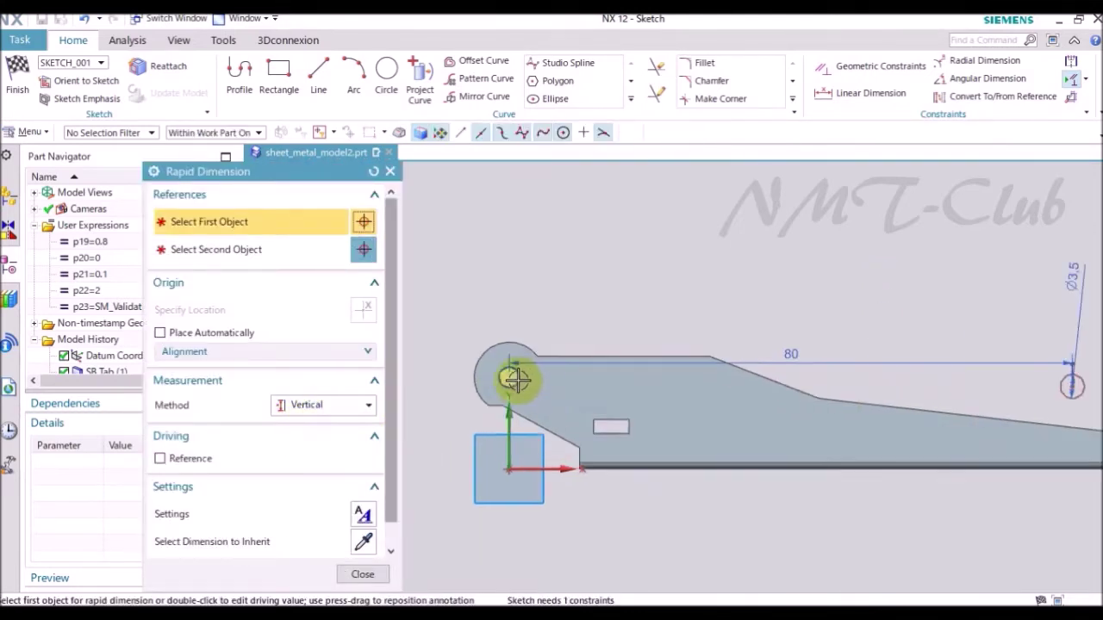
left_click(513, 379)
scroll(911, 382, "up", 2)
scroll(862, 383, "up", 2)
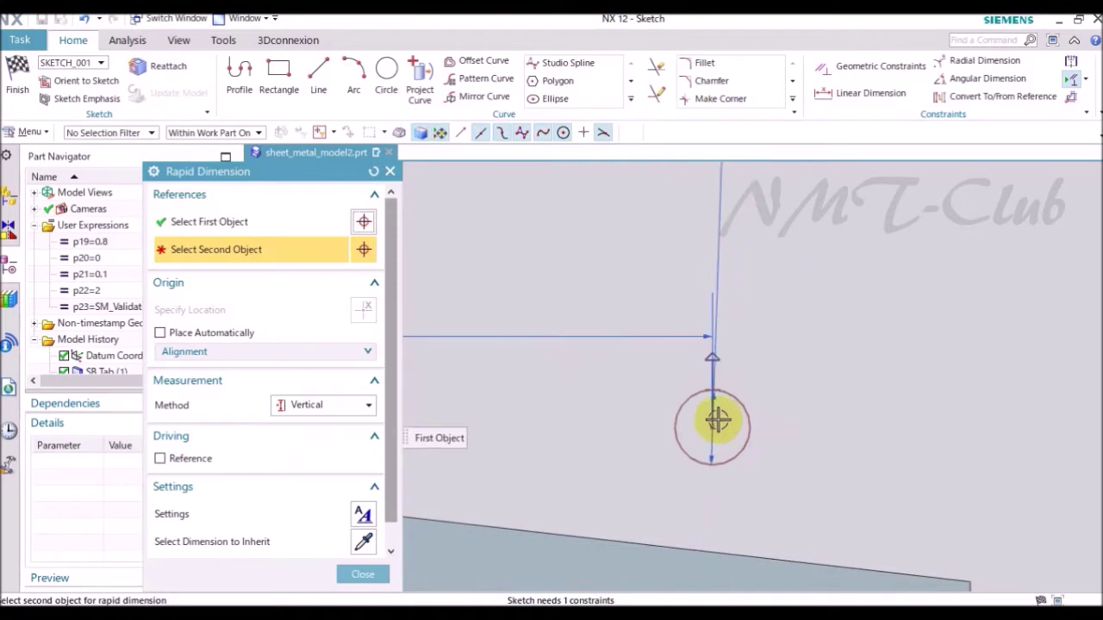
left_click(712, 420)
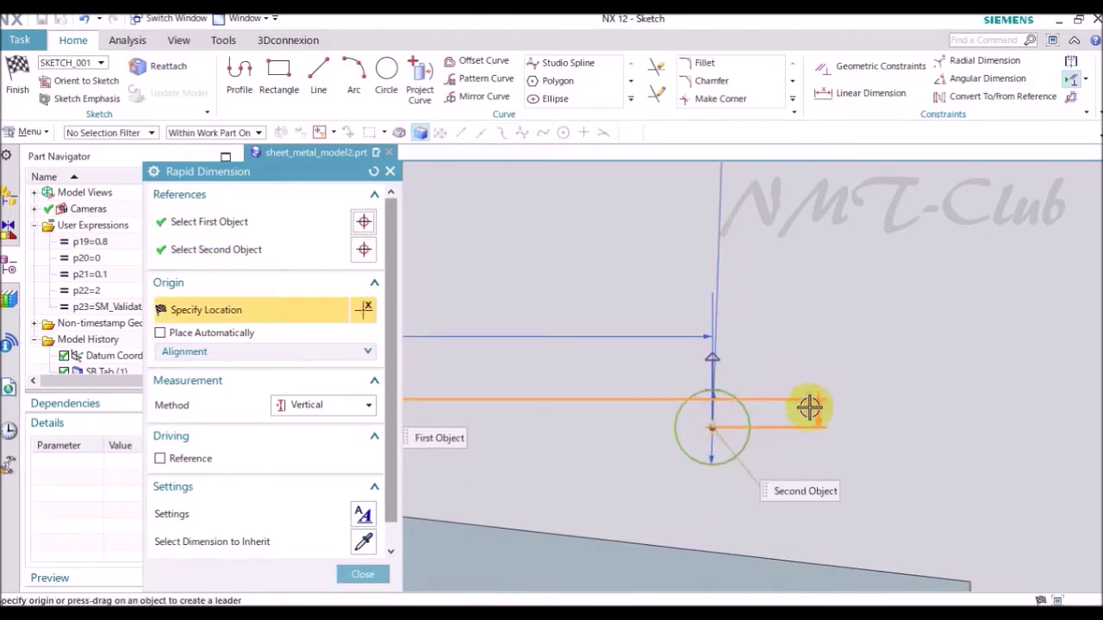
left_click(883, 402)
type("10")
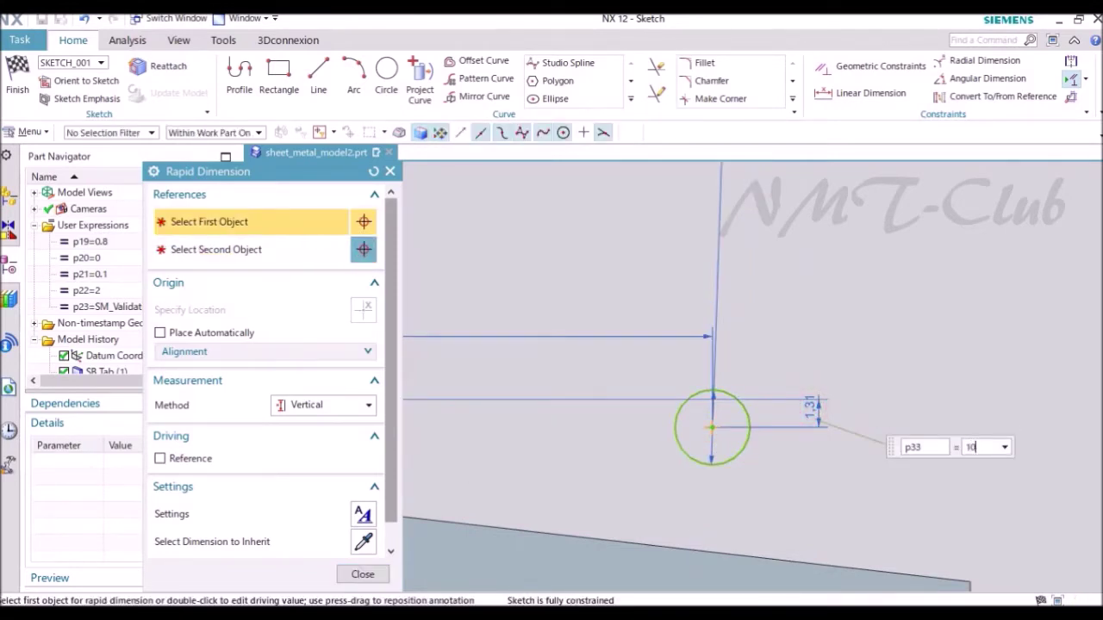
key("Return")
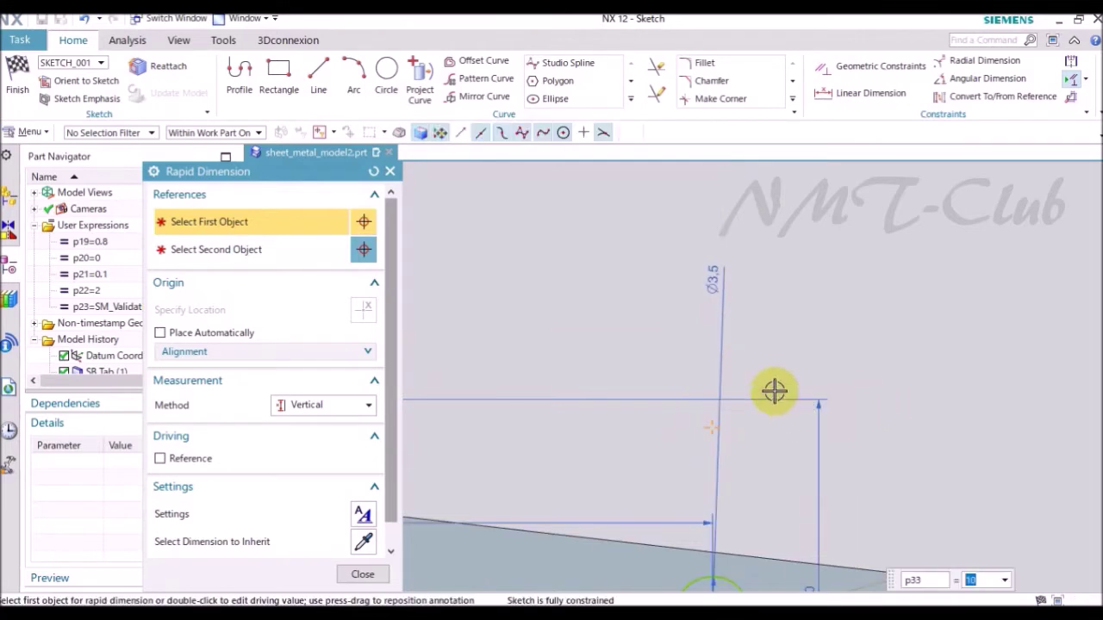
scroll(774, 390, "down", 2)
scroll(850, 438, "down", 1)
left_click(362, 573)
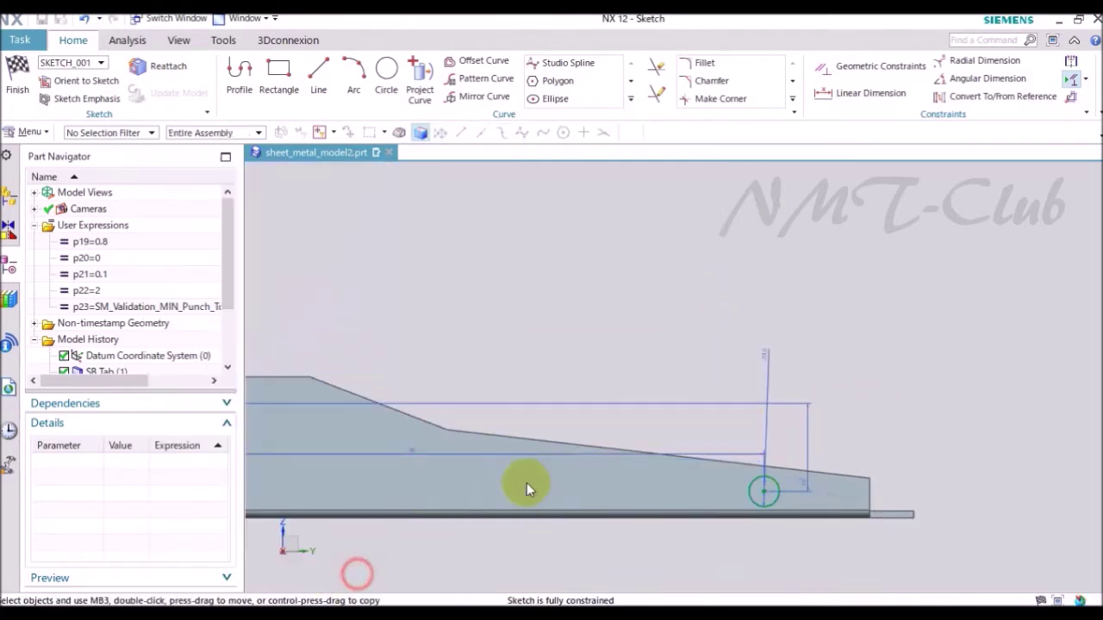
Finish the pin-hole sketch and return to the Drawn Cutout.
middle_click_drag(492, 505, 663, 293)
scroll(664, 293, "up", 2)
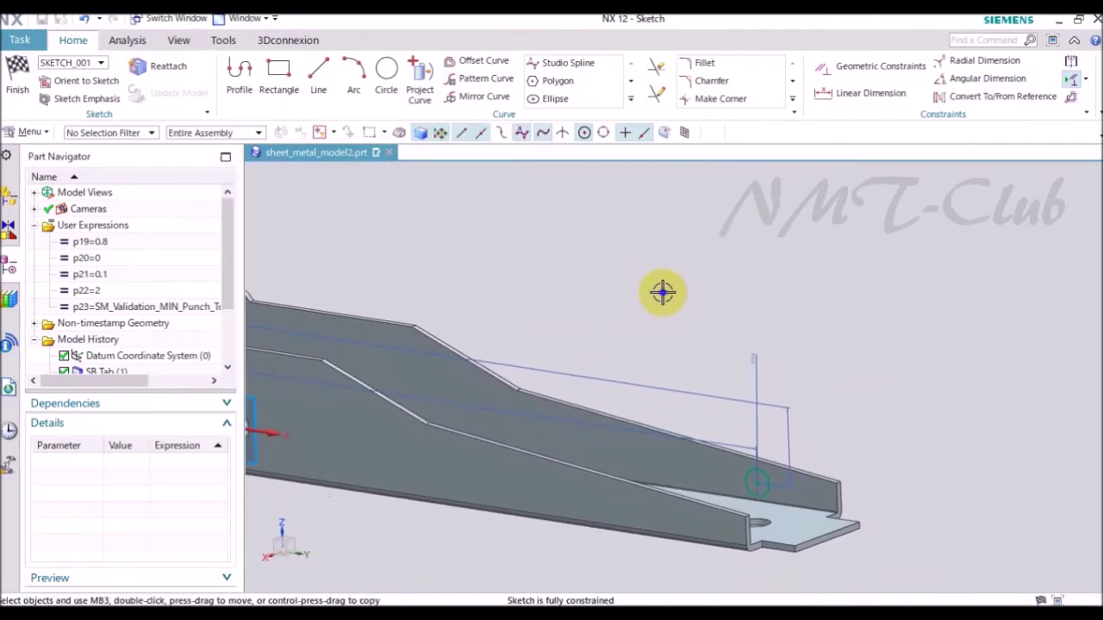
right_click(669, 297)
left_click(690, 285)
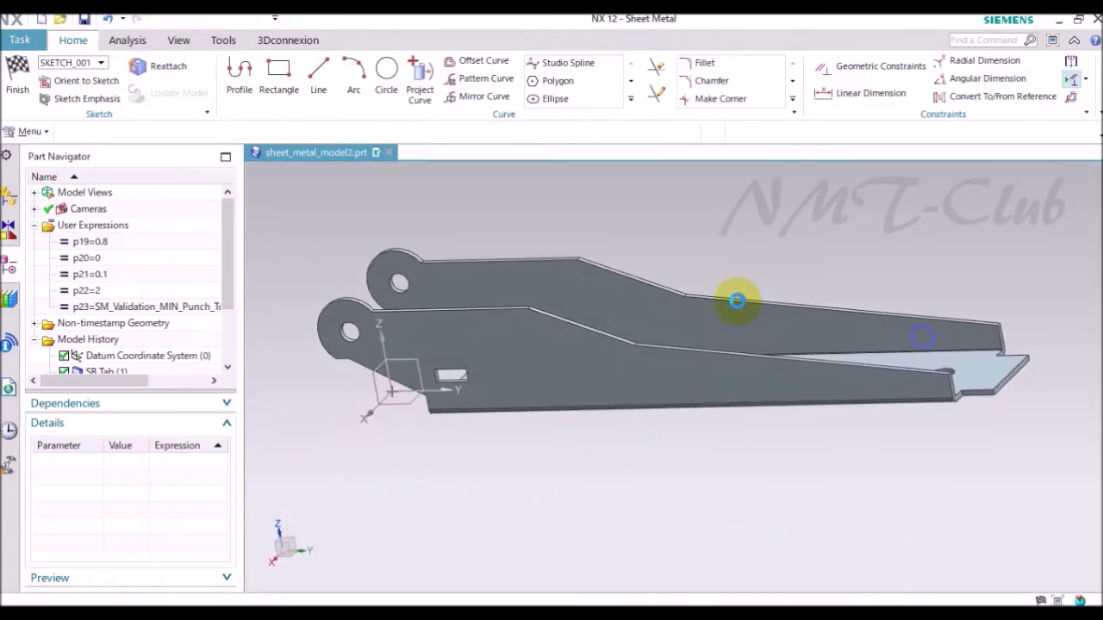
Create the 0.8 mm pin-hole drawn cutout with Round Cutout Edges left off.
scroll(738, 299, "up", 2)
scroll(773, 316, "up", 3)
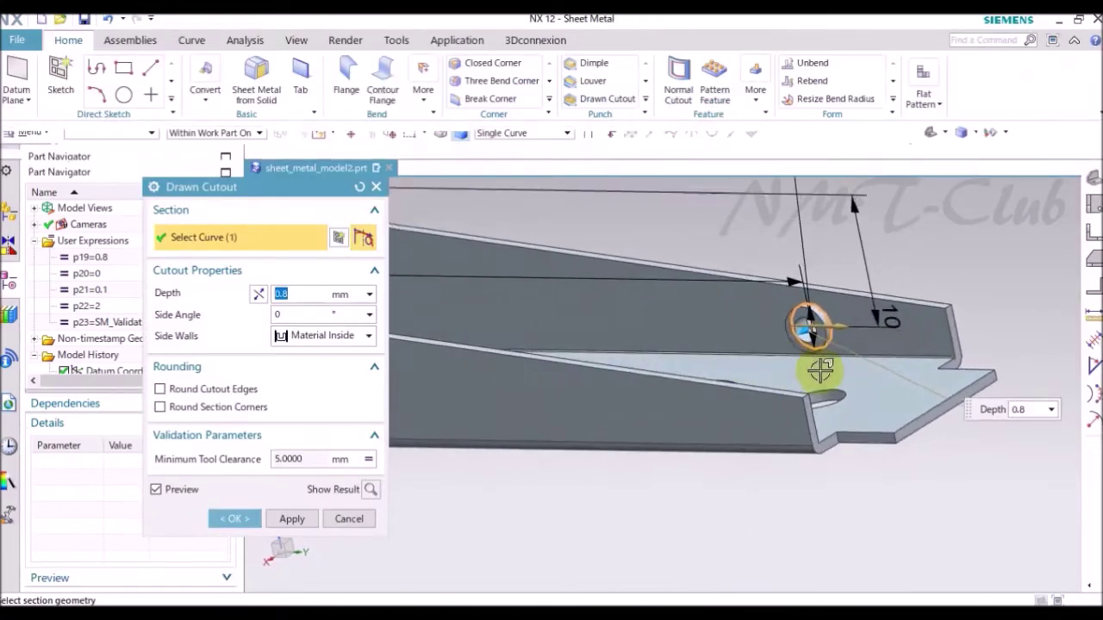
scroll(816, 369, "up", 2)
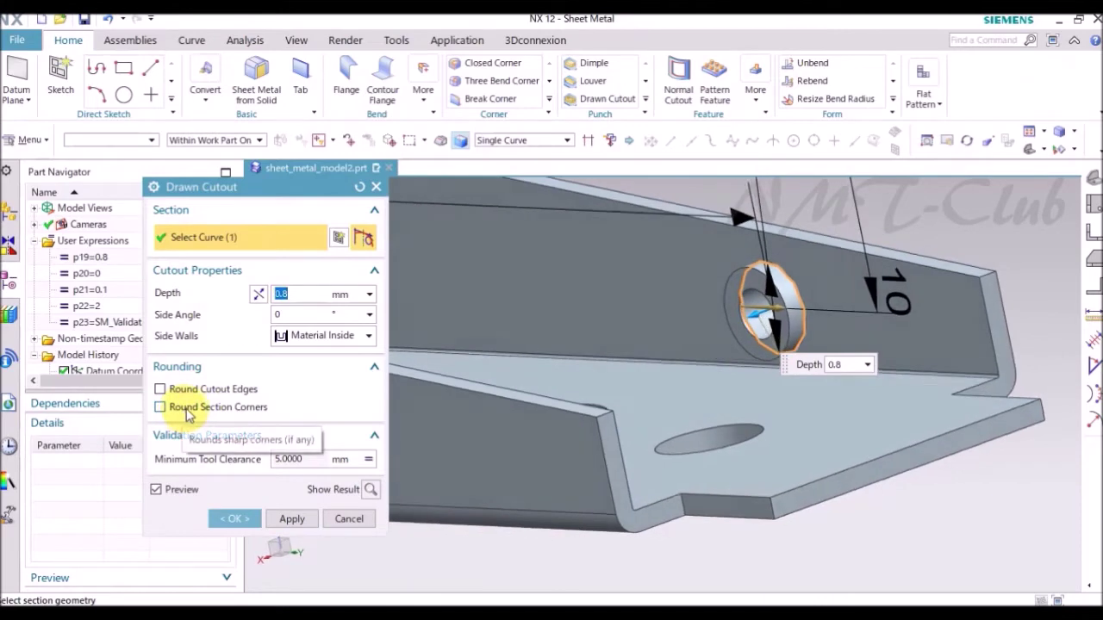
middle_click_drag(463, 448, 575, 444)
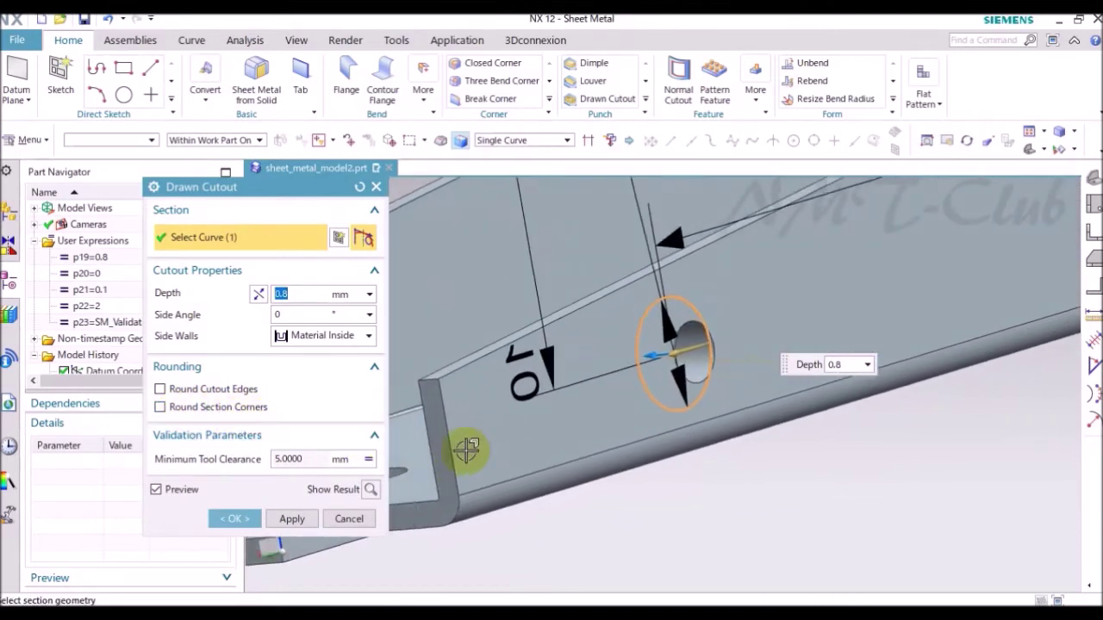
left_click(161, 389)
left_click(161, 390)
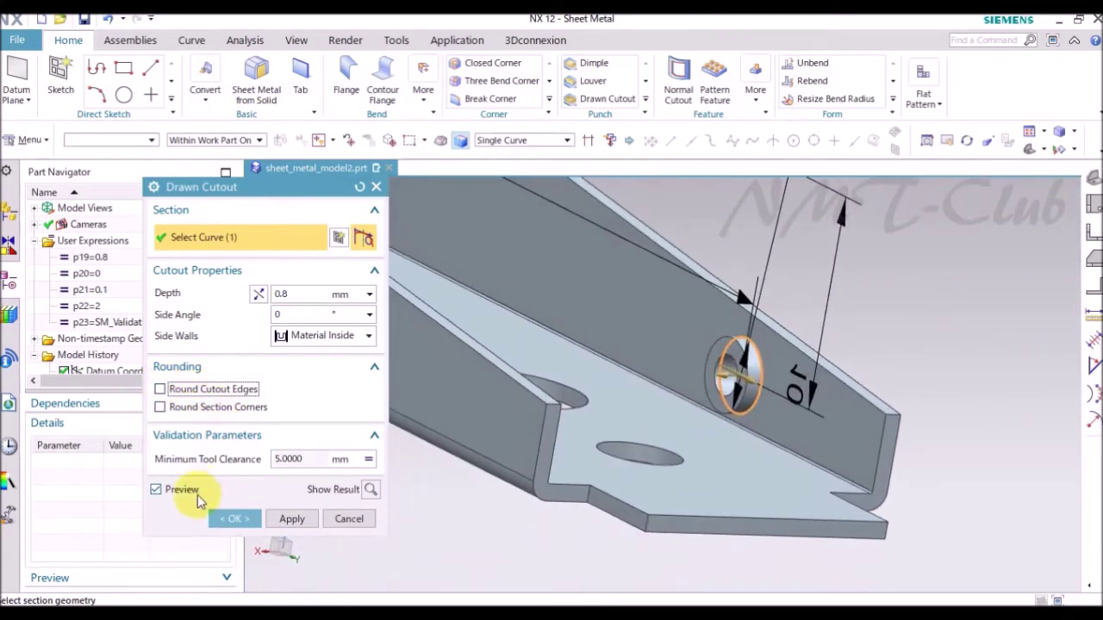
left_click(229, 523)
middle_click_drag(381, 514, 444, 461)
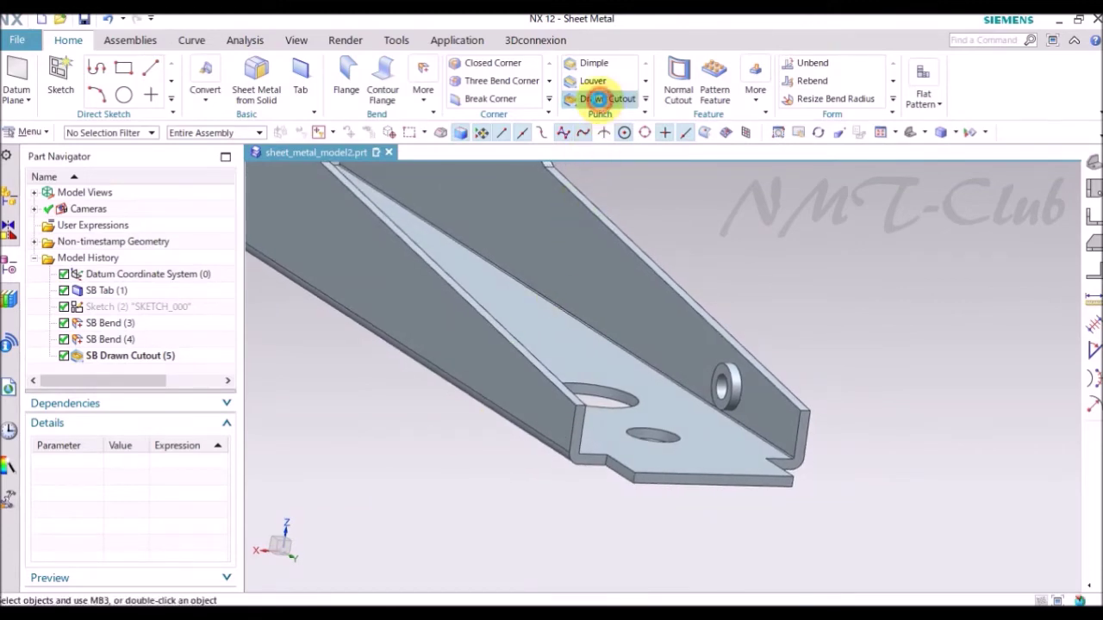
left_click(599, 99)
Start a cutout sketch on the opposite side wall face.
middle_click_drag(603, 258, 371, 265)
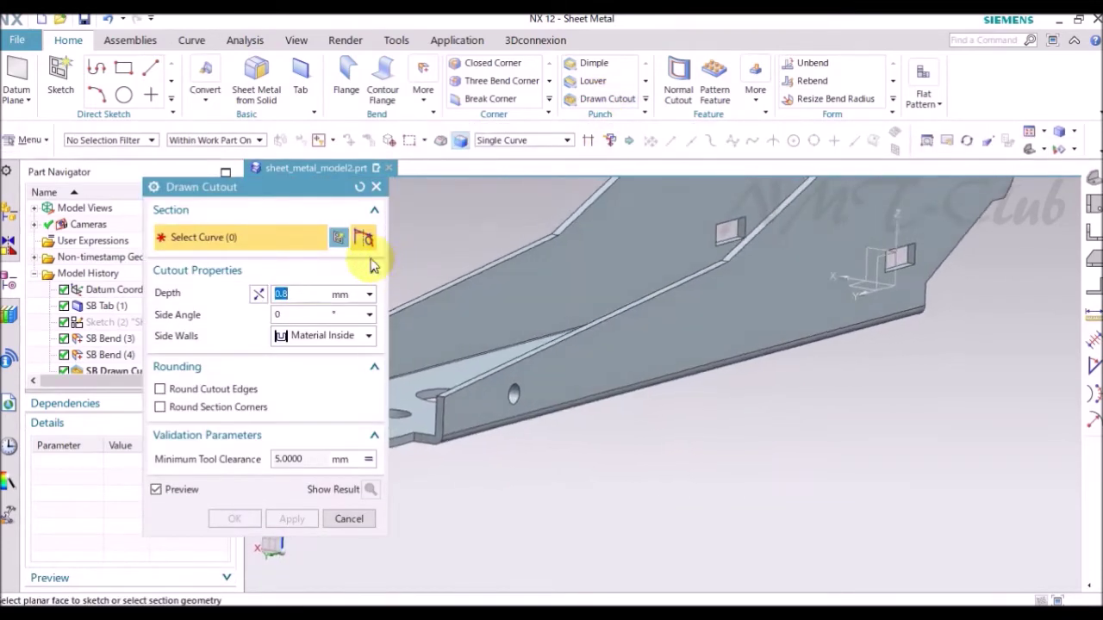
left_click(338, 237)
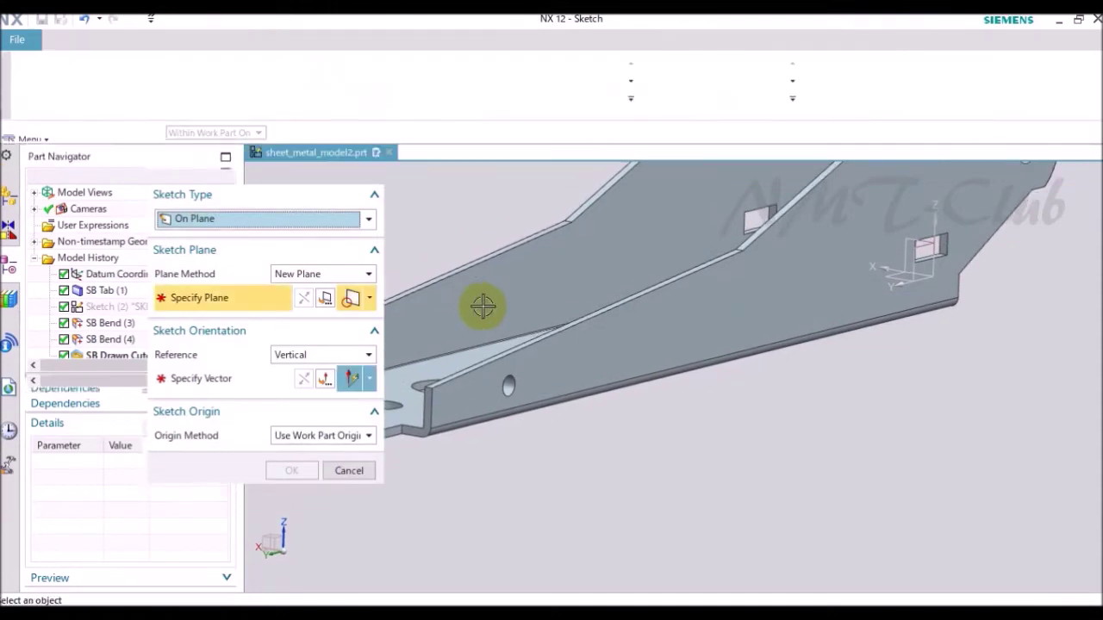
left_click(482, 301)
middle_click_drag(535, 316, 620, 416)
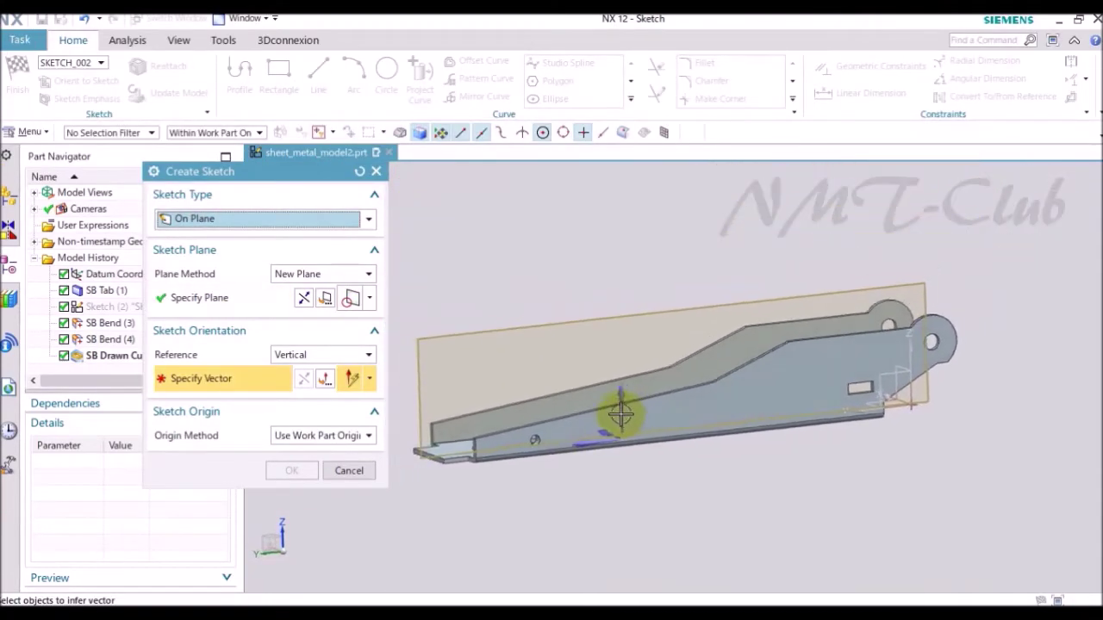
scroll(620, 416, "down", 2)
left_click(306, 473)
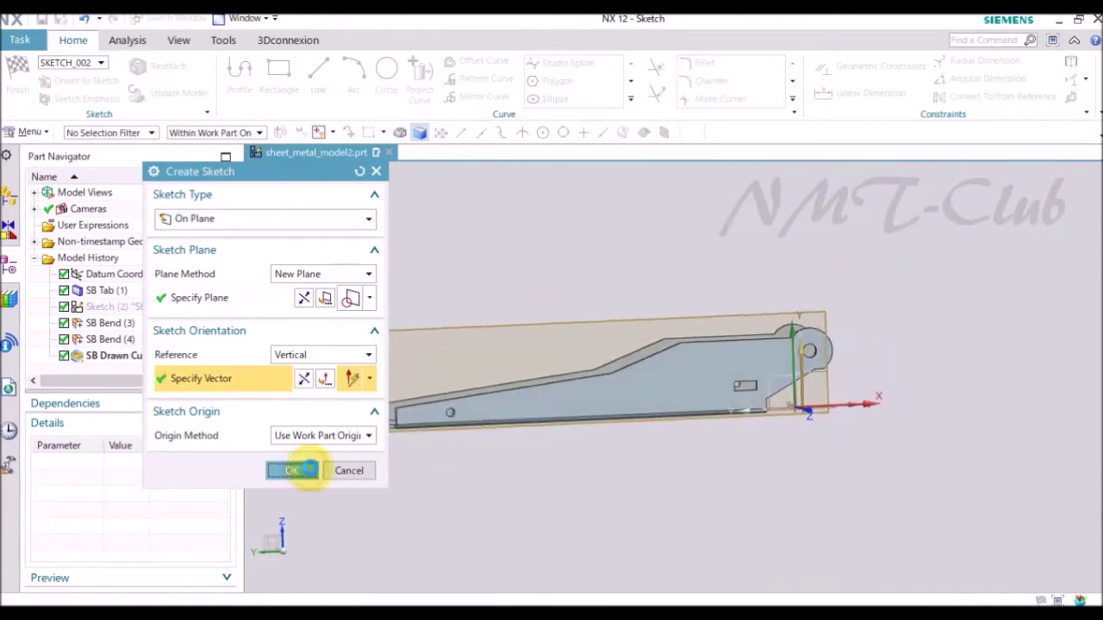
Project the first pin hole's edge as a single curve into the sketch and finish it.
left_click(421, 82)
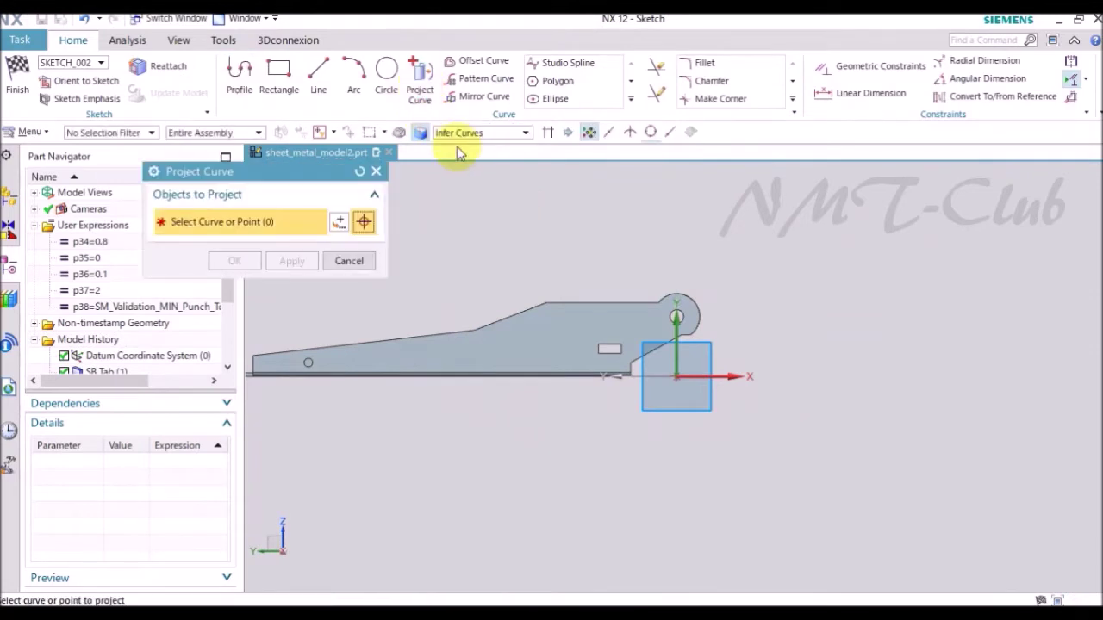
left_click(478, 133)
left_click(470, 148)
mouse_move(546, 204)
middle_mouse_down()
mouse_move(546, 295)
mouse_move(562, 345)
middle_mouse_up()
scroll(565, 344, "up", 10)
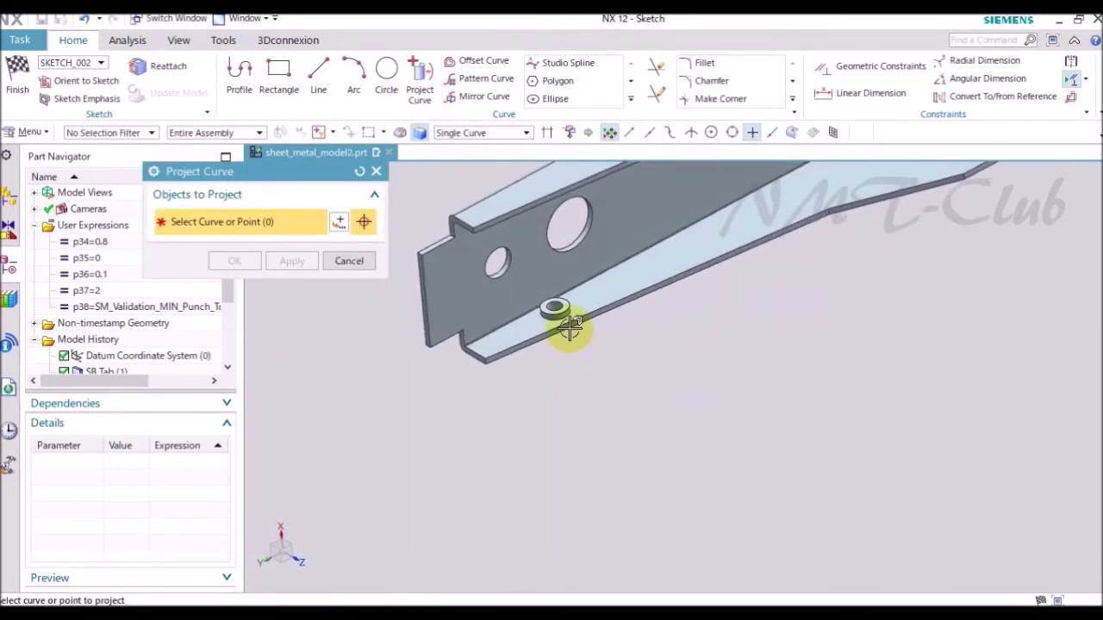
scroll(604, 316, "down", 5)
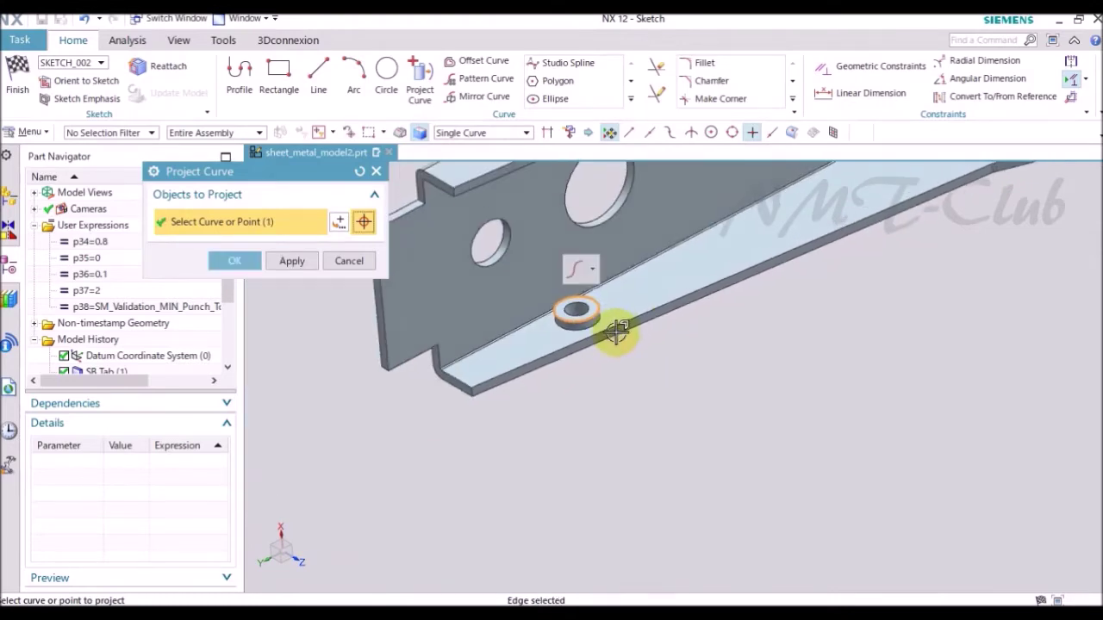
left_click(235, 260)
middle_click_drag(392, 321, 423, 256)
right_click(427, 261)
left_click(449, 271)
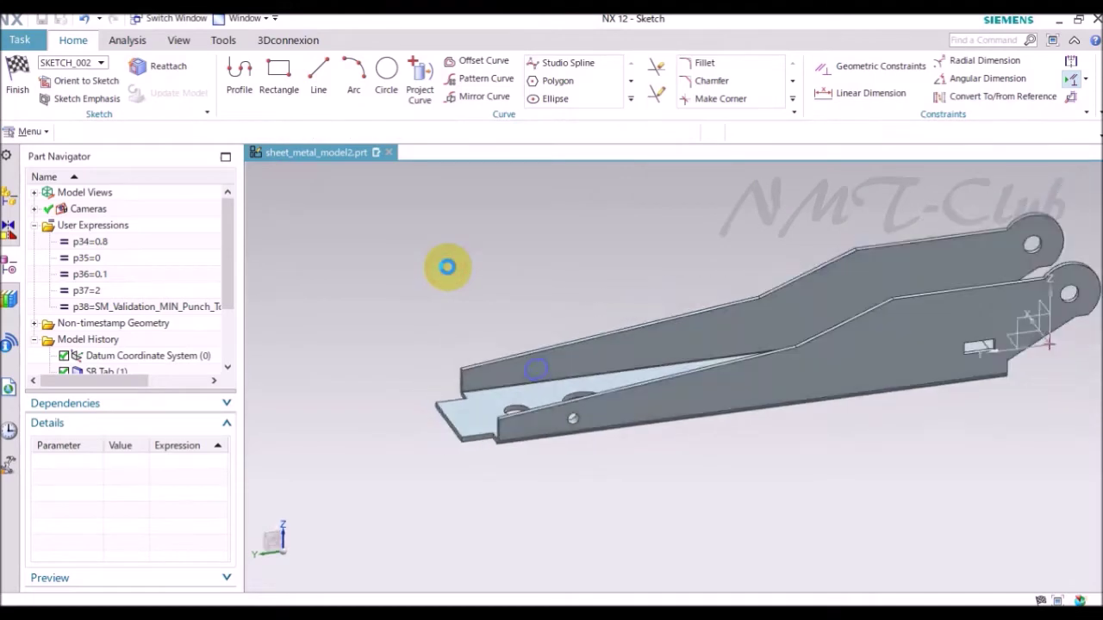
scroll(635, 364, "up", 3)
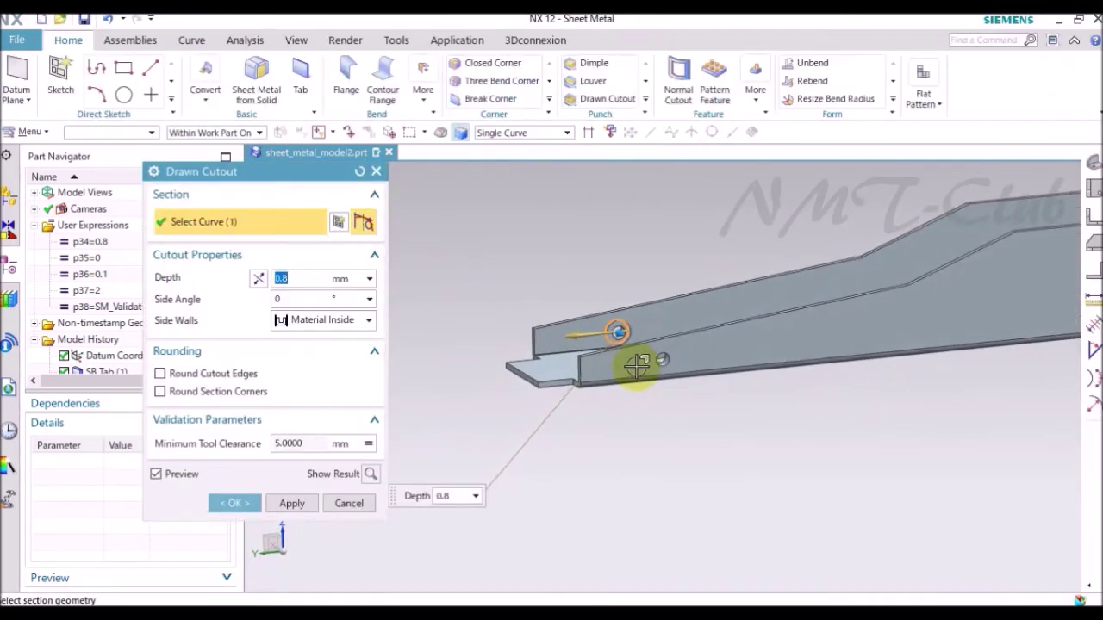
Check the preview and confirm the second drawn cutout, the opposite-wall pin hole.
scroll(685, 365, "up", 2)
scroll(697, 365, "up", 2)
scroll(698, 366, "up", 2)
mouse_move(698, 366)
middle_mouse_down()
mouse_move(696, 455)
mouse_move(722, 382)
mouse_move(450, 487)
mouse_move(234, 518)
middle_mouse_up()
left_click(234, 519)
Orbit out to an end-on view of the whole bracket and begin a Normal Cutout.
scroll(561, 474, "down", 2)
mouse_move(561, 475)
middle_mouse_down()
mouse_move(581, 448)
mouse_move(535, 455)
mouse_move(545, 483)
middle_mouse_up()
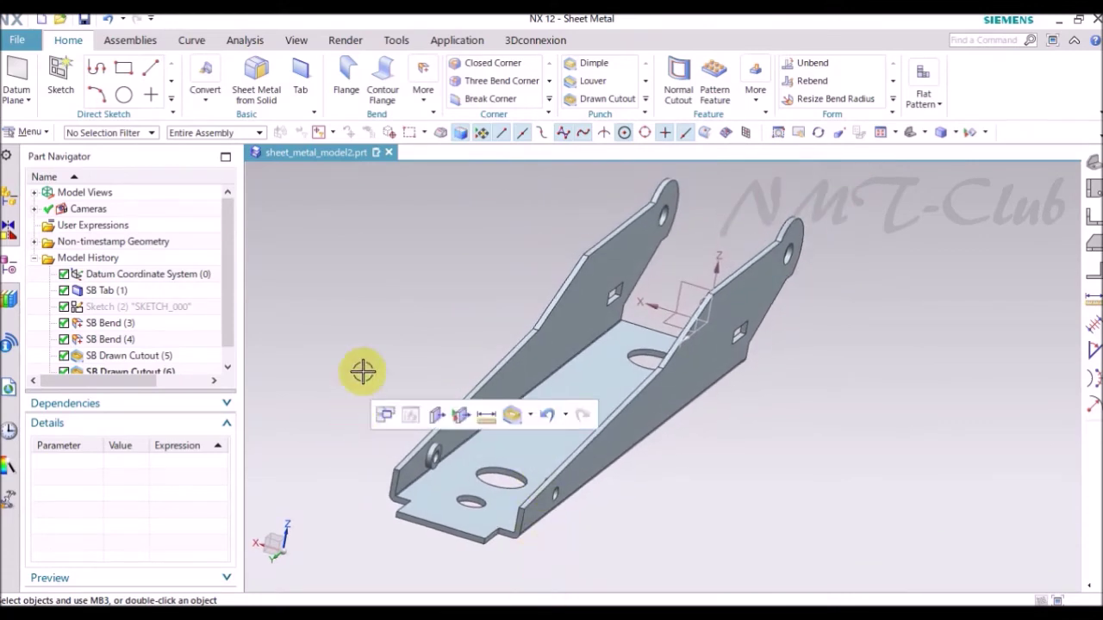
mouse_move(379, 313)
middle_mouse_down()
mouse_move(391, 293)
mouse_move(381, 258)
mouse_move(507, 224)
mouse_move(678, 98)
middle_mouse_up()
left_click(678, 69)
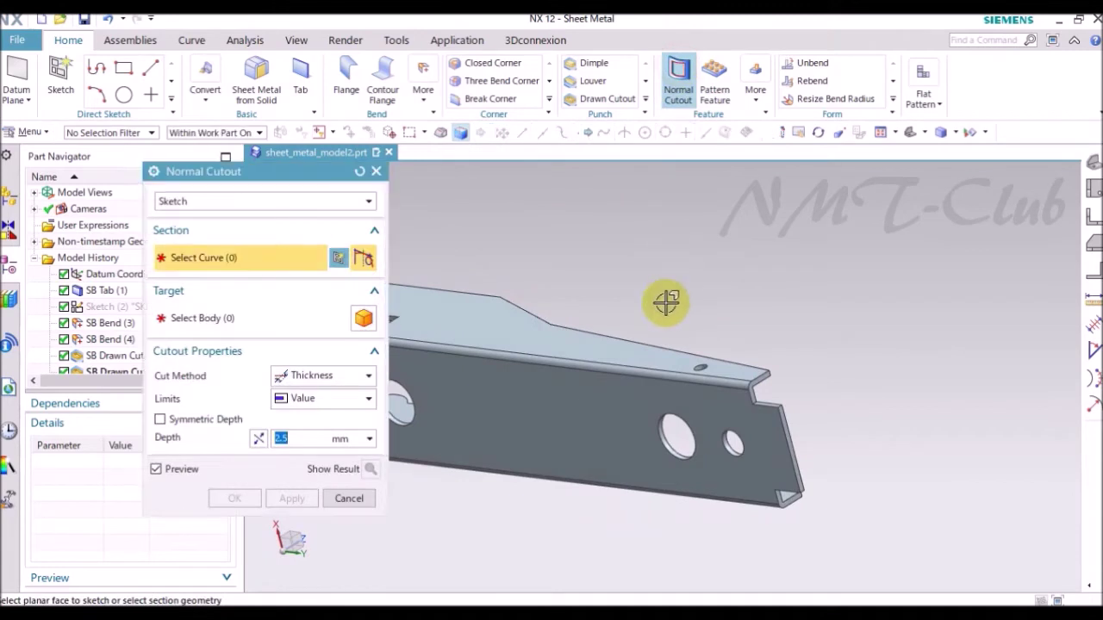
Start the cutout's section sketch on the bracket's web face.
left_click(342, 271)
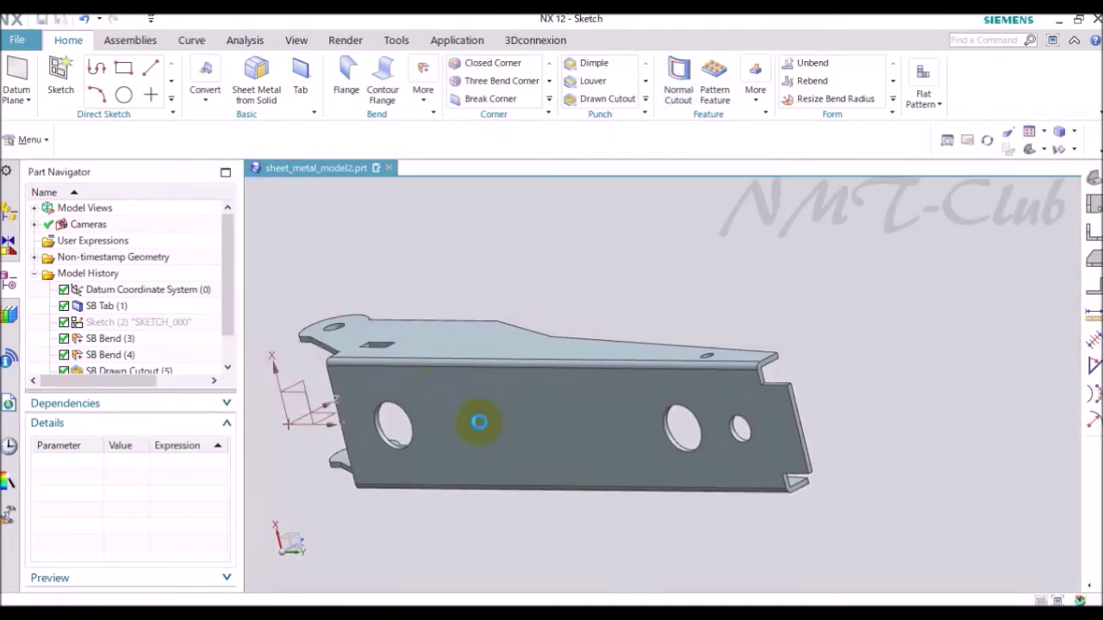
left_click(496, 414)
middle_click_drag(496, 414, 696, 329)
left_click(287, 472)
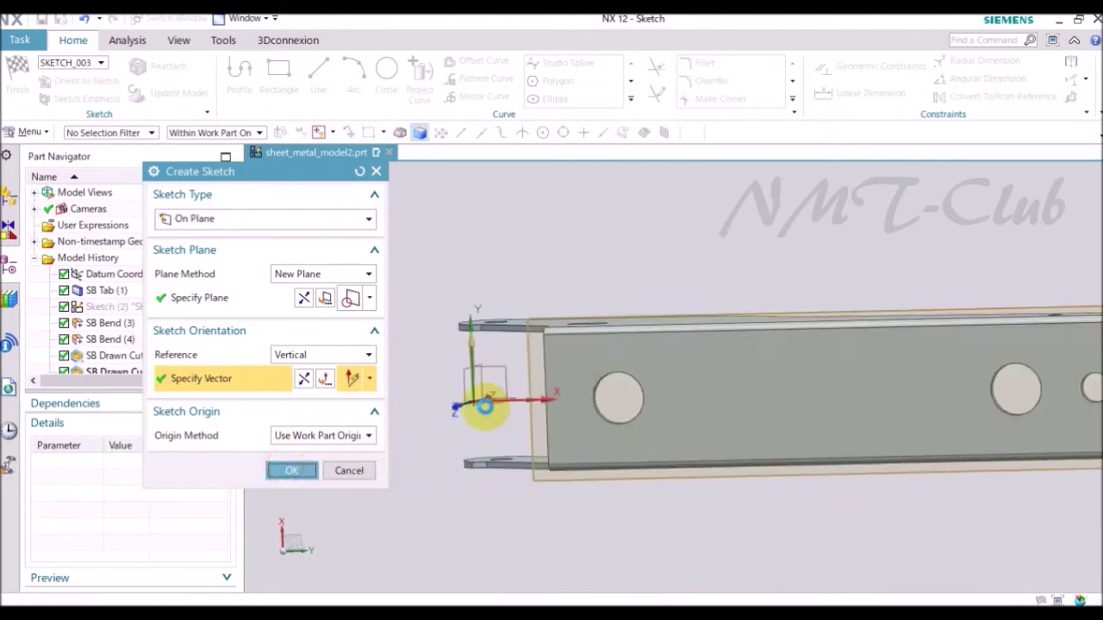
Draw an 8 × 2 rectangle just beyond the wall's top edge.
left_click(279, 76)
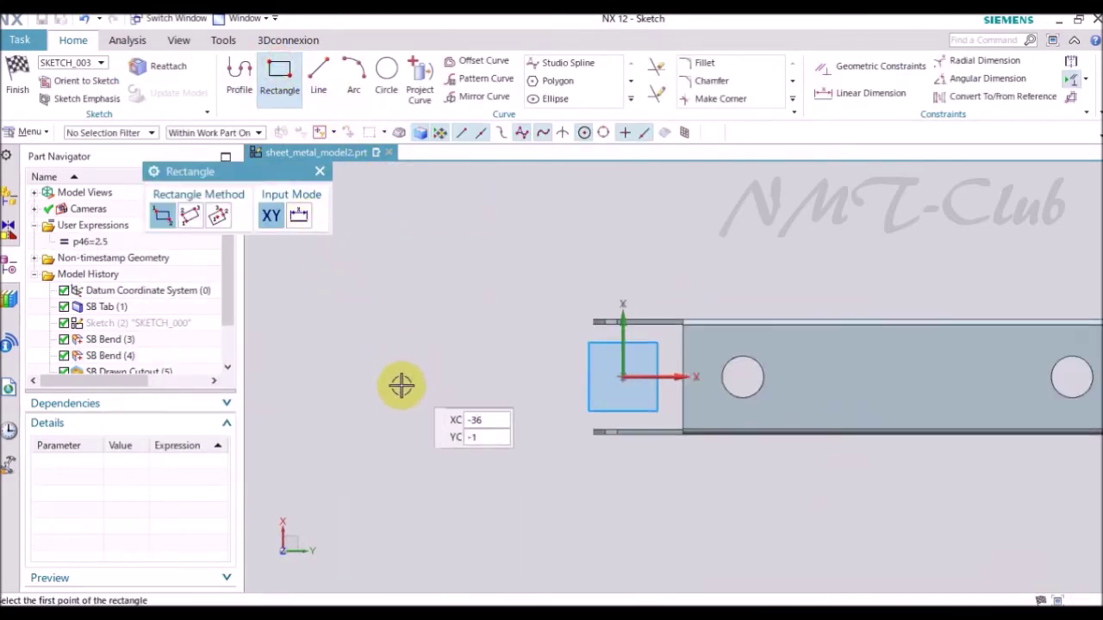
scroll(578, 377, "down", 2)
scroll(652, 345, "down", 2)
scroll(496, 220, "down", 2)
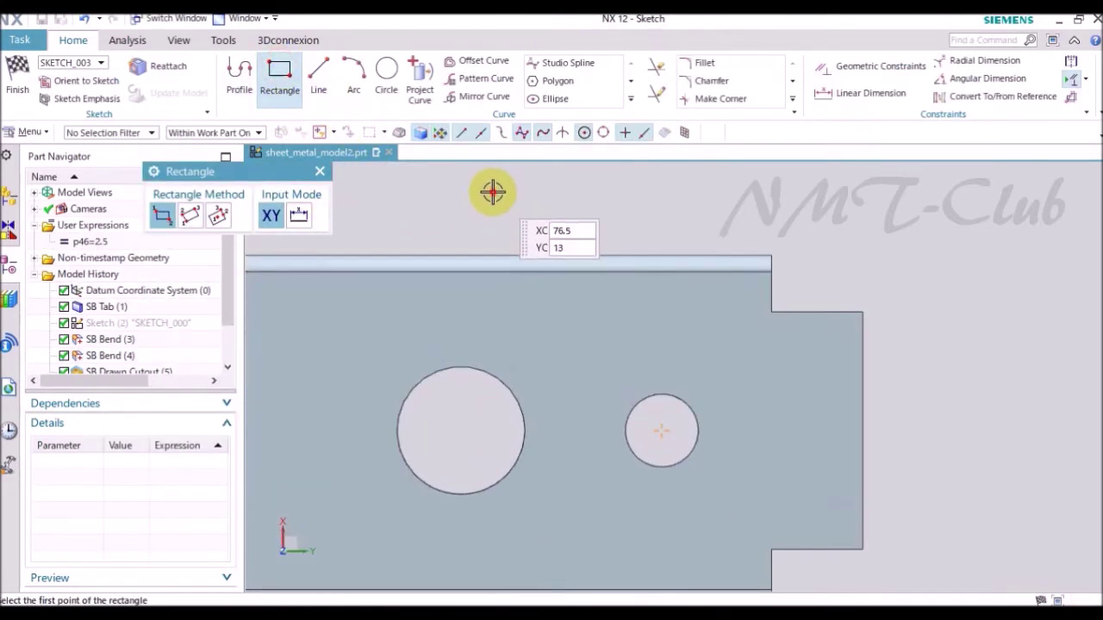
left_click(488, 195)
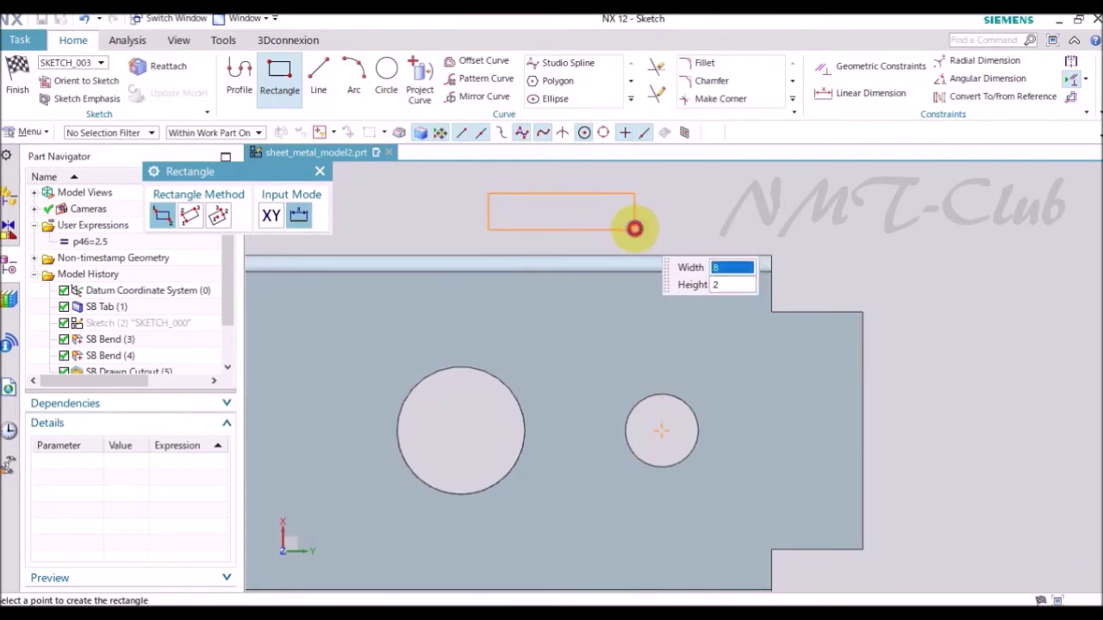
left_click(635, 228)
key("Escape")
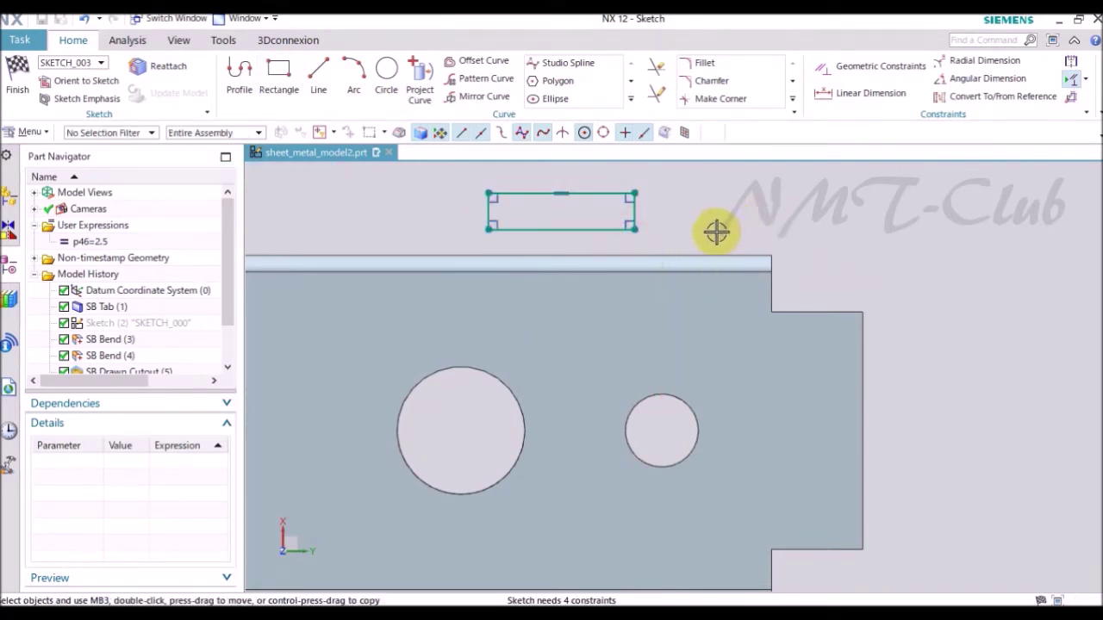
key("c")
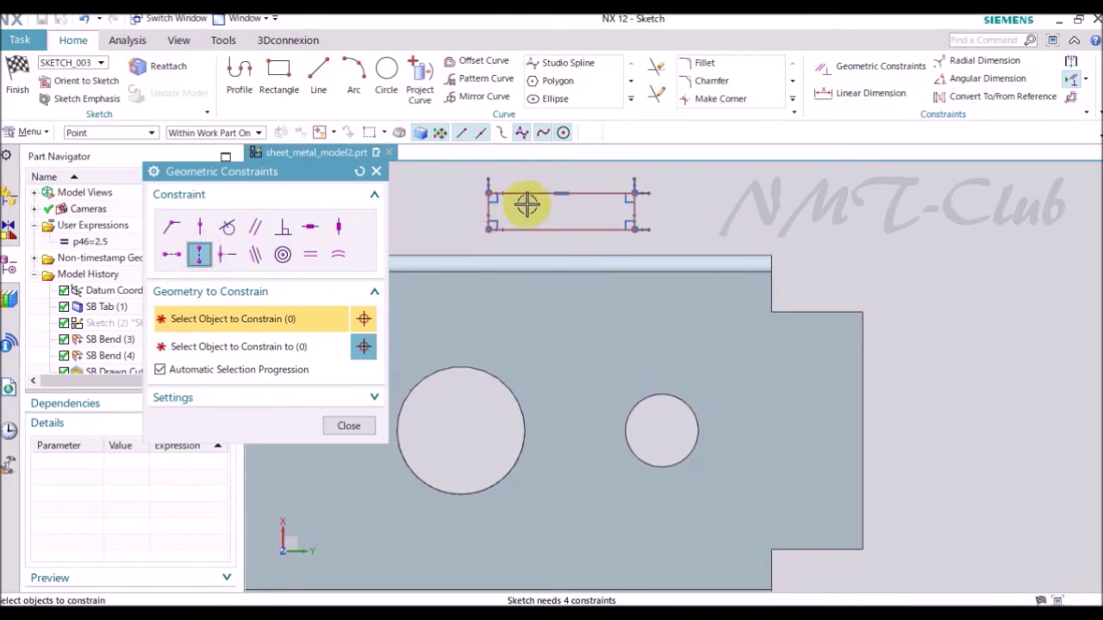
Align the rectangle's top line midpoint with the pin hole's centre.
left_click(551, 196)
middle_click_drag(574, 224, 562, 286)
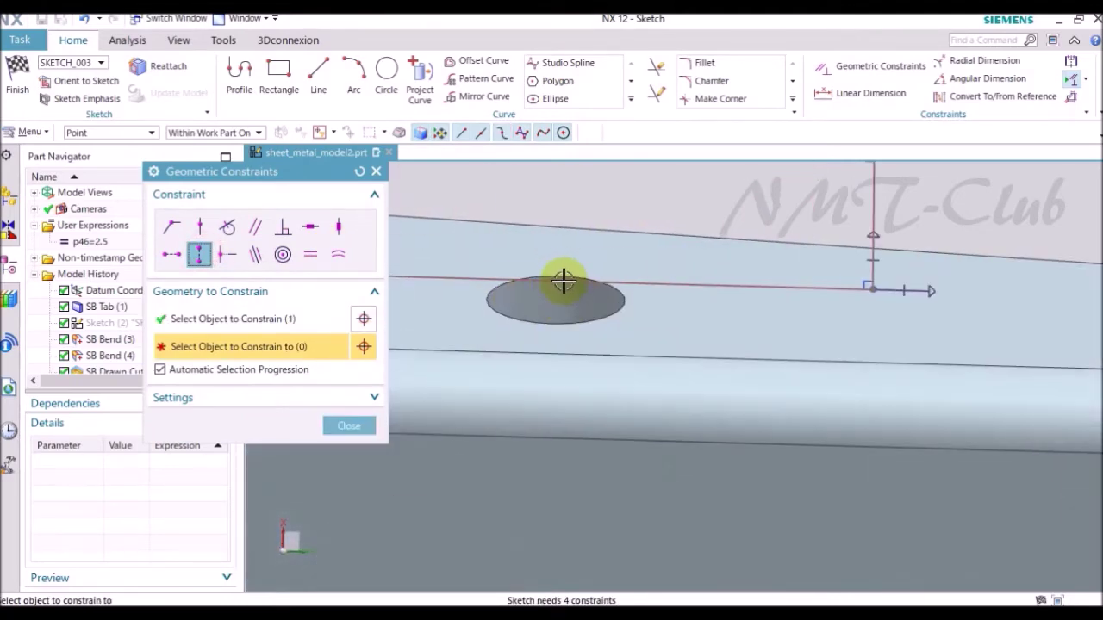
left_click(567, 270)
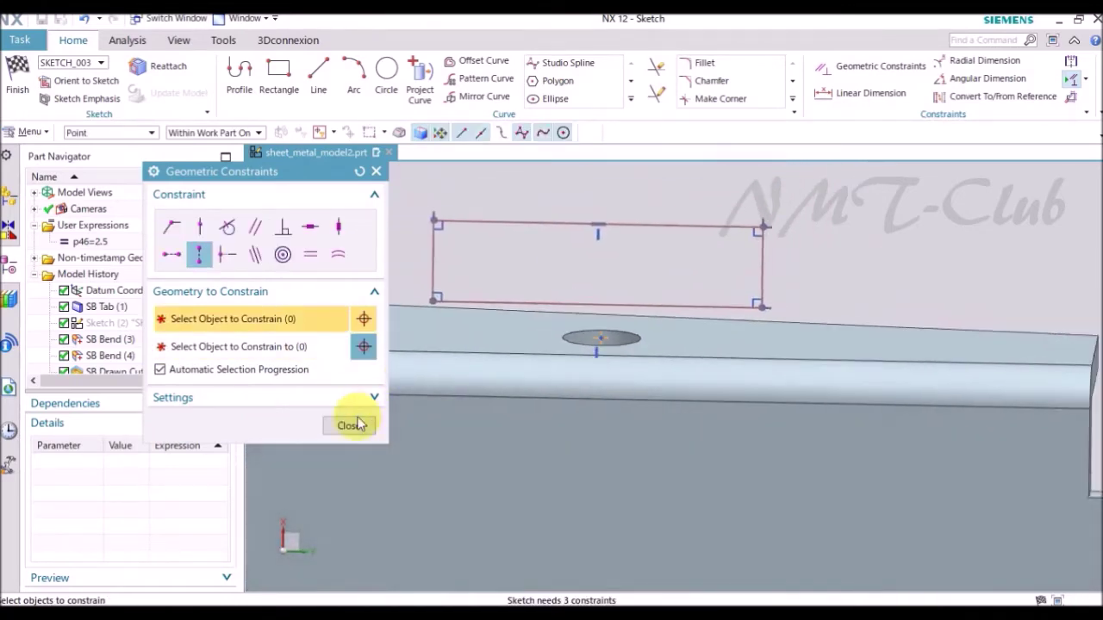
left_click(349, 426)
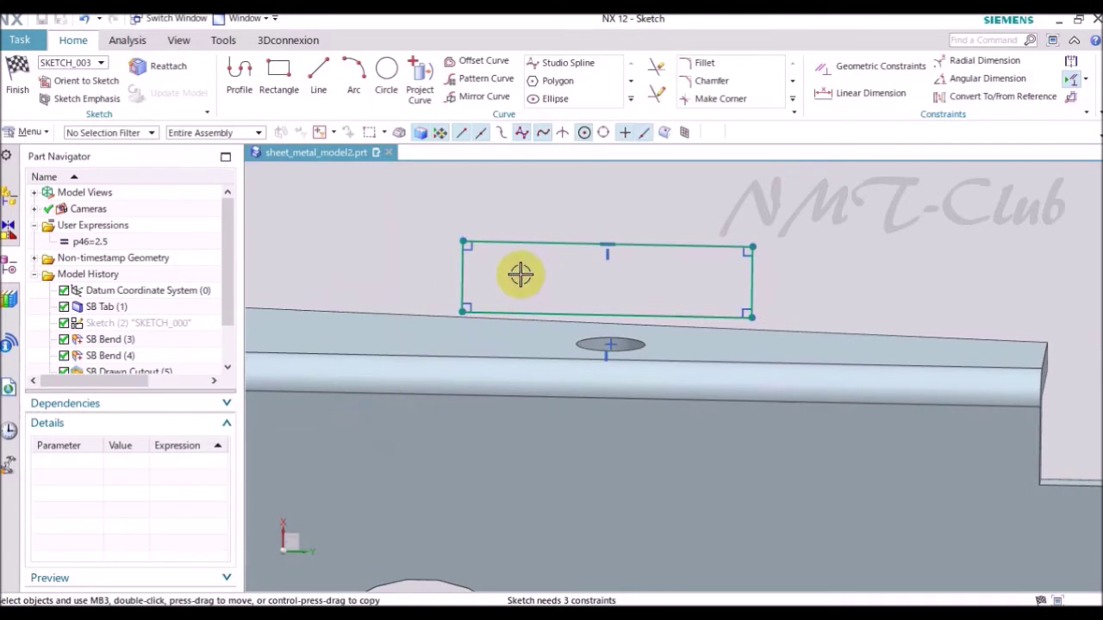
key("c")
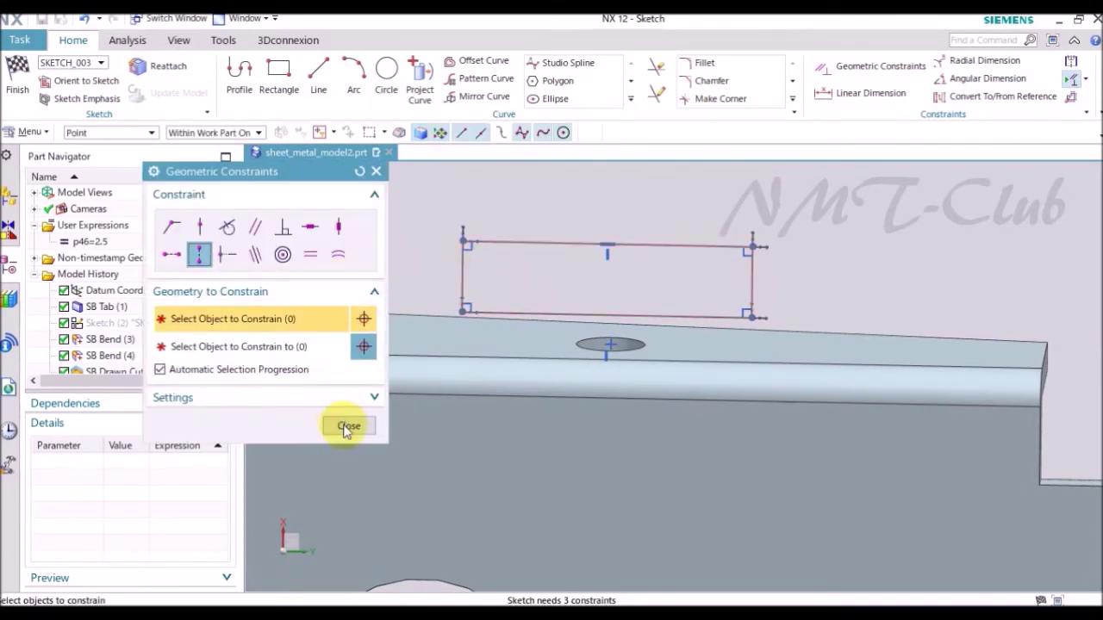
left_click(347, 425)
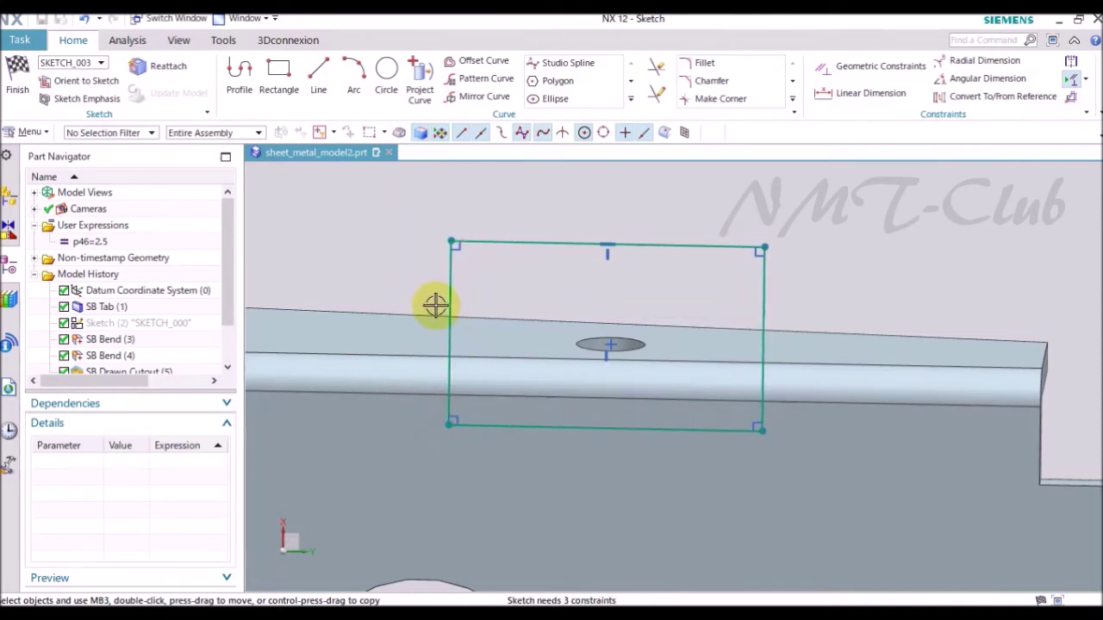
Make the rectangle's top line collinear with the plate's edge.
key("c")
left_click(257, 256)
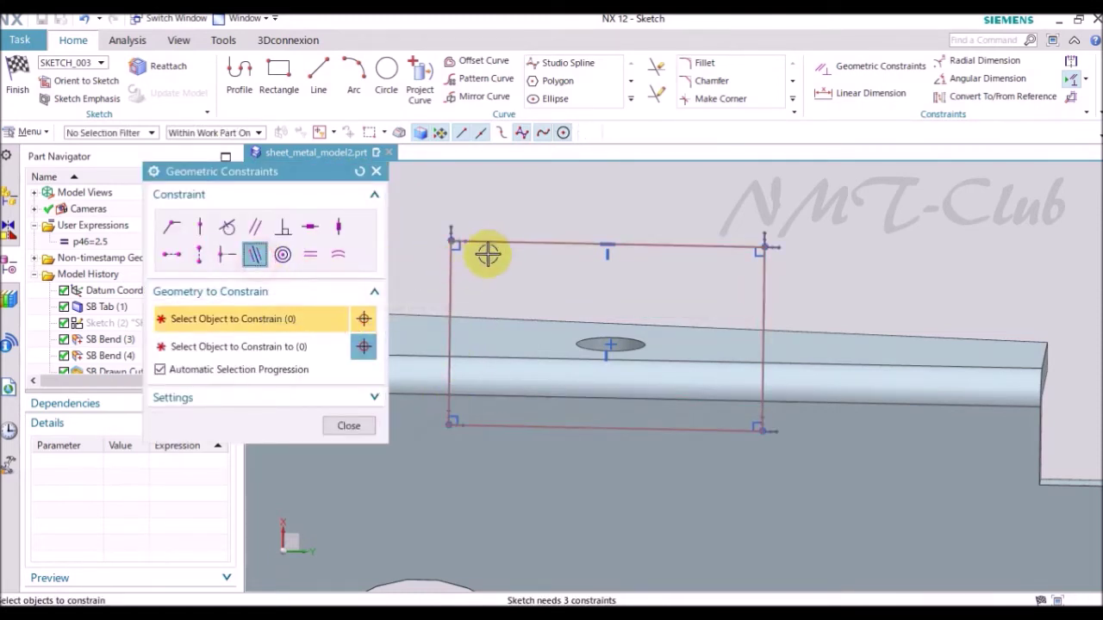
left_click(495, 244)
left_click(507, 359)
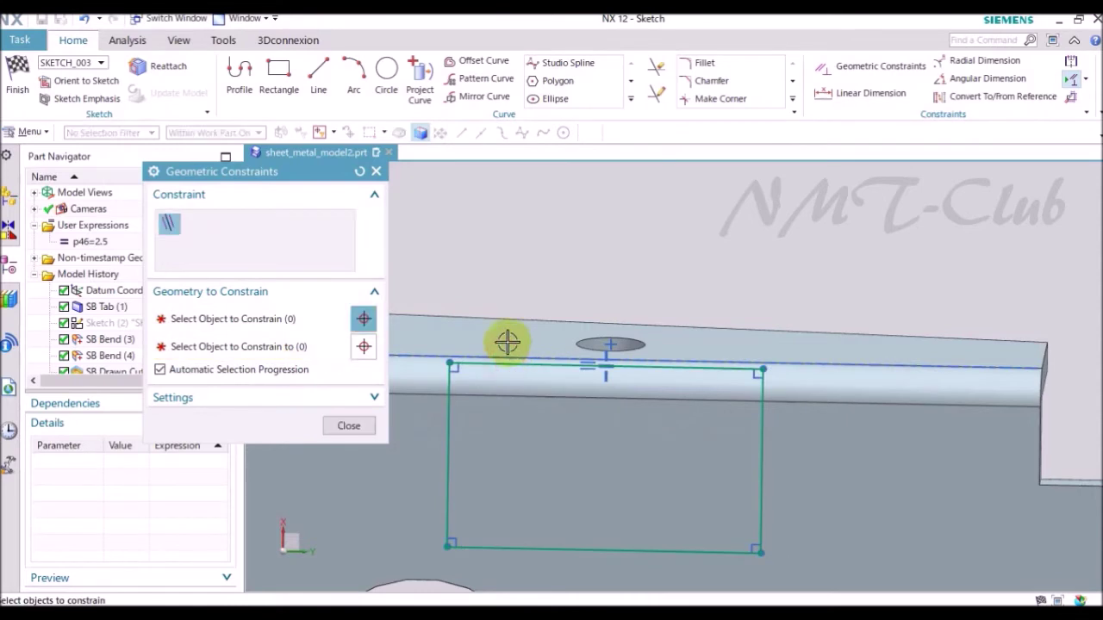
left_click(361, 428)
Dimension the rectangle's top line horizontally to a width of 6.
key("d")
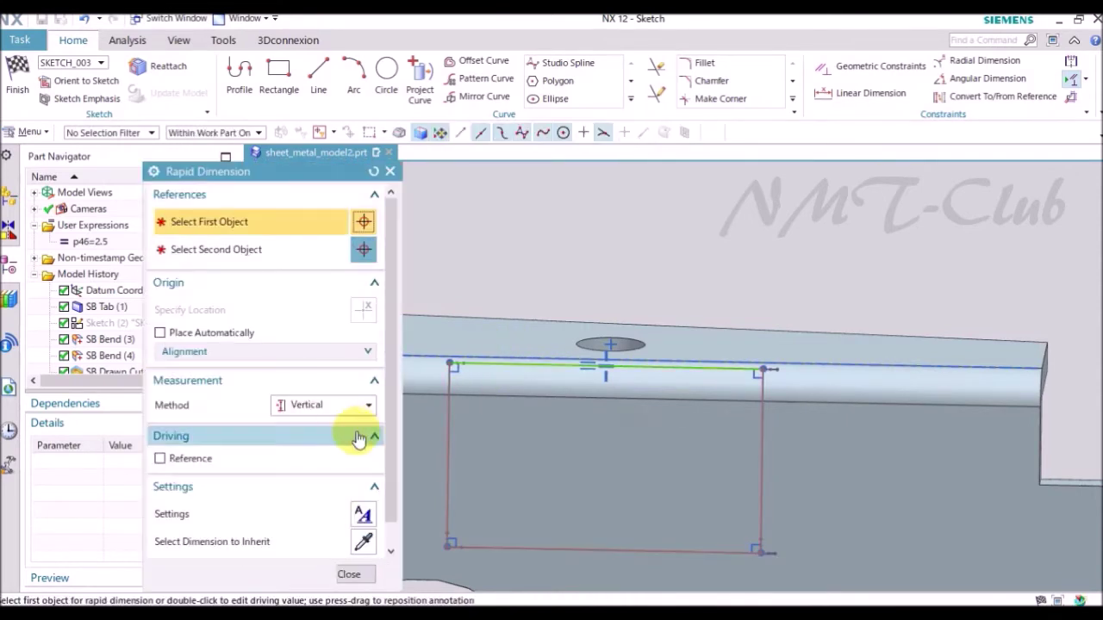
left_click(319, 413)
left_click(315, 441)
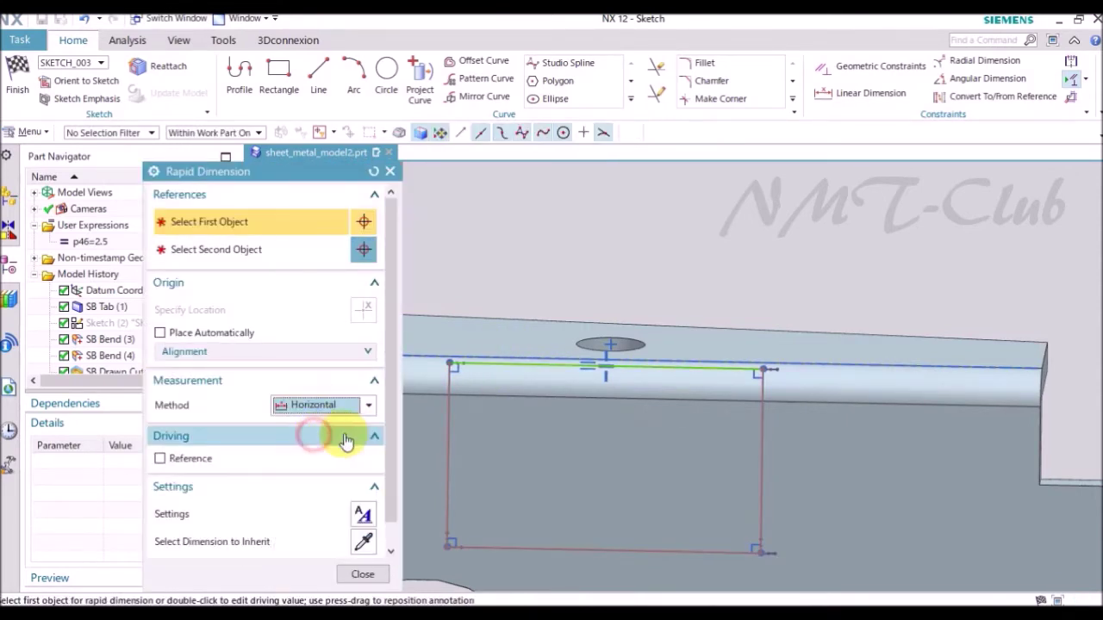
left_click(487, 368)
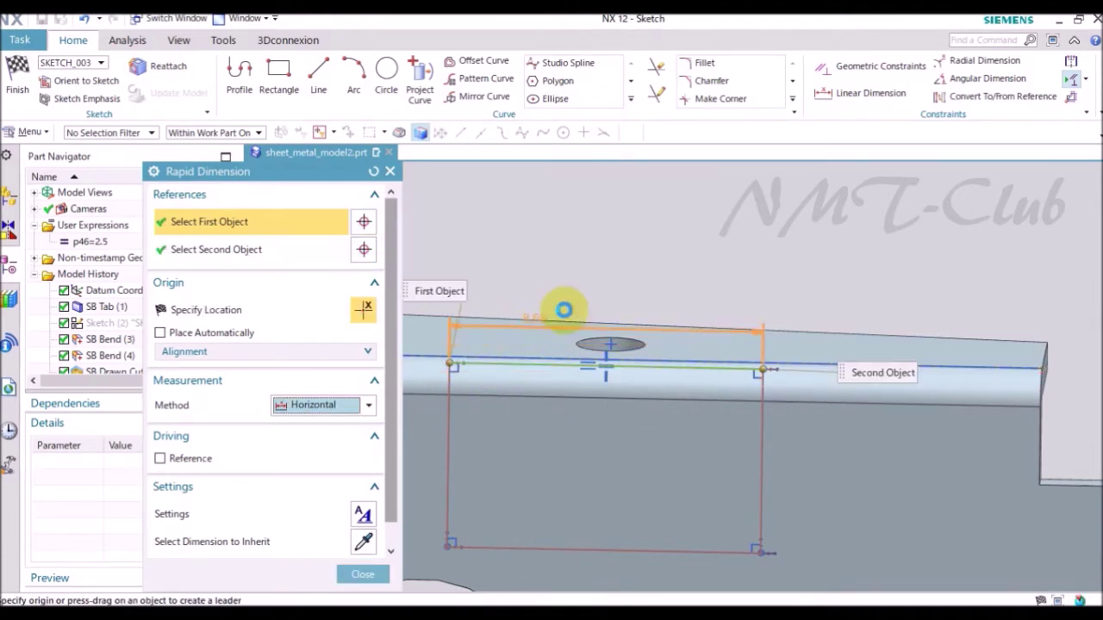
left_click(611, 296)
type("6")
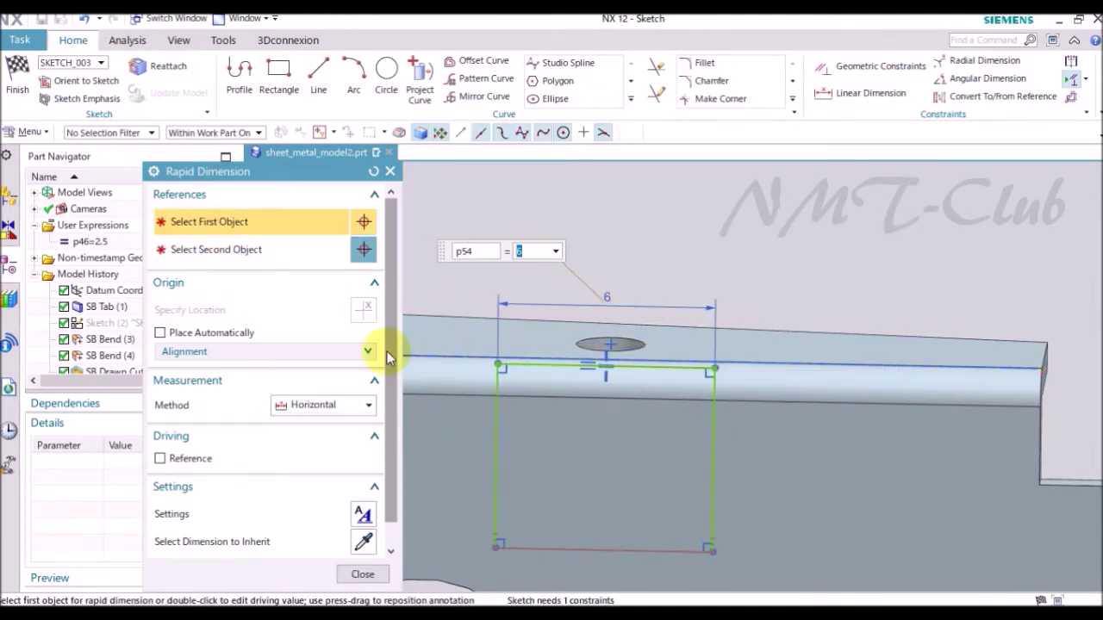
Dimension the left line vertically to a height of 2.3, fully constraining the sketch.
left_click(299, 413)
left_click(299, 456)
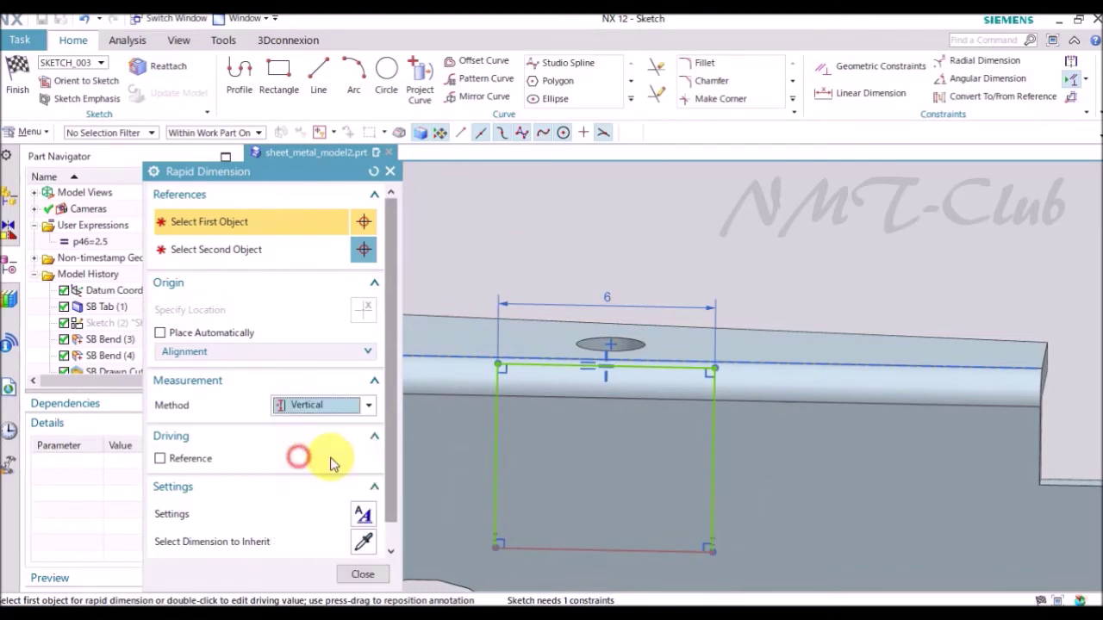
left_click(491, 429)
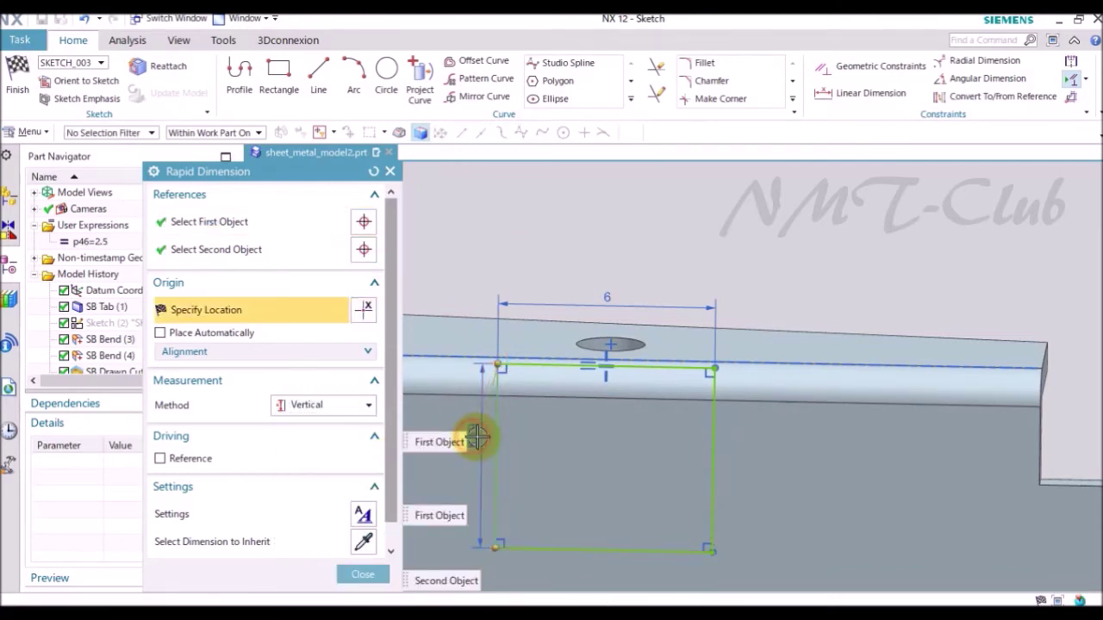
left_click(476, 438)
key("Return")
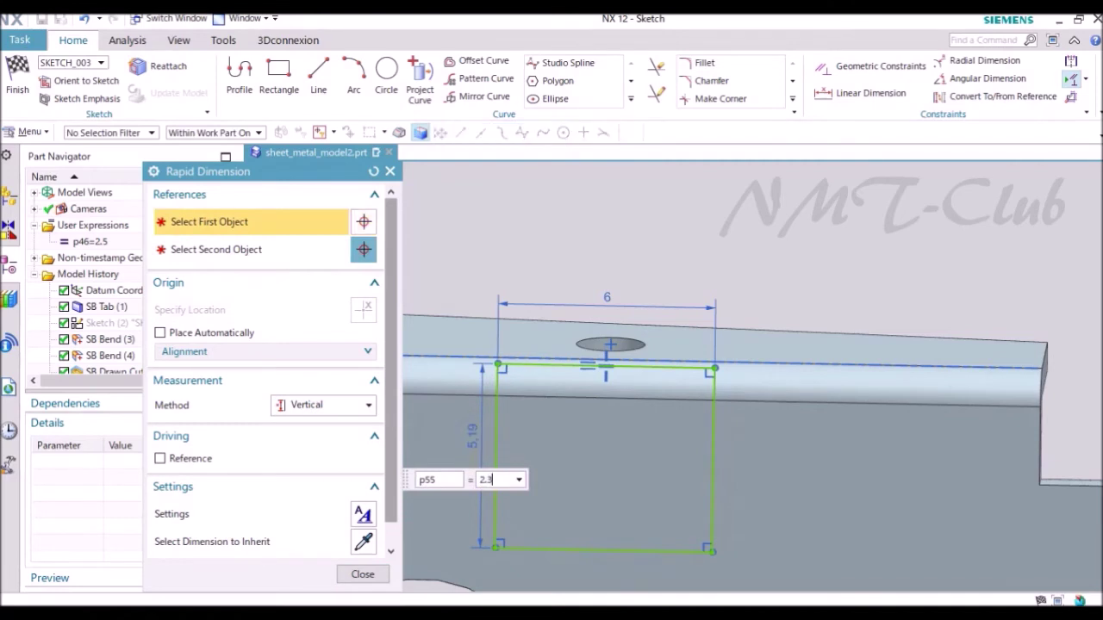
left_click(362, 575)
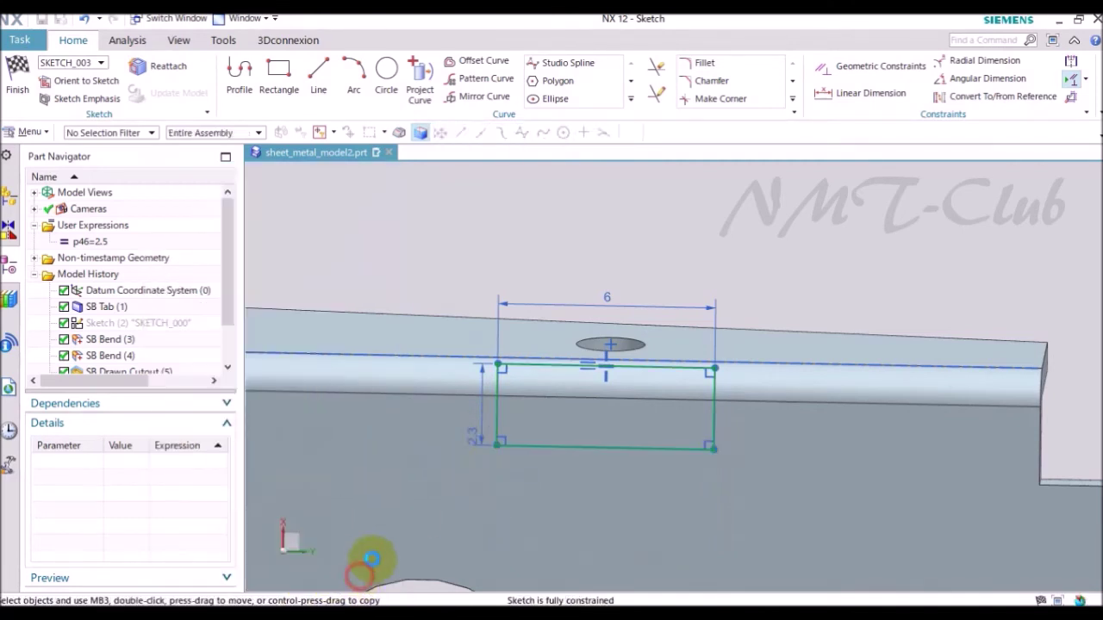
left_click(483, 97)
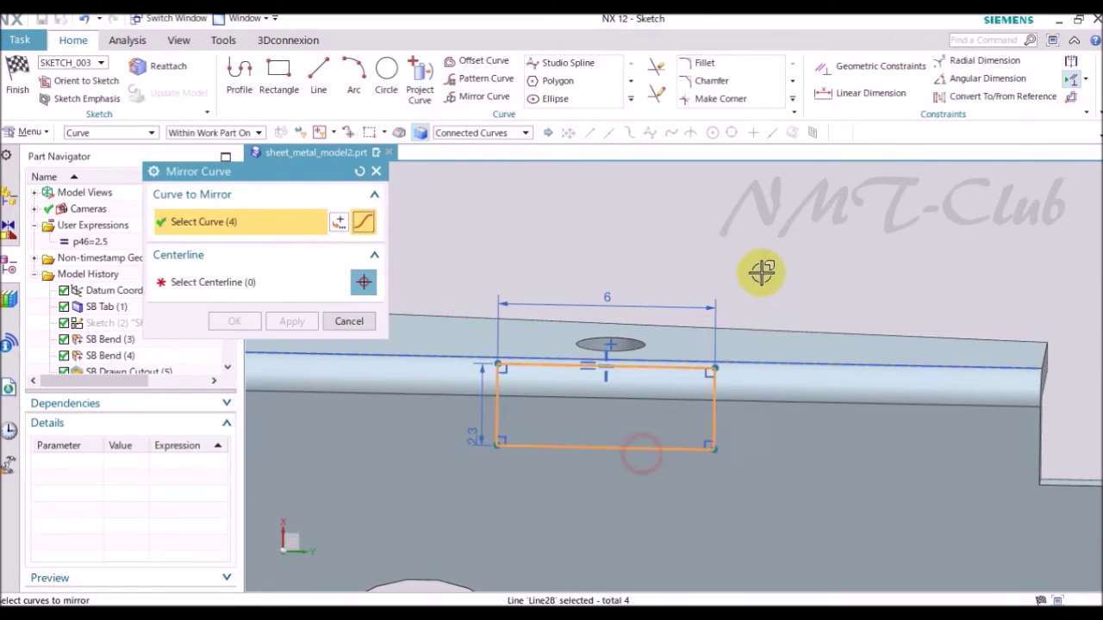
Mirror the 6 × 2.3 rectangle across the plate's centreline and finish the sketch.
scroll(757, 277, "down", 3)
left_click(217, 281)
mouse_move(394, 266)
middle_mouse_down()
mouse_move(562, 326)
mouse_move(537, 345)
mouse_move(441, 338)
mouse_move(490, 360)
mouse_move(376, 345)
middle_mouse_up()
left_click(235, 322)
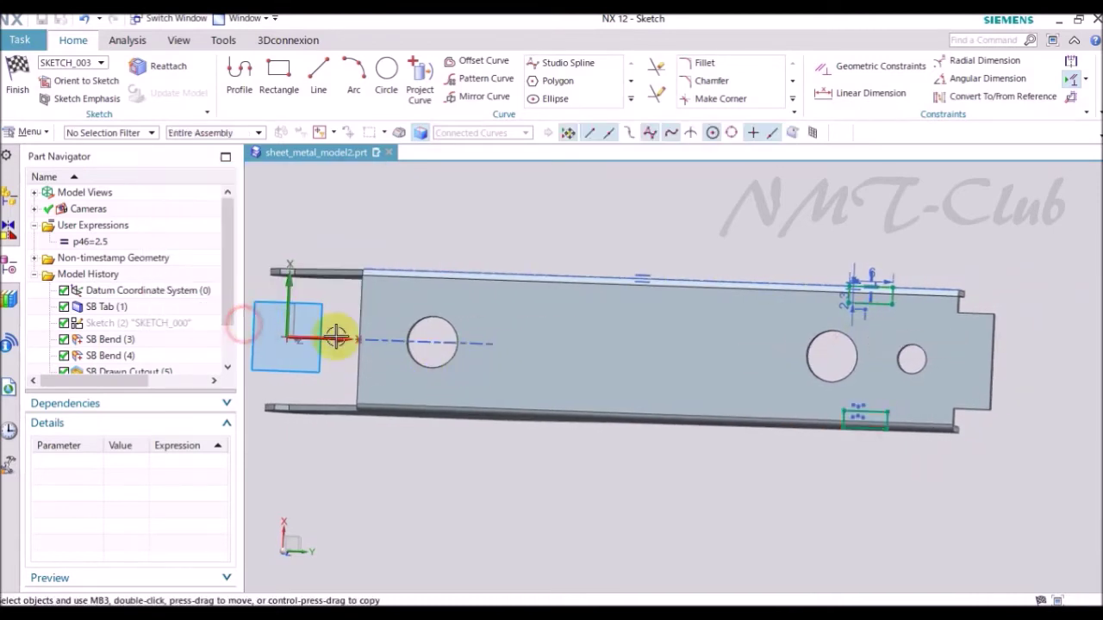
scroll(598, 320, "up", 2)
right_click(621, 229)
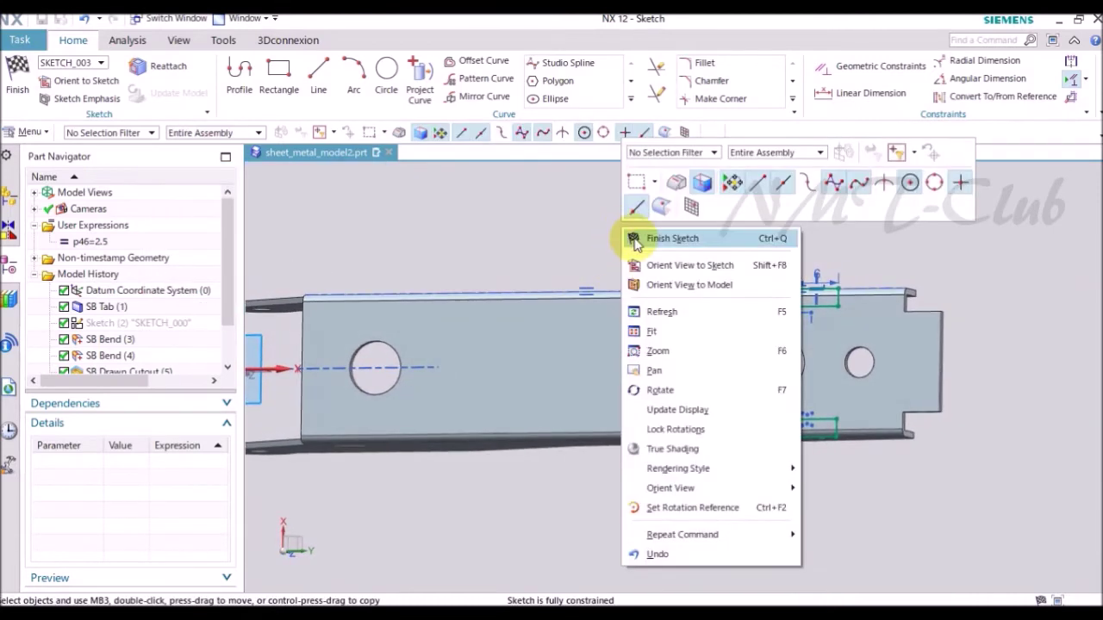
left_click(633, 239)
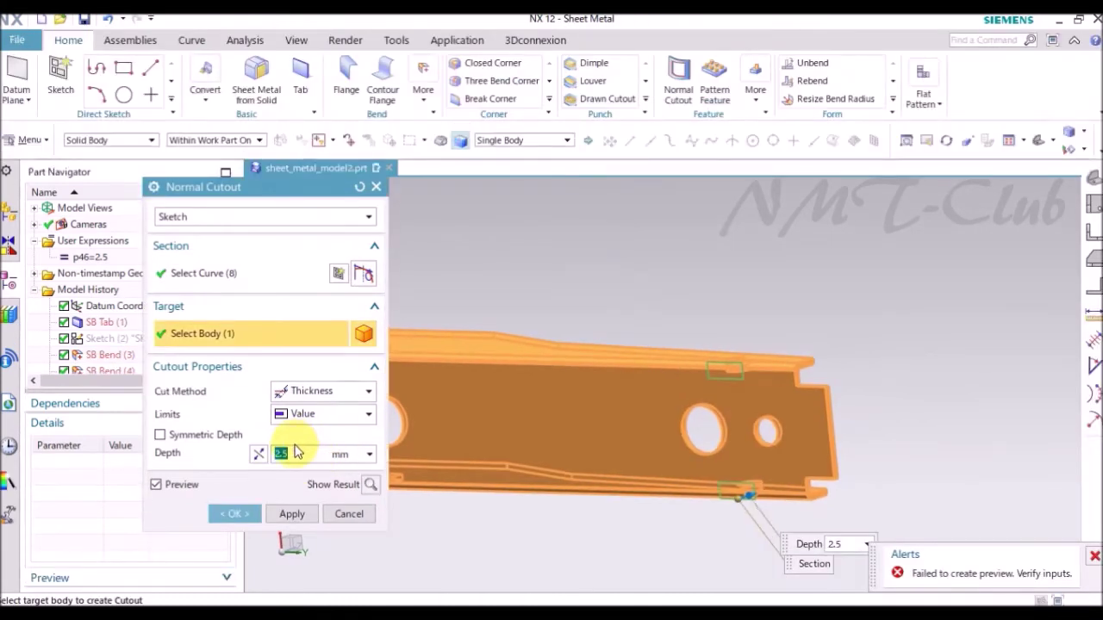
Cut both 6 × 2.3 rectangular openings with a Normal Cutout depth of 1.
type("1")
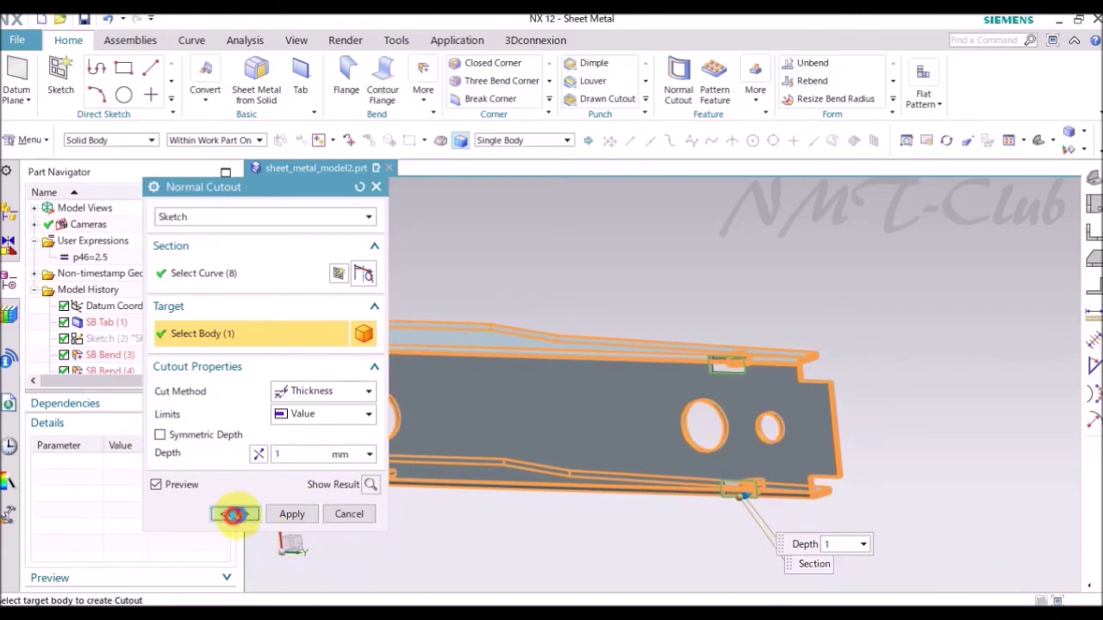
left_click(233, 514)
scroll(564, 485, "up", 2)
scroll(630, 502, "up", 2)
scroll(640, 502, "up", 2)
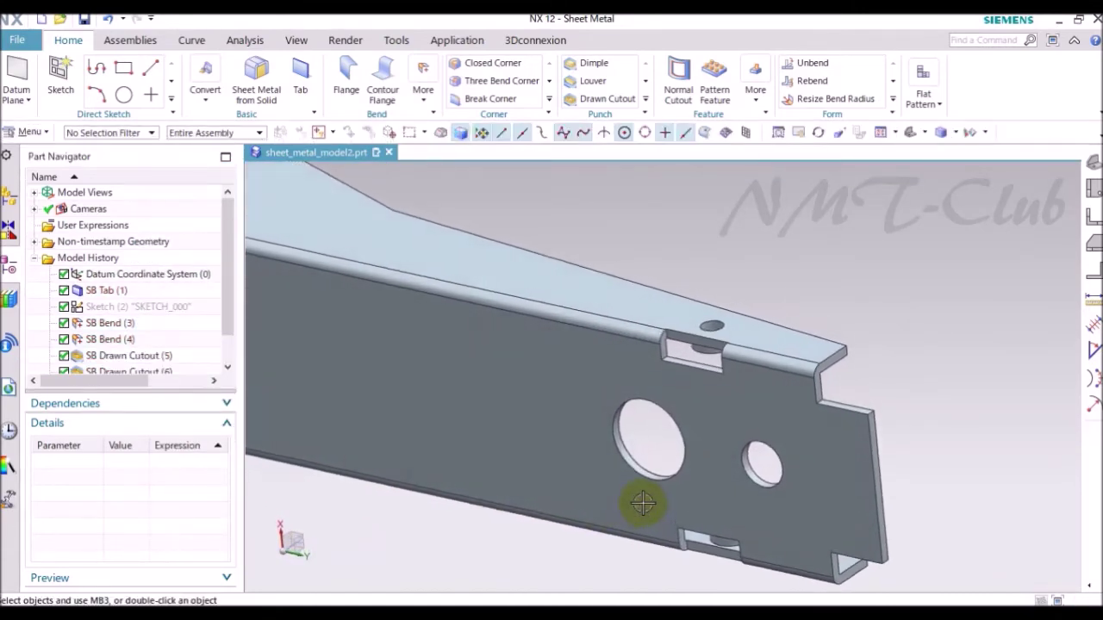
Switch to an isometric view facing the plate and begin another Normal Cutout.
key("End")
mouse_move(648, 505)
middle_mouse_down()
mouse_move(629, 460)
mouse_move(523, 363)
mouse_move(423, 153)
mouse_move(441, 123)
middle_mouse_up()
left_click(678, 82)
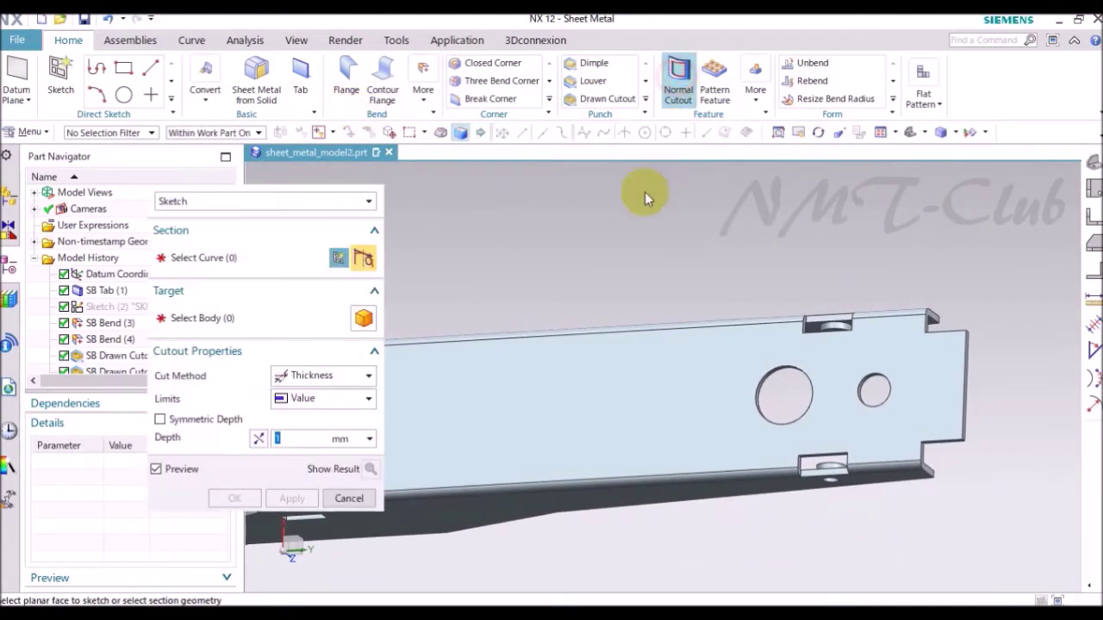
Start a new cutout sketch on the plate face, oriented along the X axis.
left_click(411, 343)
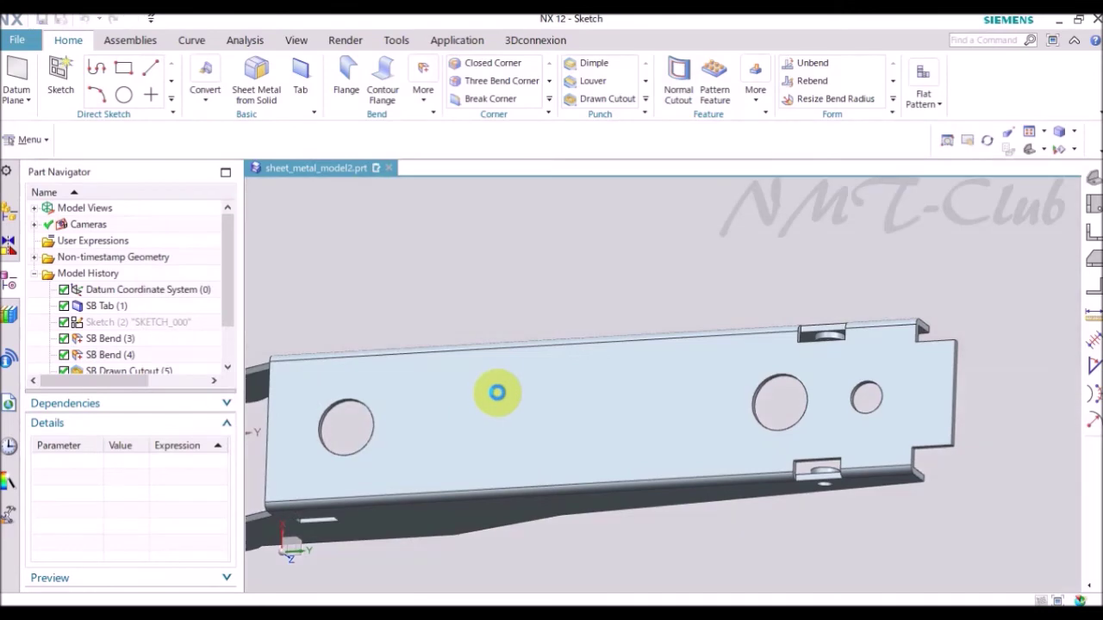
left_click(504, 387)
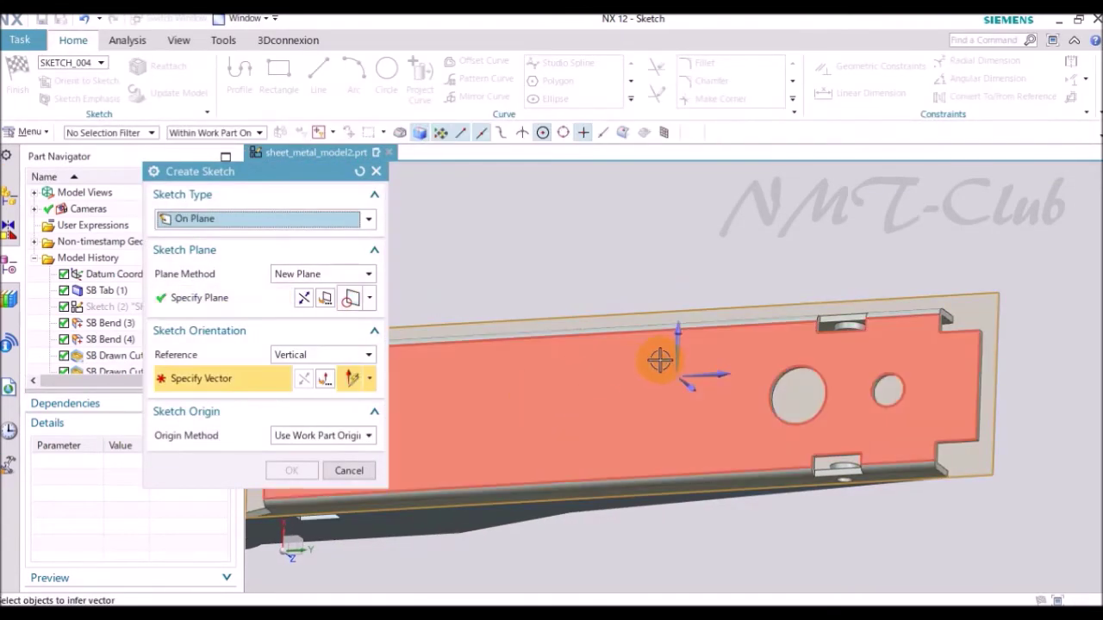
left_click(676, 349)
left_click(293, 471)
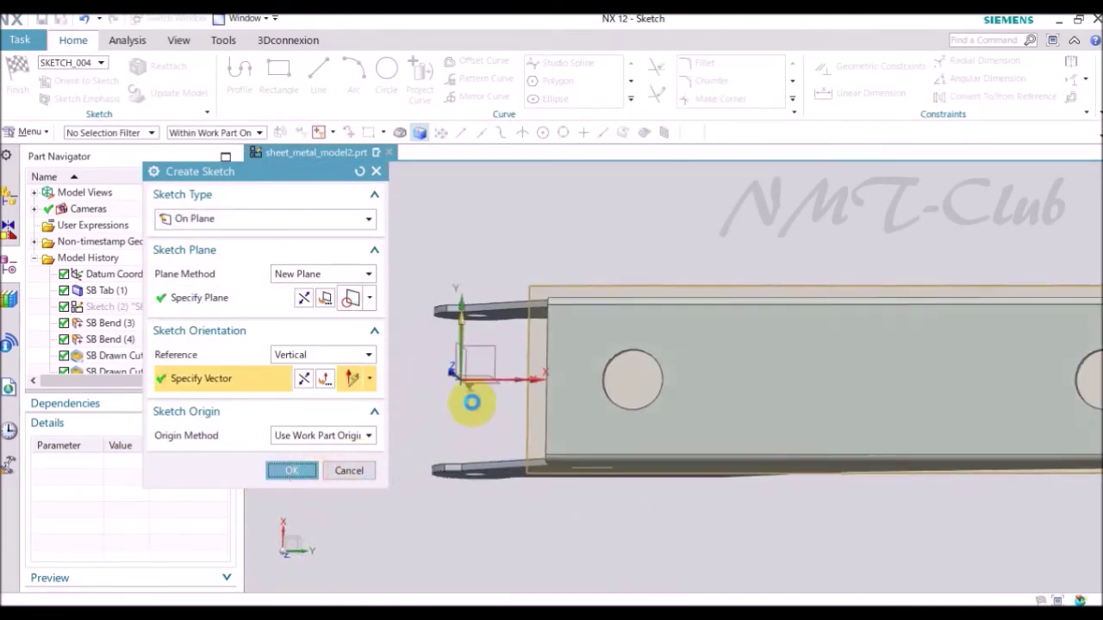
Draw a rectangle straddling the plate's top edge, left of the large hole.
left_click(281, 74)
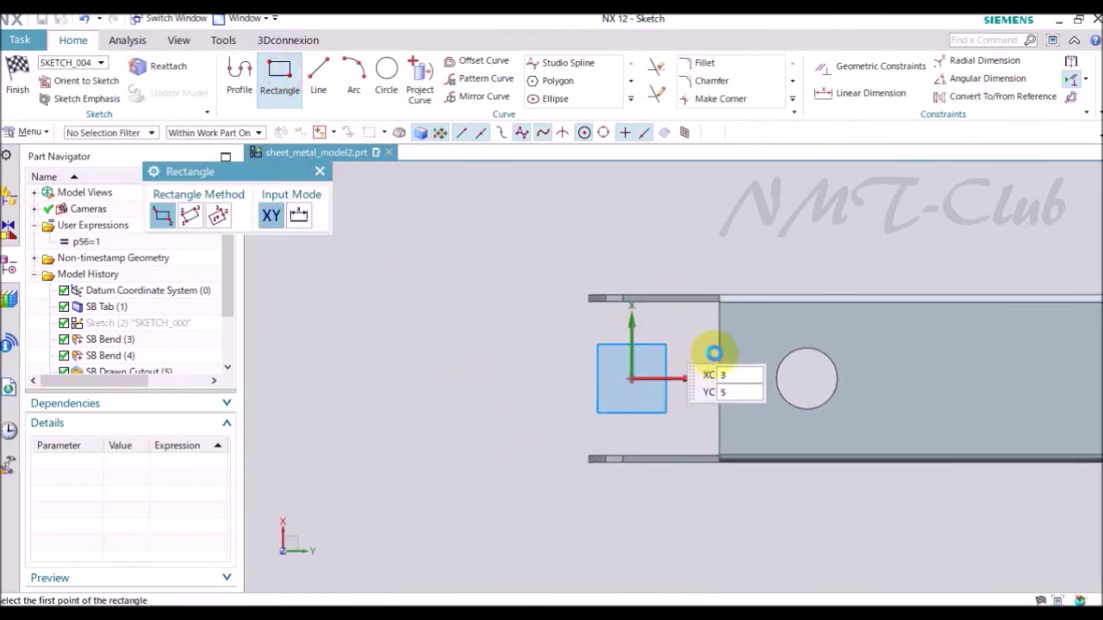
scroll(741, 352, "up", 2)
scroll(699, 327, "up", 2)
scroll(604, 280, "up", 2)
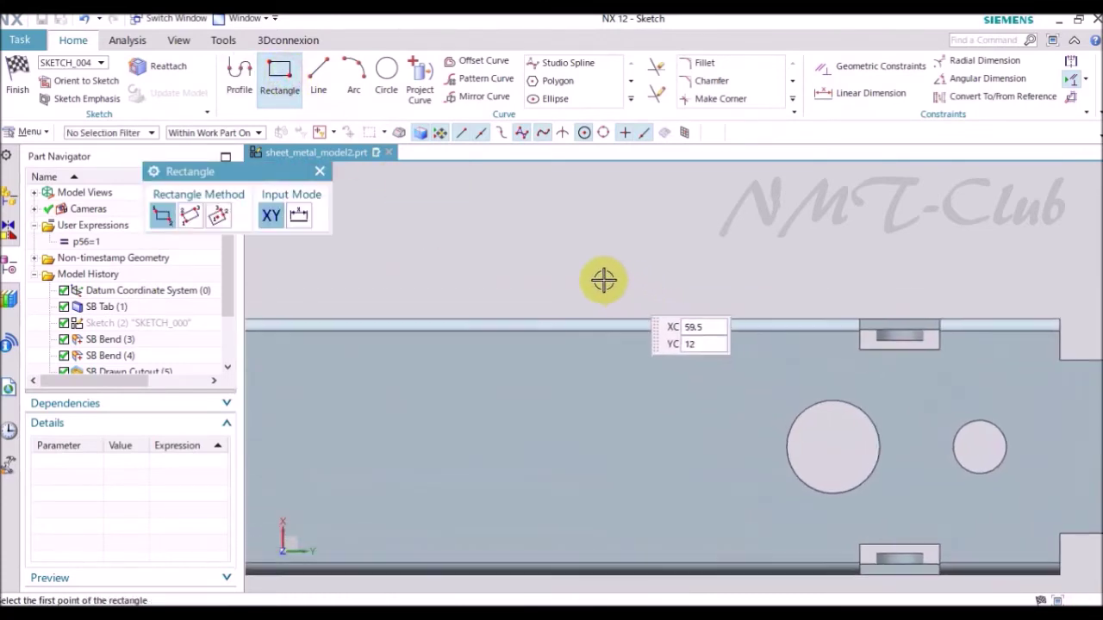
left_click(560, 275)
left_click(745, 332)
key("Escape")
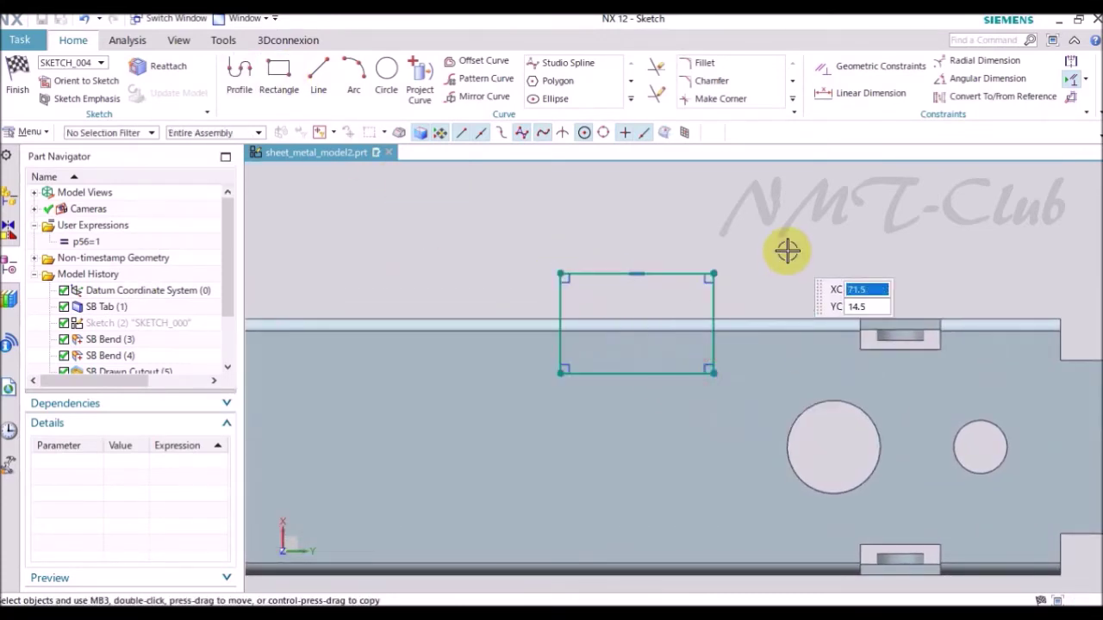
key("c")
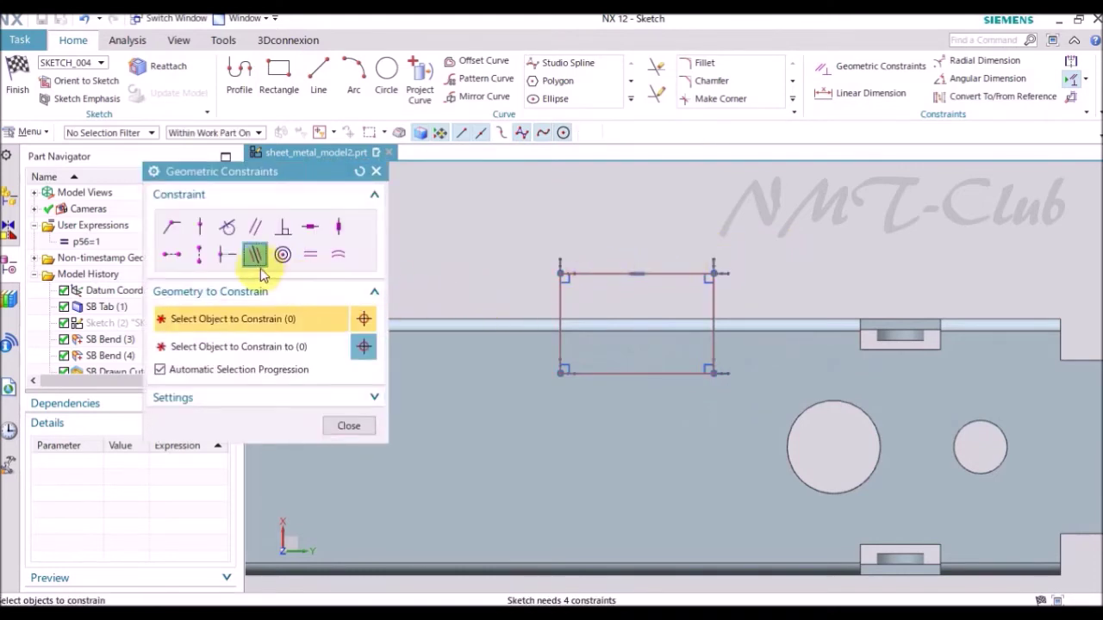
Make the rectangle's top edge collinear with the sheet edge and set its height to 1.2 mm.
left_click(597, 315)
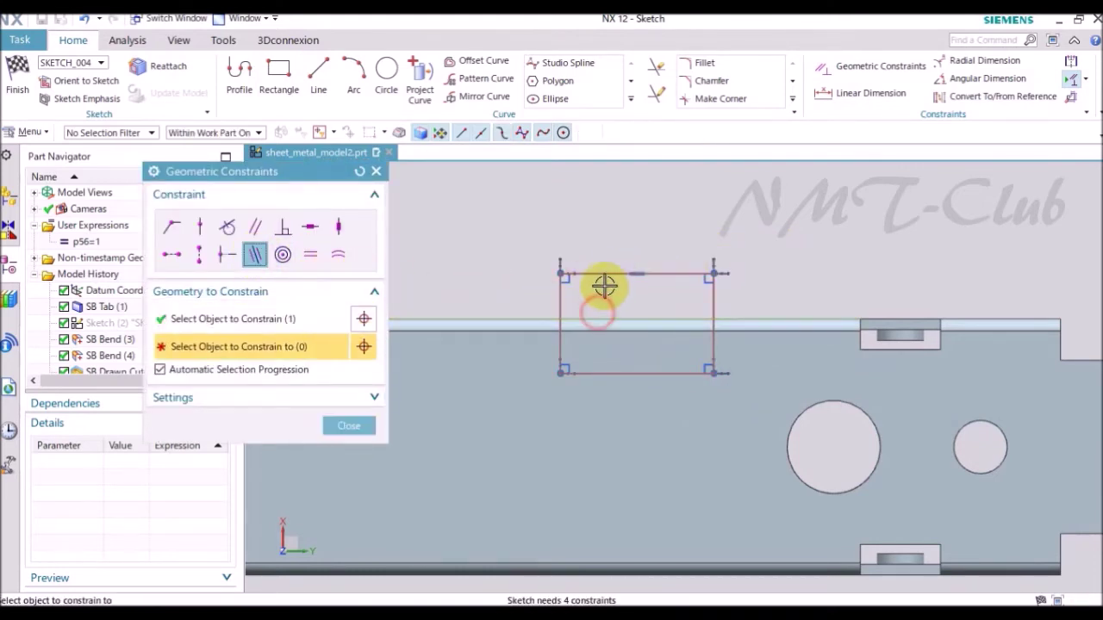
left_click(456, 319)
left_click(351, 426)
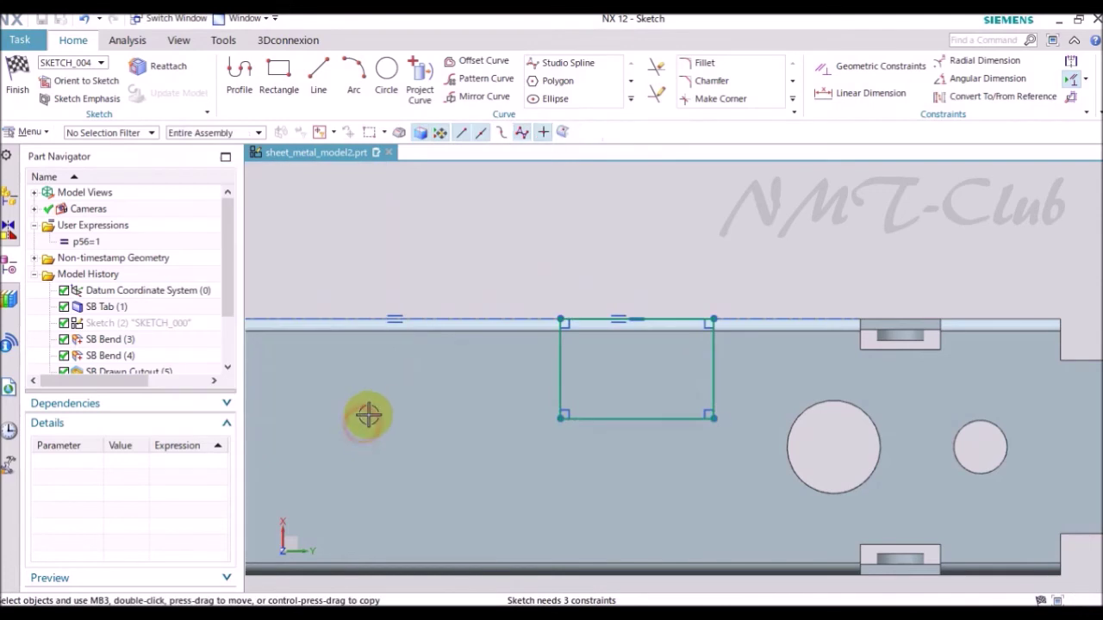
key("d")
left_click(333, 405)
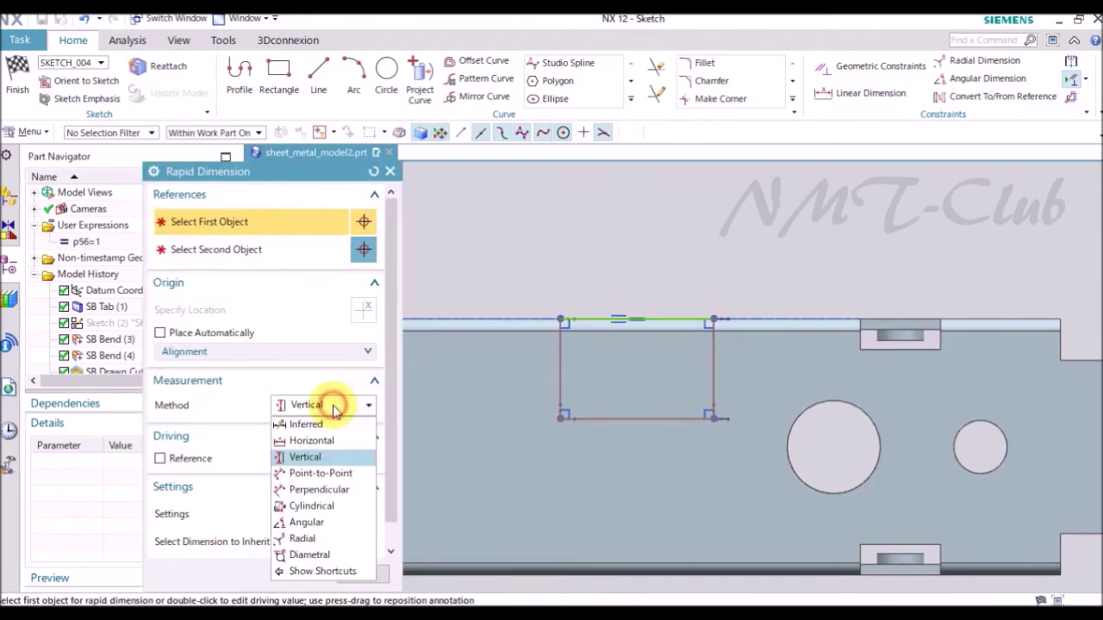
left_click(344, 406)
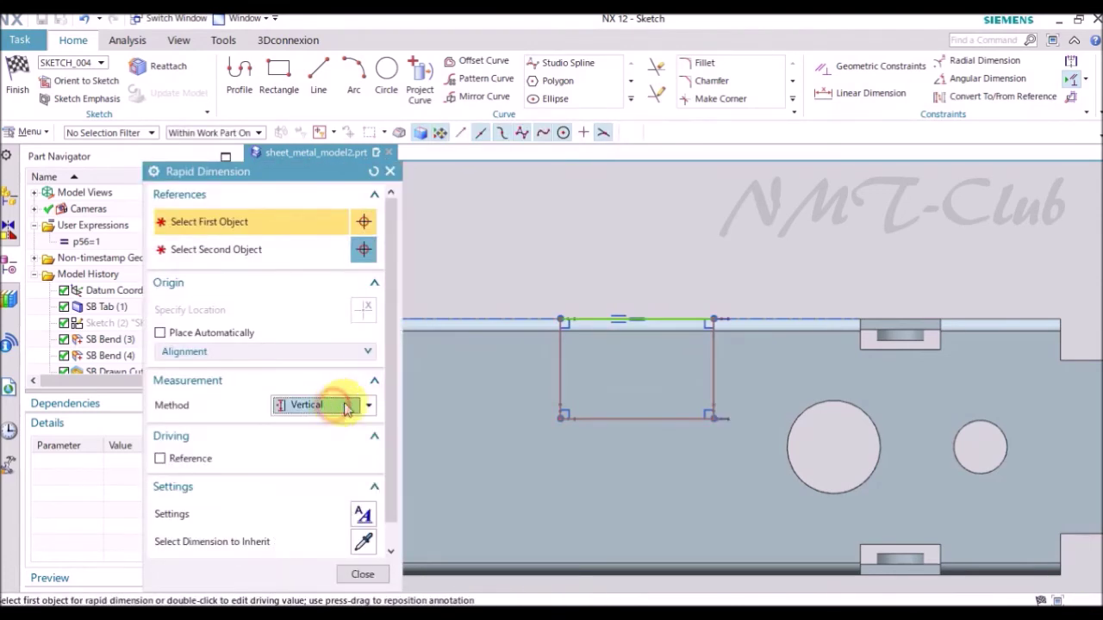
left_click(558, 358)
left_click(540, 365)
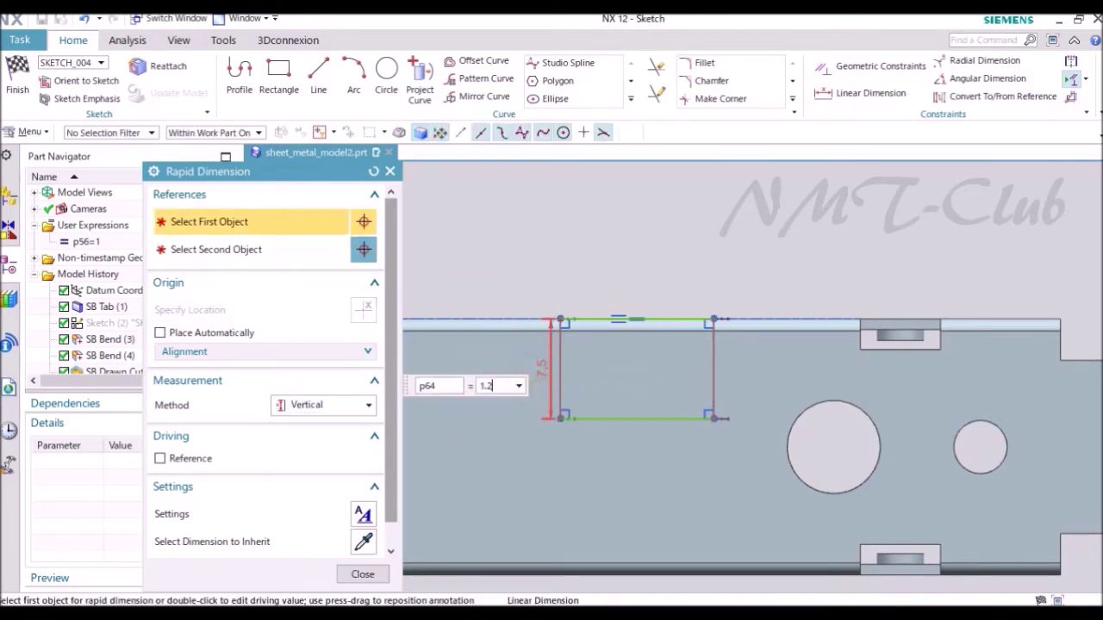
key("Return")
Dimension the slot's width horizontally to 6 mm.
left_click(328, 410)
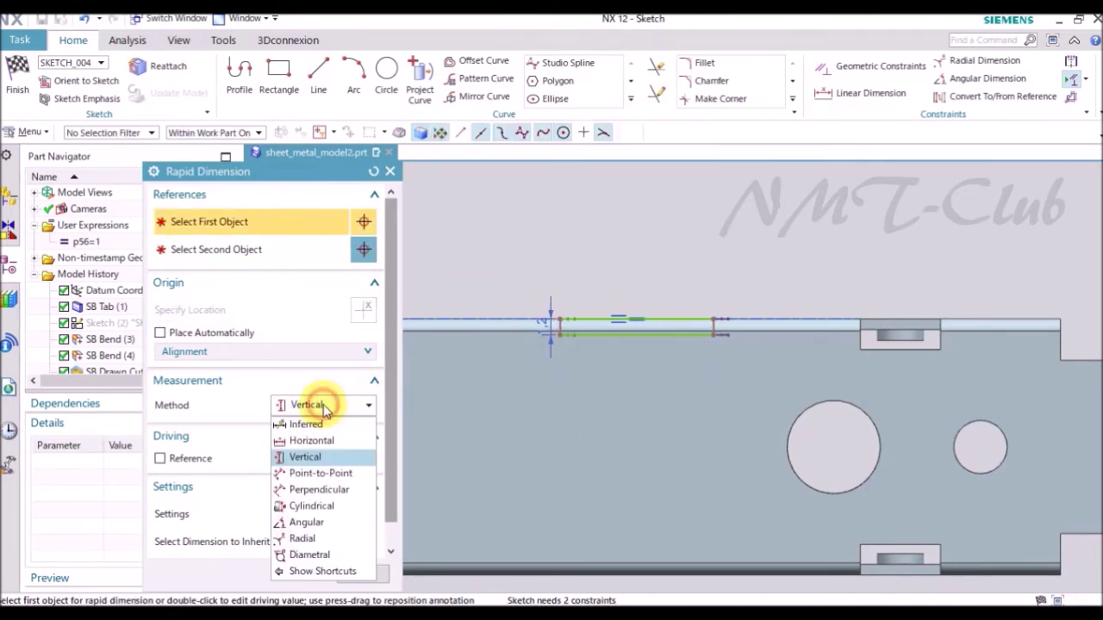
left_click(319, 443)
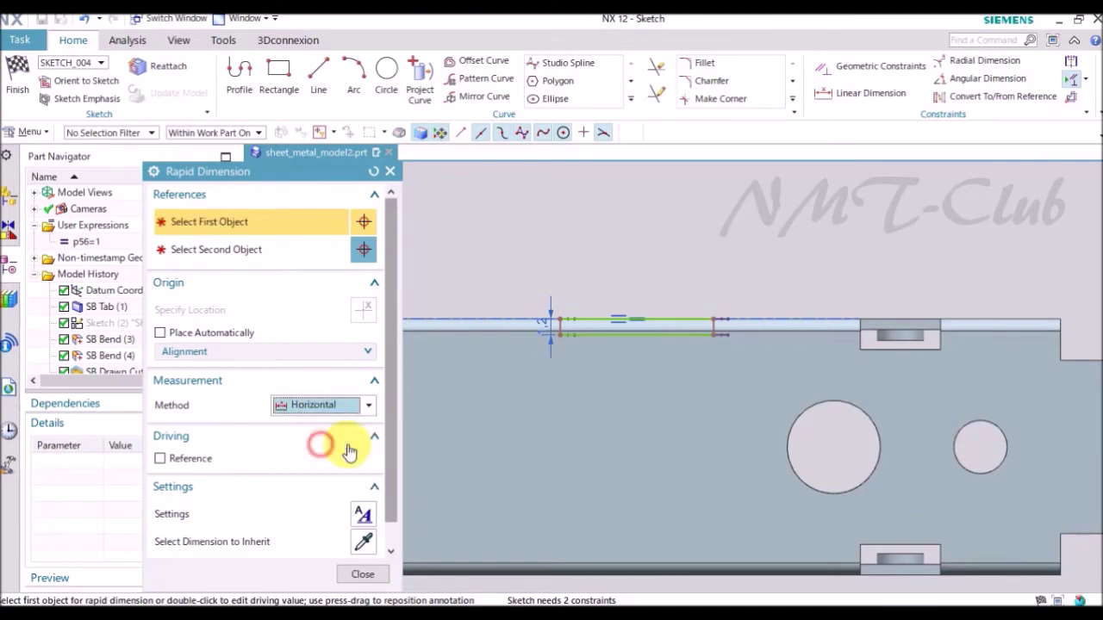
left_click(600, 340)
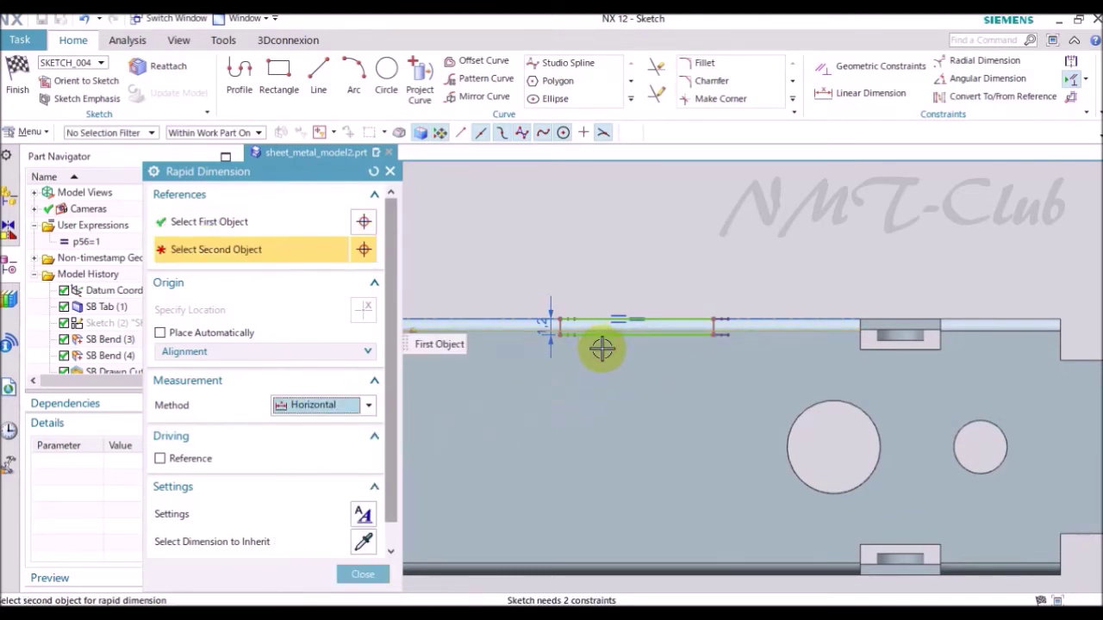
scroll(586, 349, "up", 2)
left_click(252, 228)
left_click(528, 322)
left_click(529, 322)
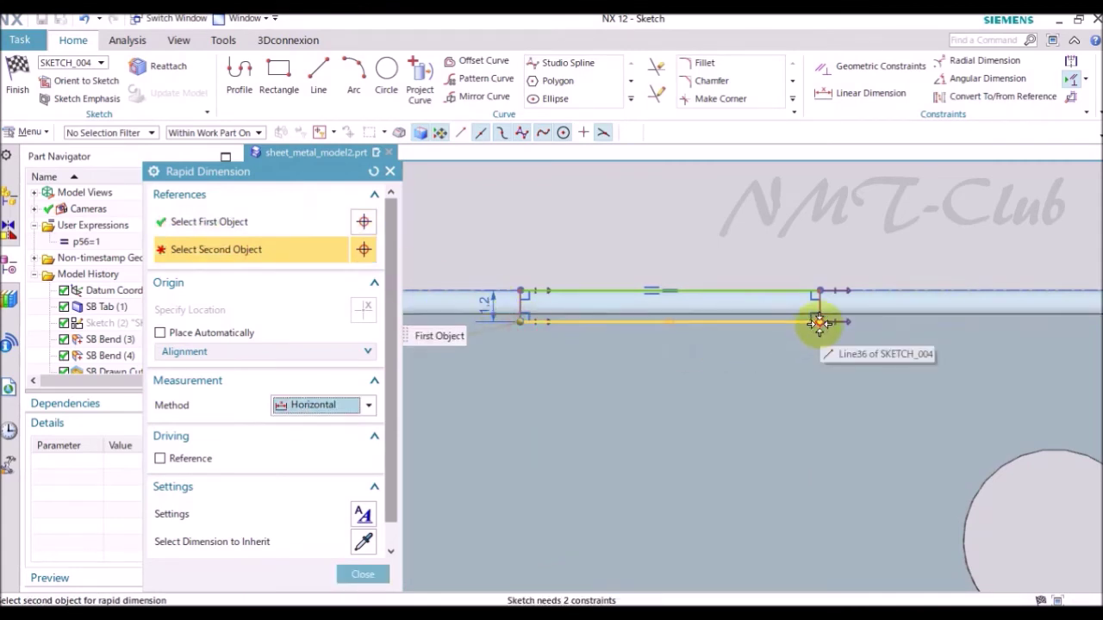
left_click(818, 324)
left_click(750, 365)
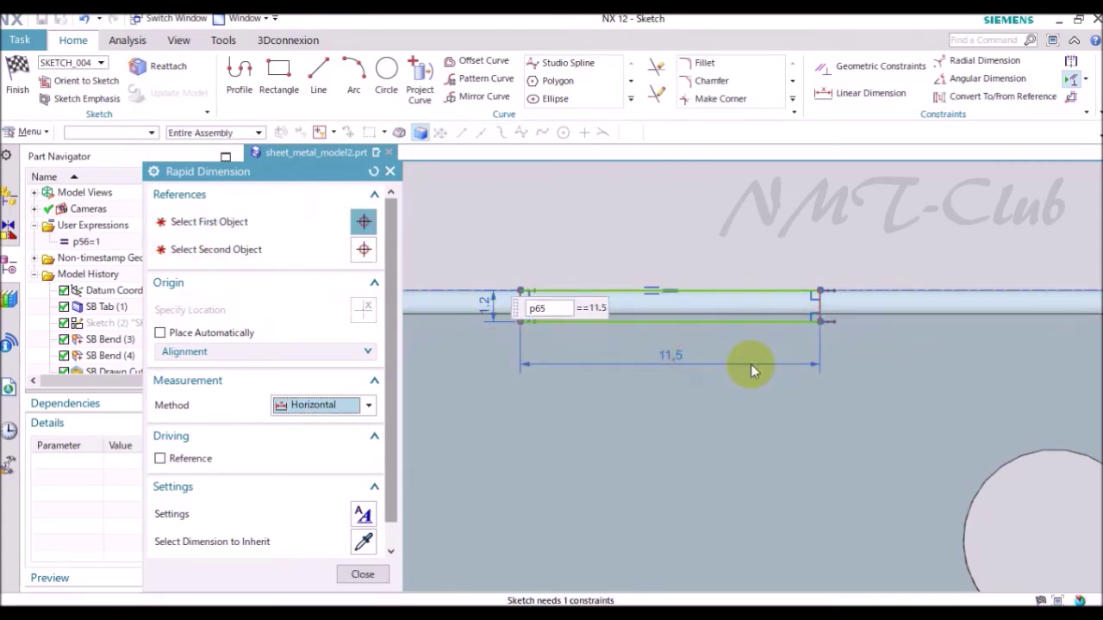
type("6")
key("Return")
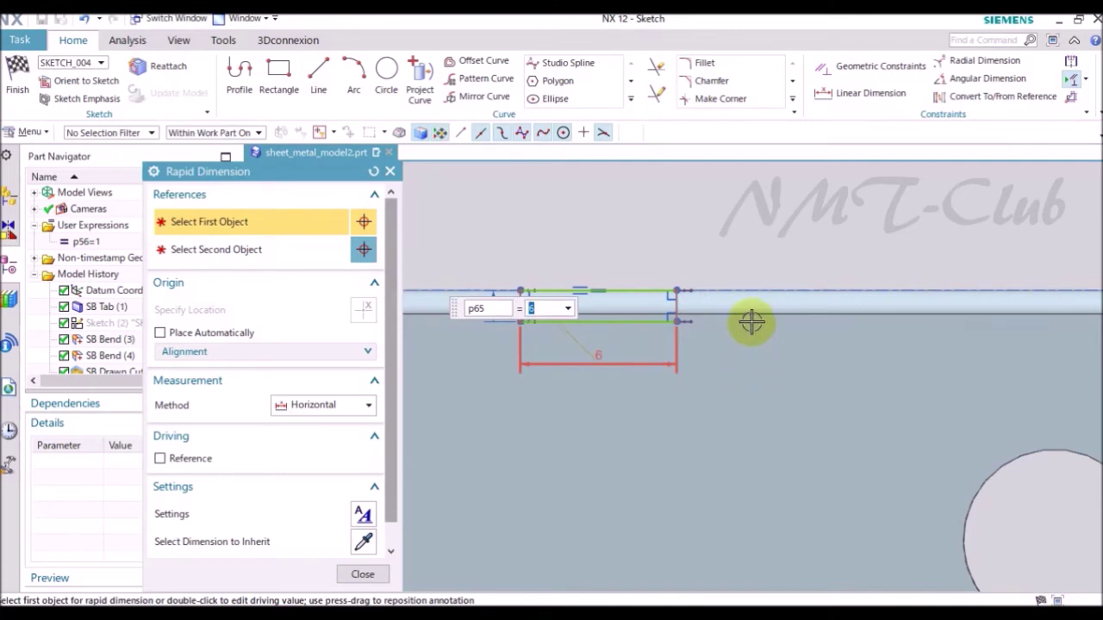
Set the distance from the slot to the notch edge to 7 mm.
left_click(672, 287)
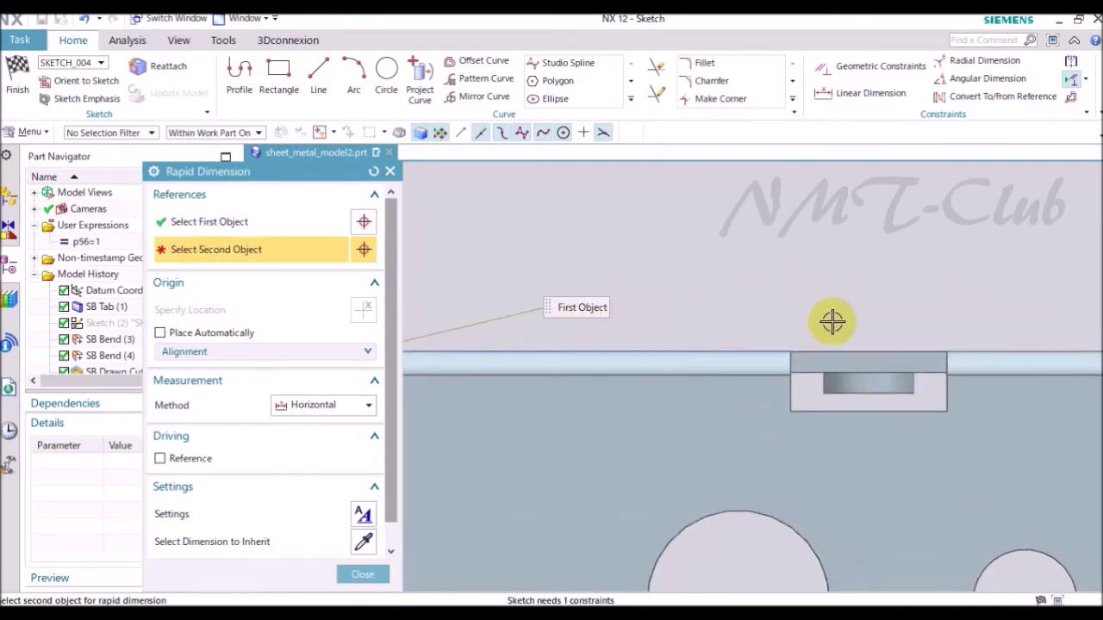
left_click(787, 349)
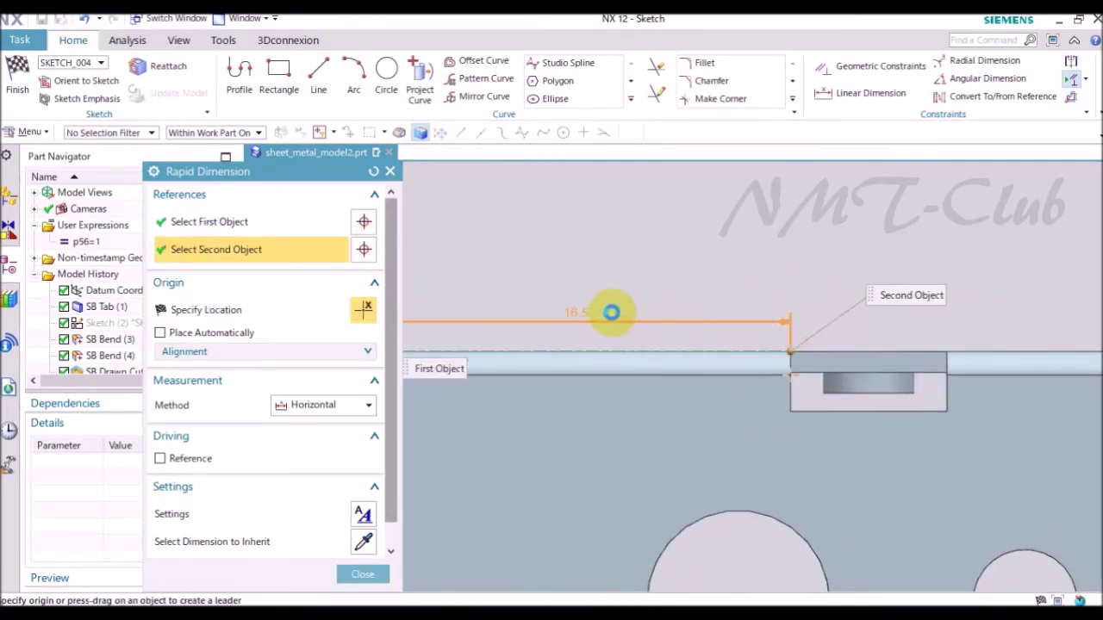
left_click(701, 302)
type("7")
key("Return")
scroll(702, 302, "down", 2)
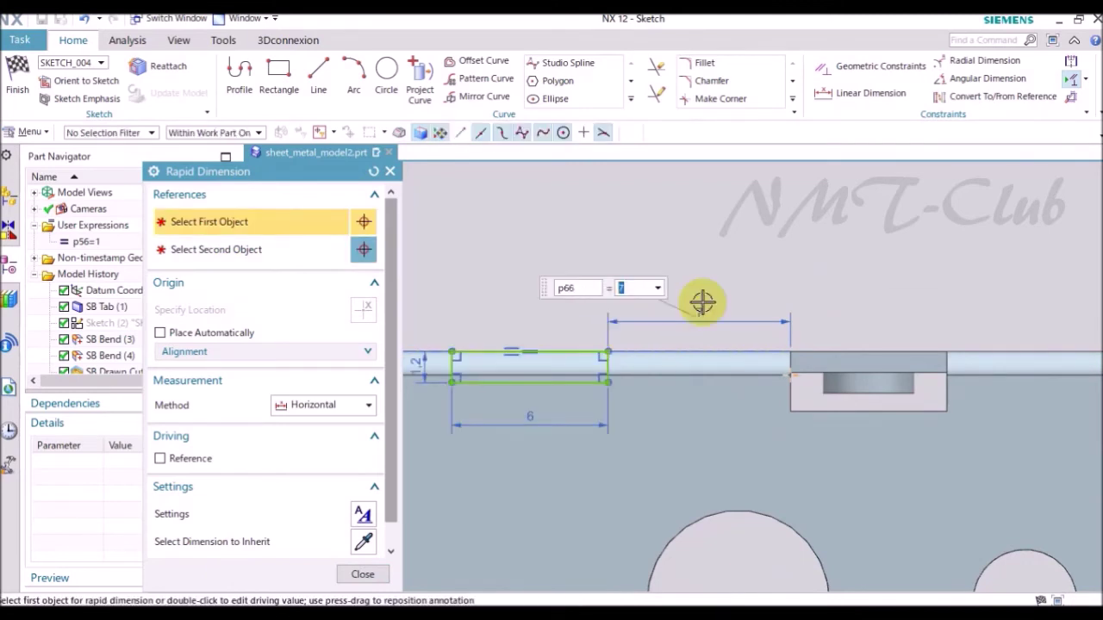
scroll(702, 302, "down", 2)
scroll(534, 422, "down", 2)
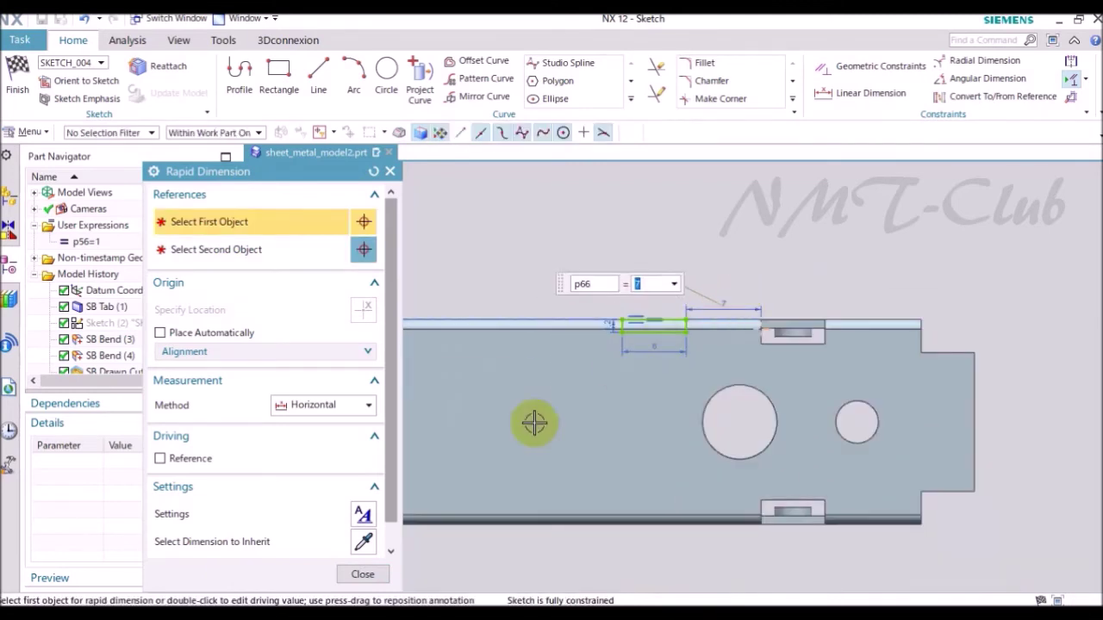
left_click(363, 575)
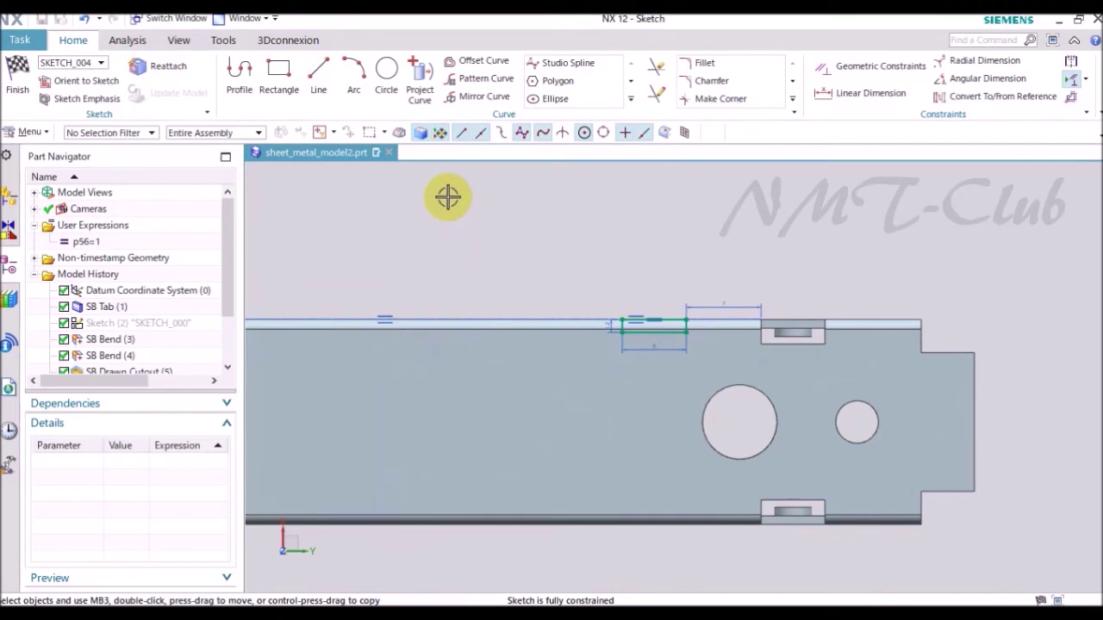
Mirror the slot rectangle about the horizontal axis to the opposite edge.
left_click(483, 97)
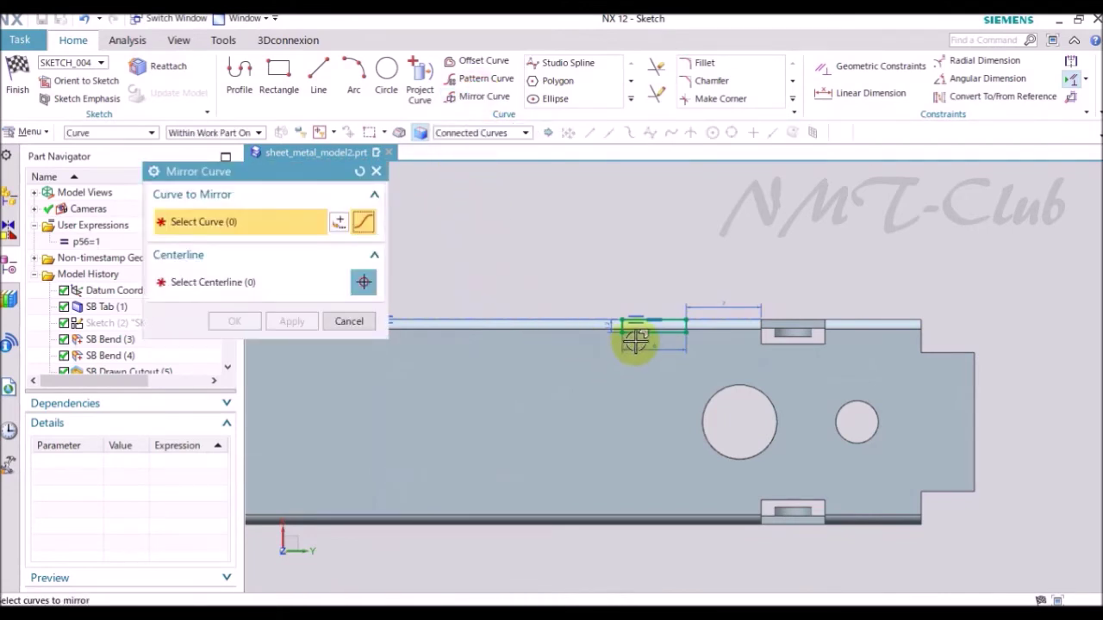
scroll(820, 334, "down", 2)
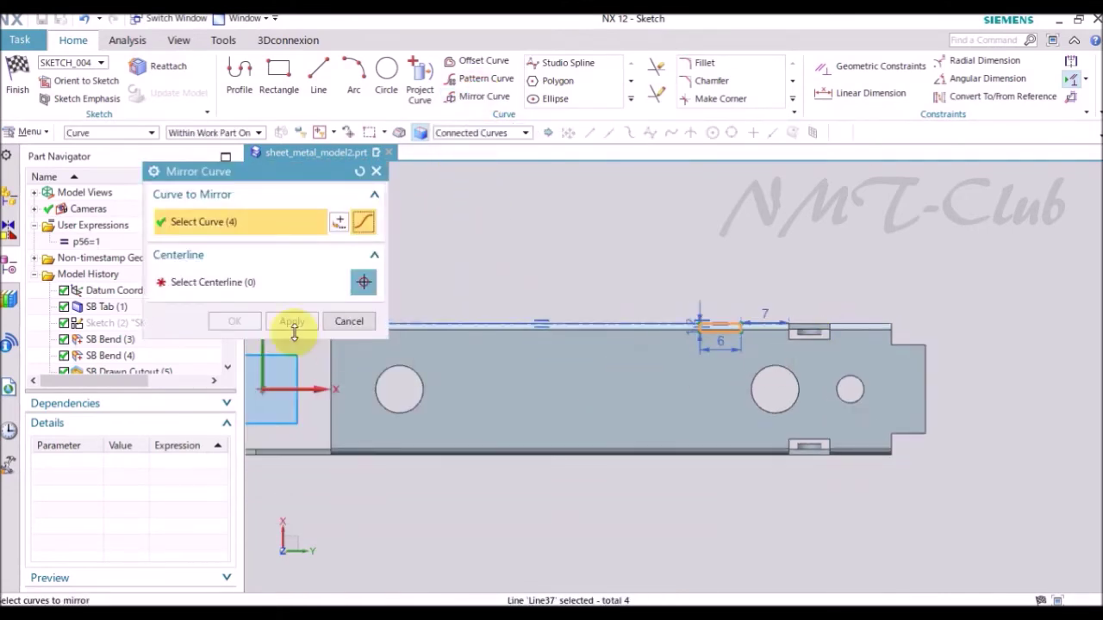
left_click(197, 284)
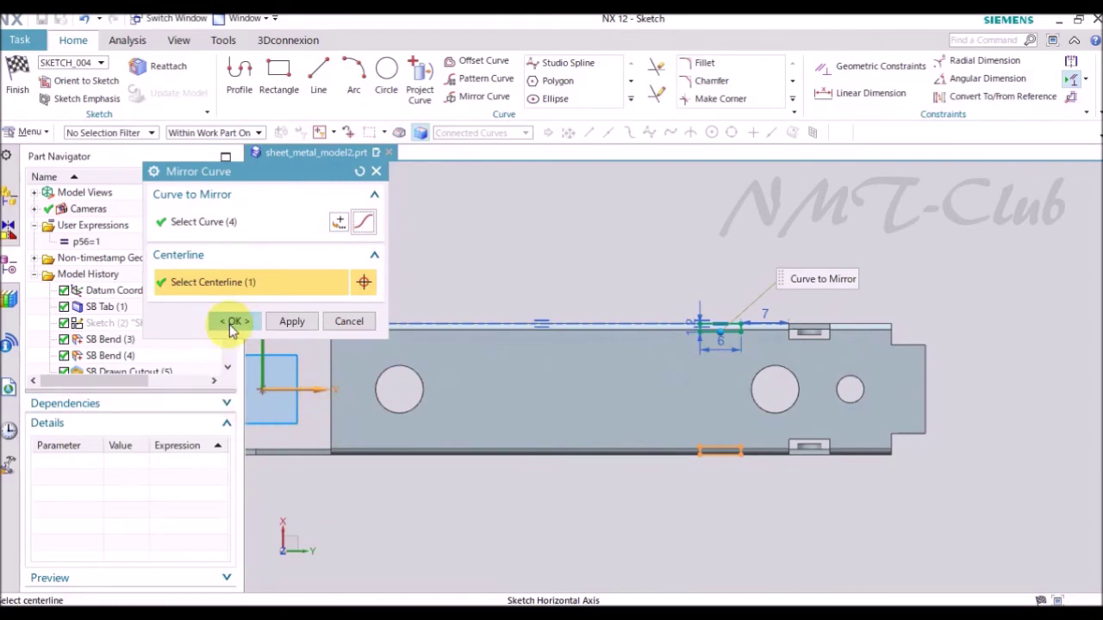
left_click(233, 324)
right_click(589, 248)
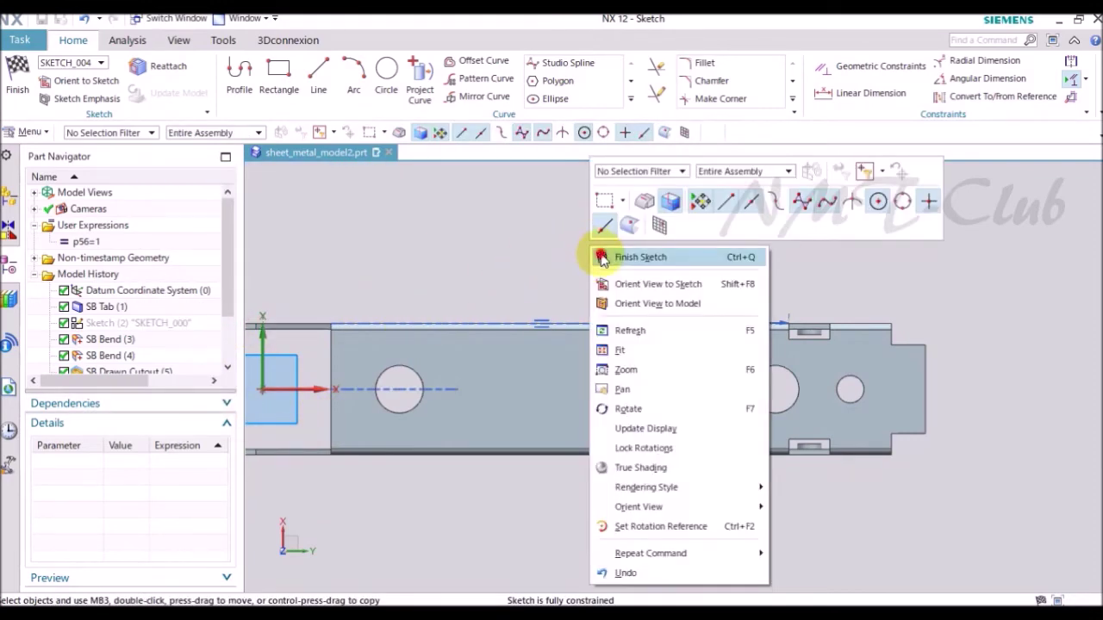
Finish the slot sketch and cut it 2.5 mm deep into the side walls.
left_click(601, 259)
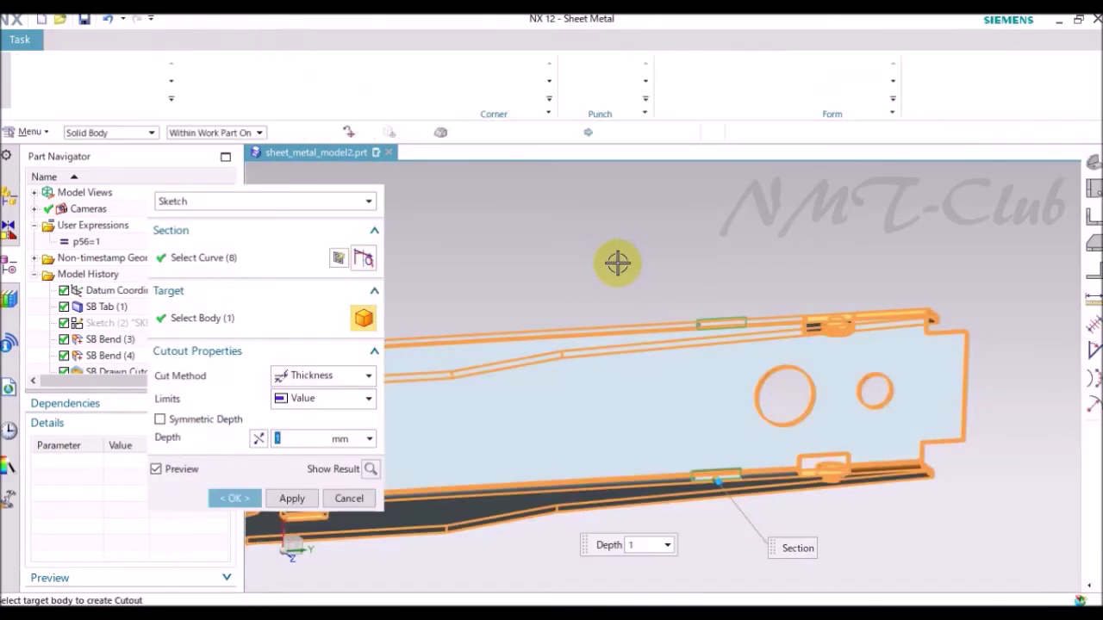
middle_click_drag(576, 295, 664, 419)
scroll(631, 449, "up", 3)
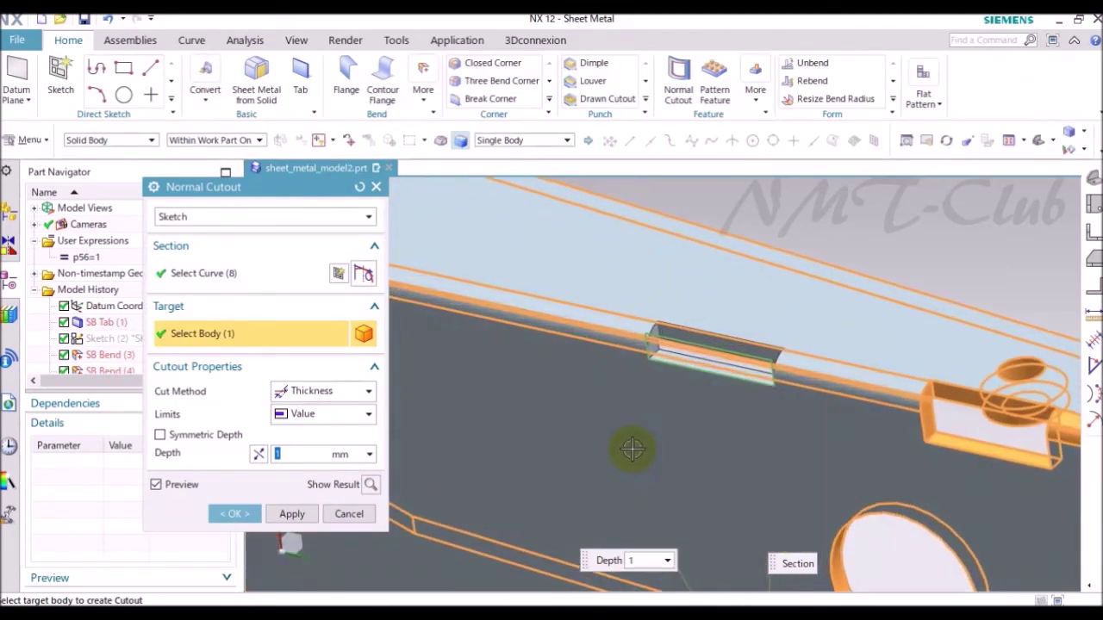
left_click(296, 454)
type("2.5")
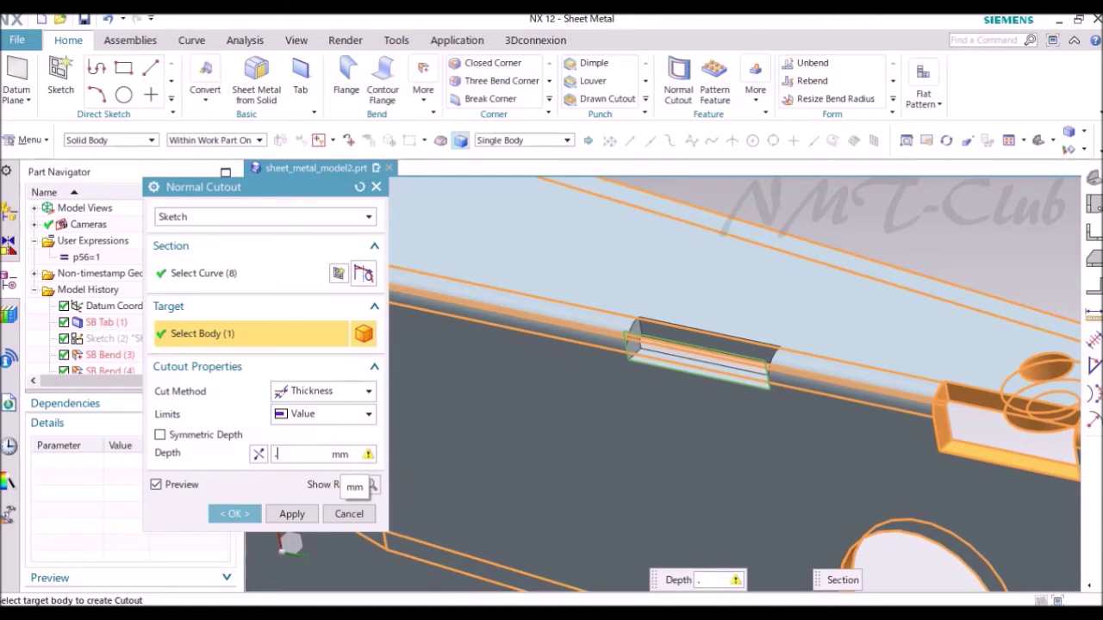
key("Return")
left_click(236, 514)
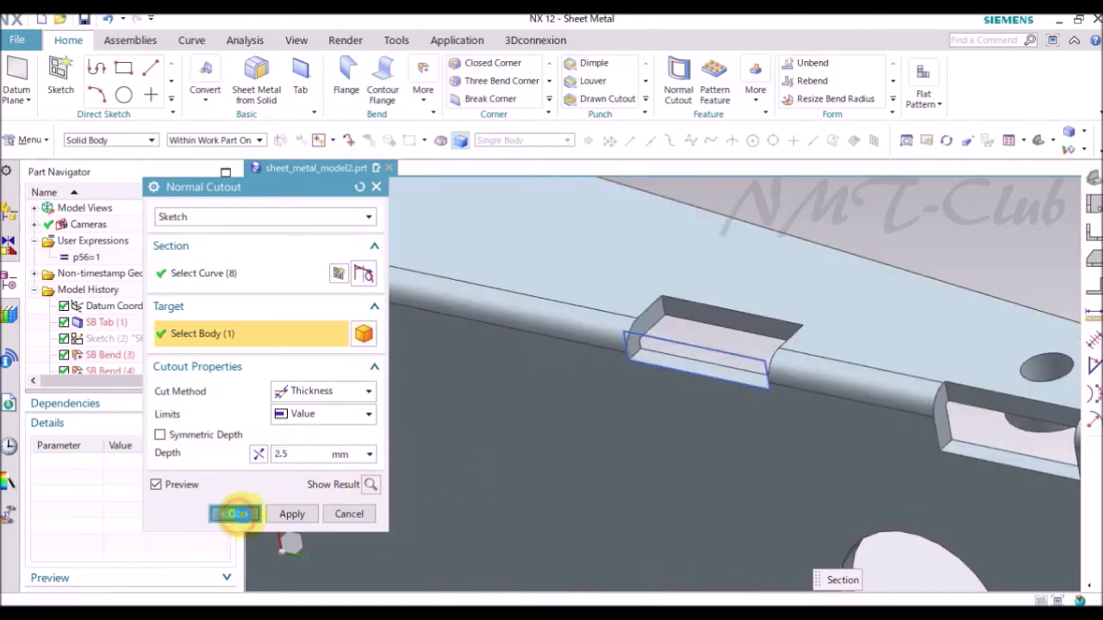
mouse_move(460, 436)
middle_mouse_down()
mouse_move(506, 373)
mouse_move(584, 188)
middle_mouse_up()
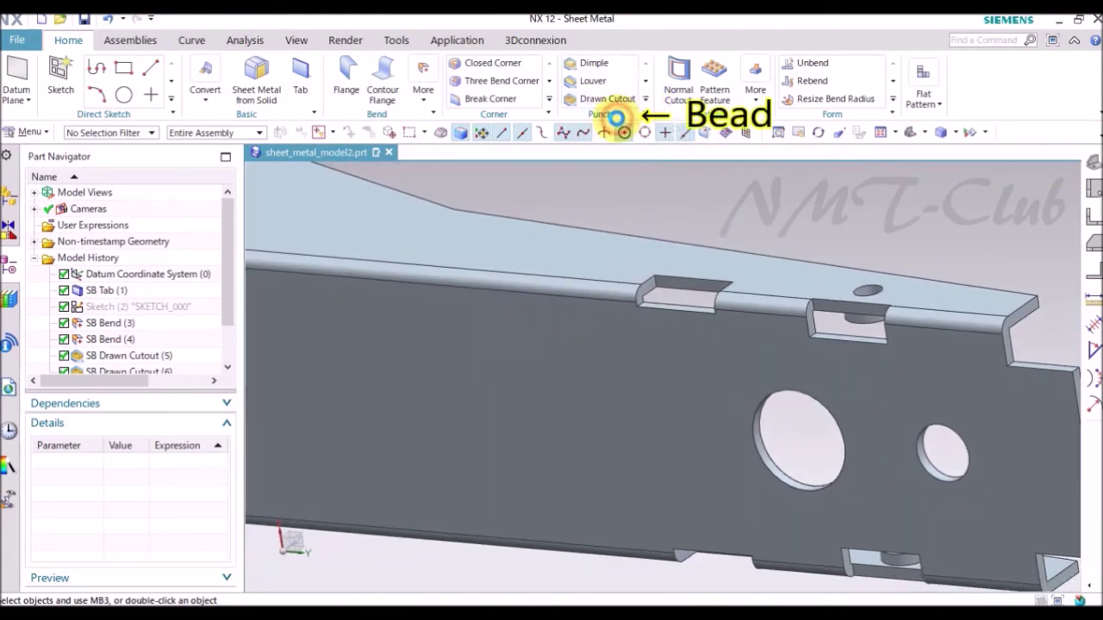
Start a Bead feature with a new path sketch on the sheet's face.
left_click(617, 118)
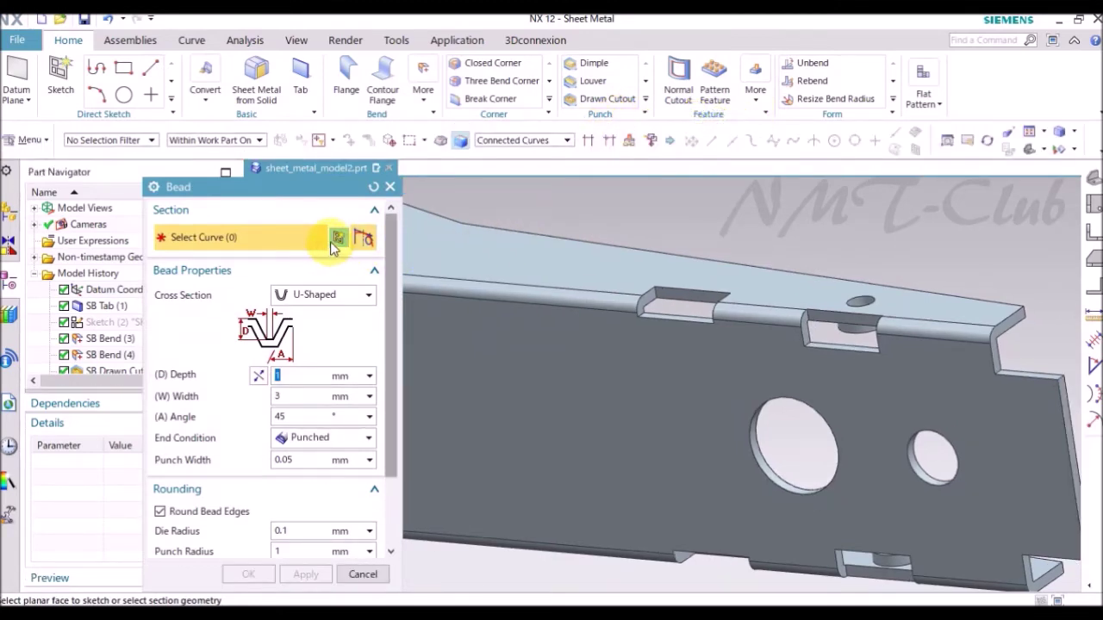
left_click(337, 240)
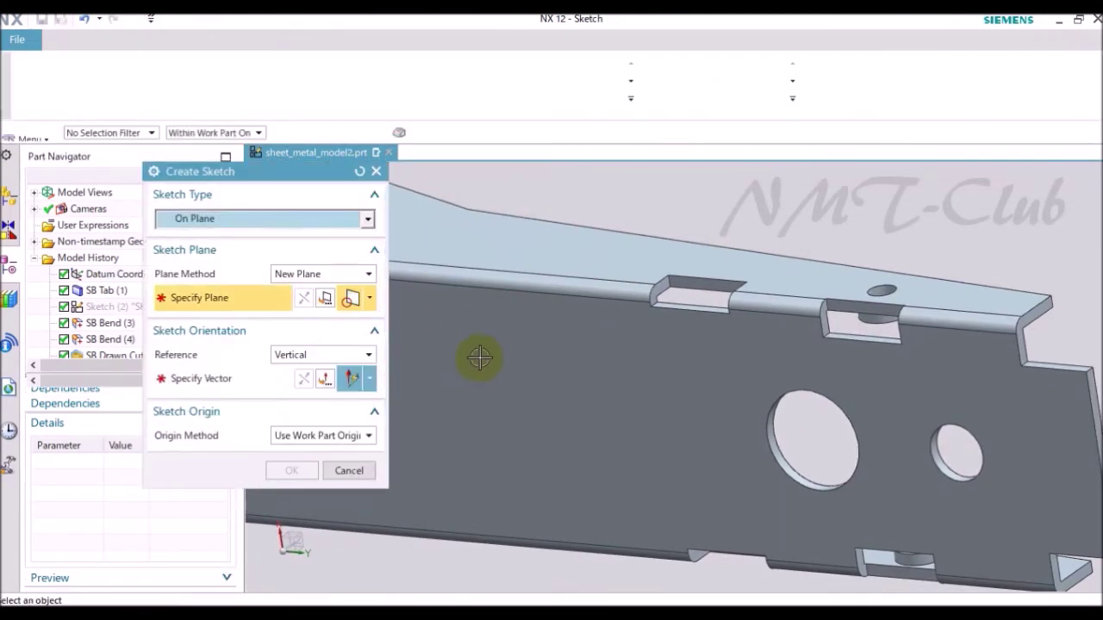
left_click(480, 352)
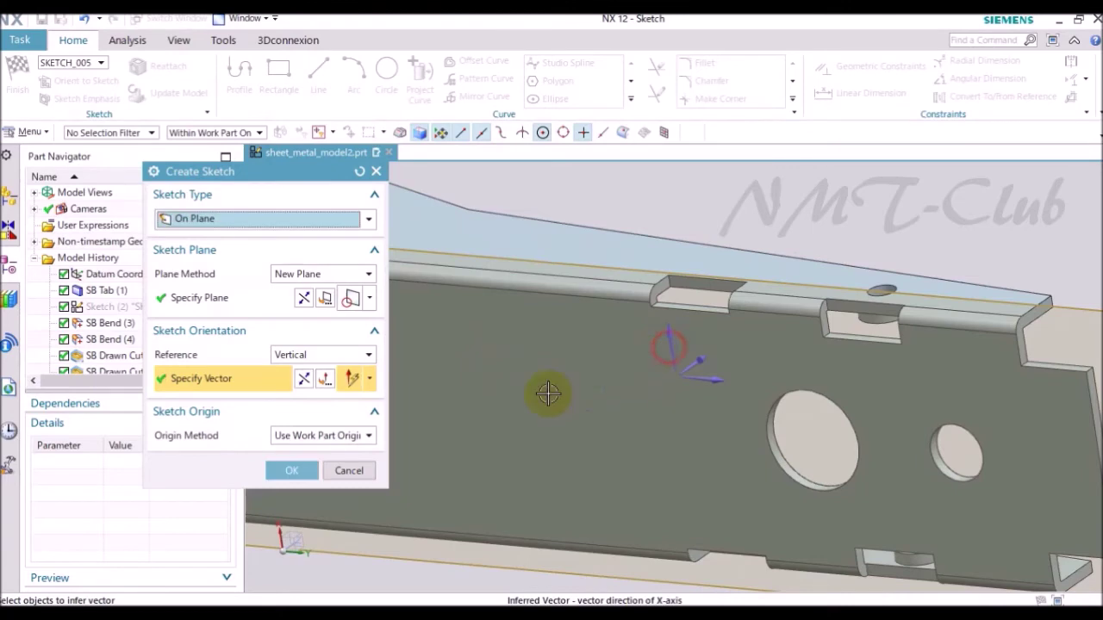
left_click(310, 470)
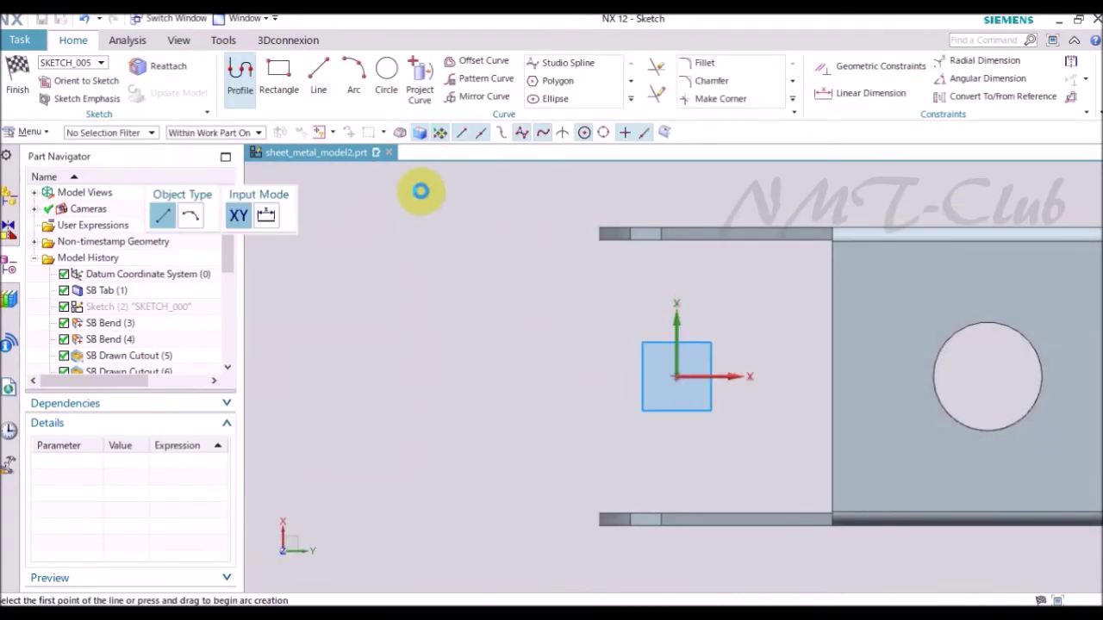
Draw a 1.2 mm vertical bead line from the cutout edge's midpoint and finish the sketch.
left_click(317, 91)
scroll(359, 353, "up", 2)
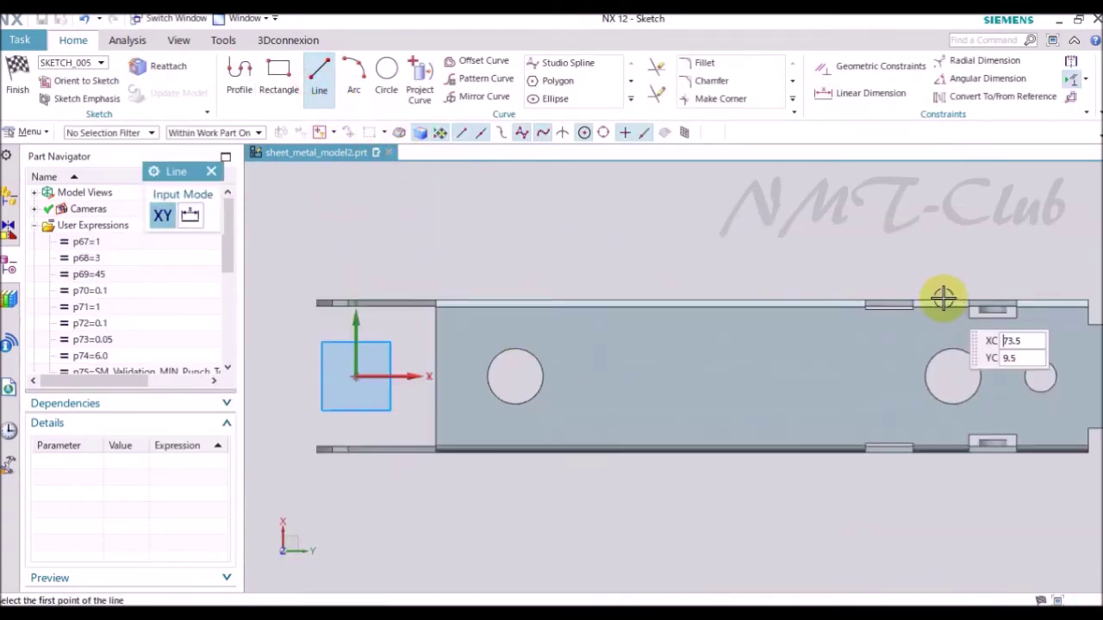
scroll(942, 298, "down", 5)
scroll(801, 358, "down", 2)
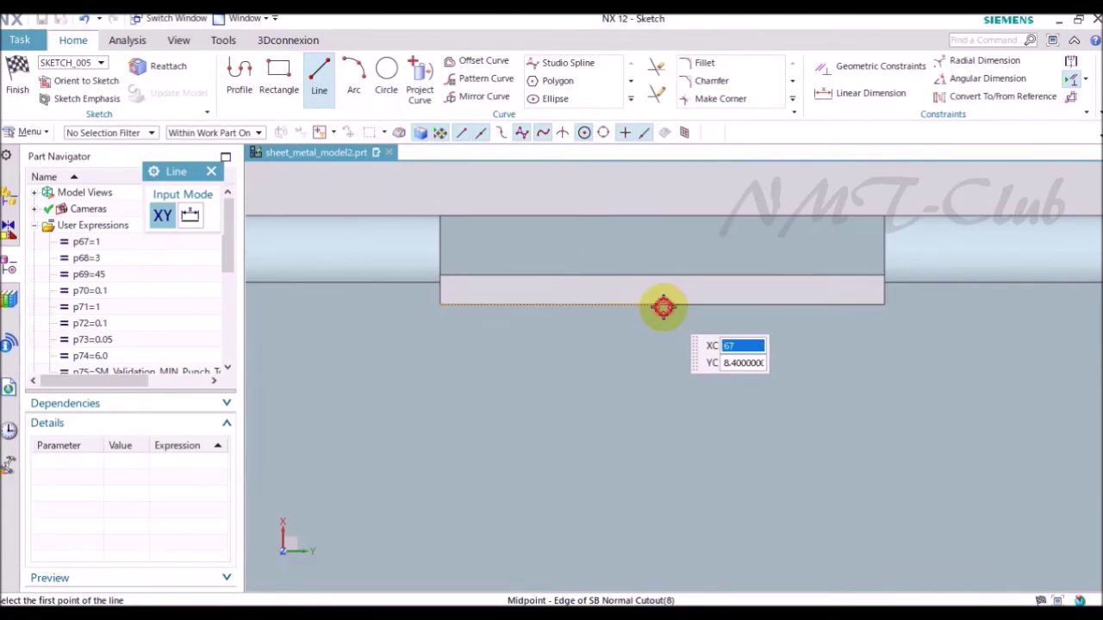
left_click(662, 307)
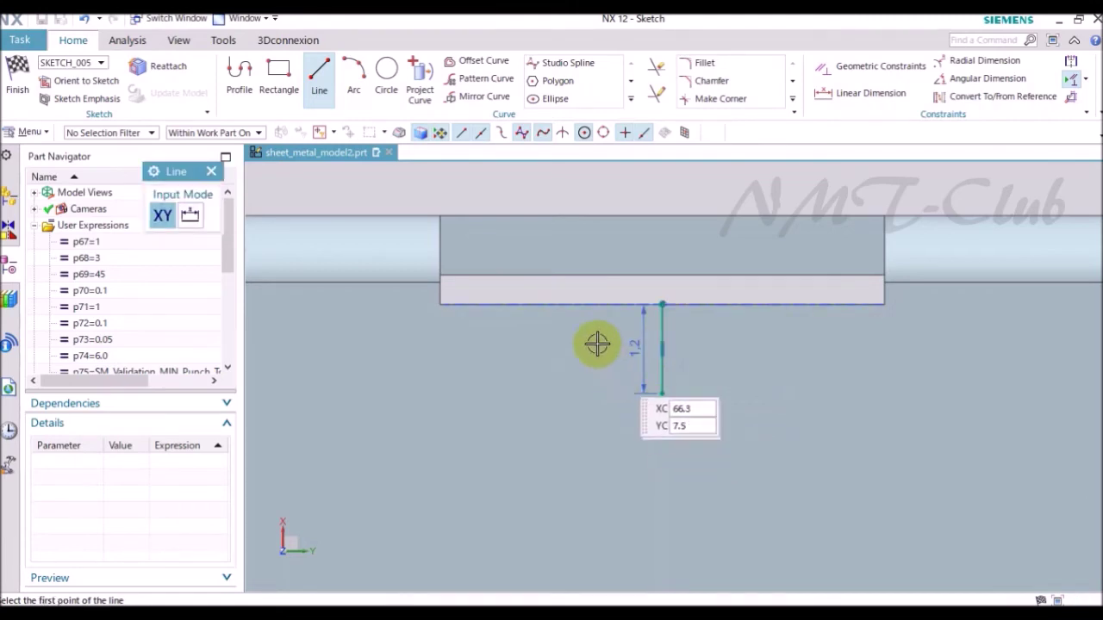
scroll(597, 338, "up", 3)
key("Escape")
right_click(603, 230)
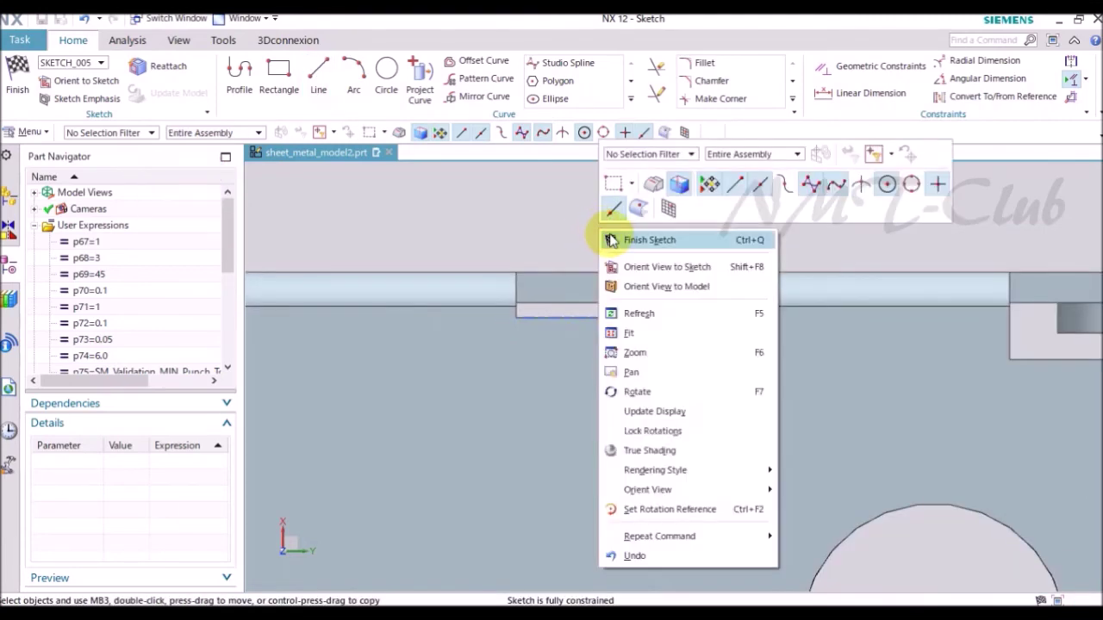
middle_click_drag(606, 231, 608, 233)
key("ctrl+q")
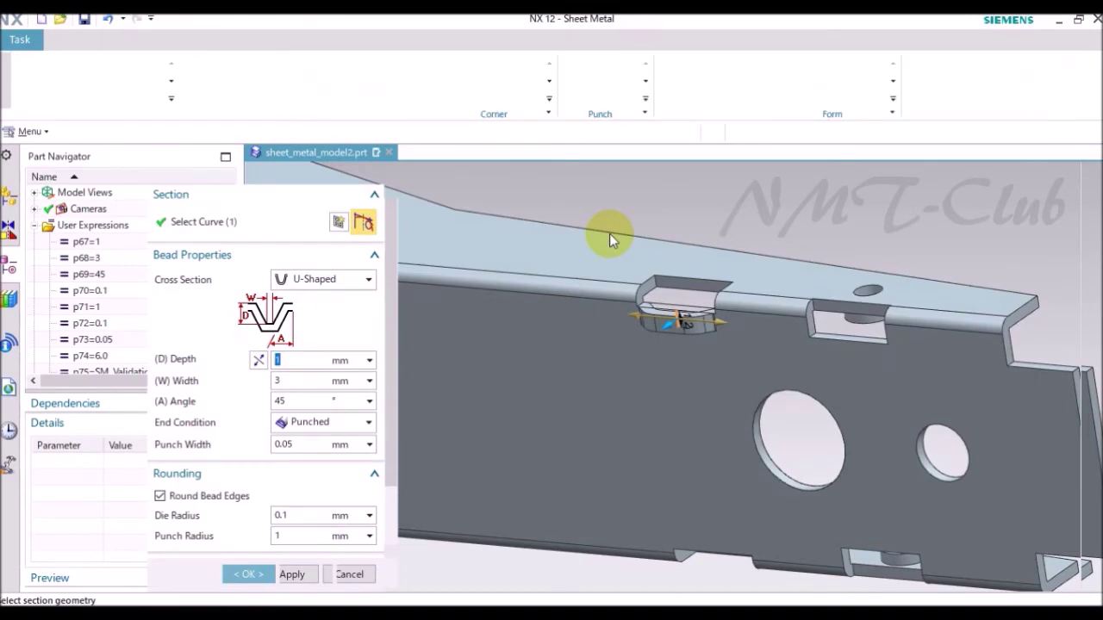
Reverse the bead to press into the wall and create it: 1 mm deep, 3 mm wide, 45°.
scroll(620, 259, "down", 2)
scroll(638, 293, "down", 2)
scroll(642, 300, "down", 2)
scroll(629, 344, "down", 2)
scroll(603, 353, "down", 1)
left_click(263, 376)
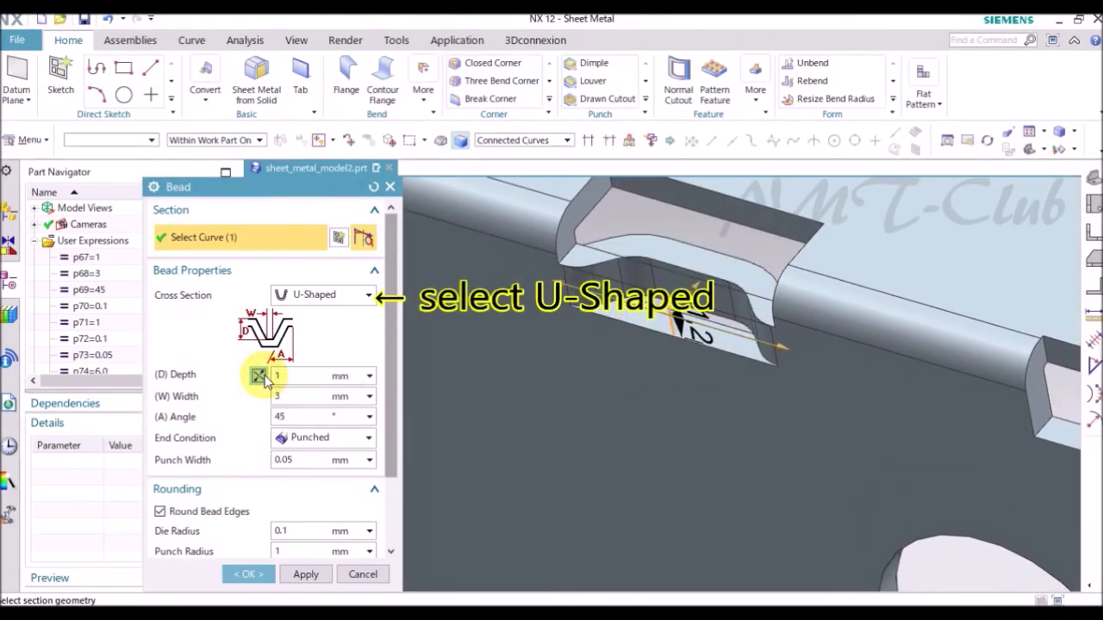
key("F8")
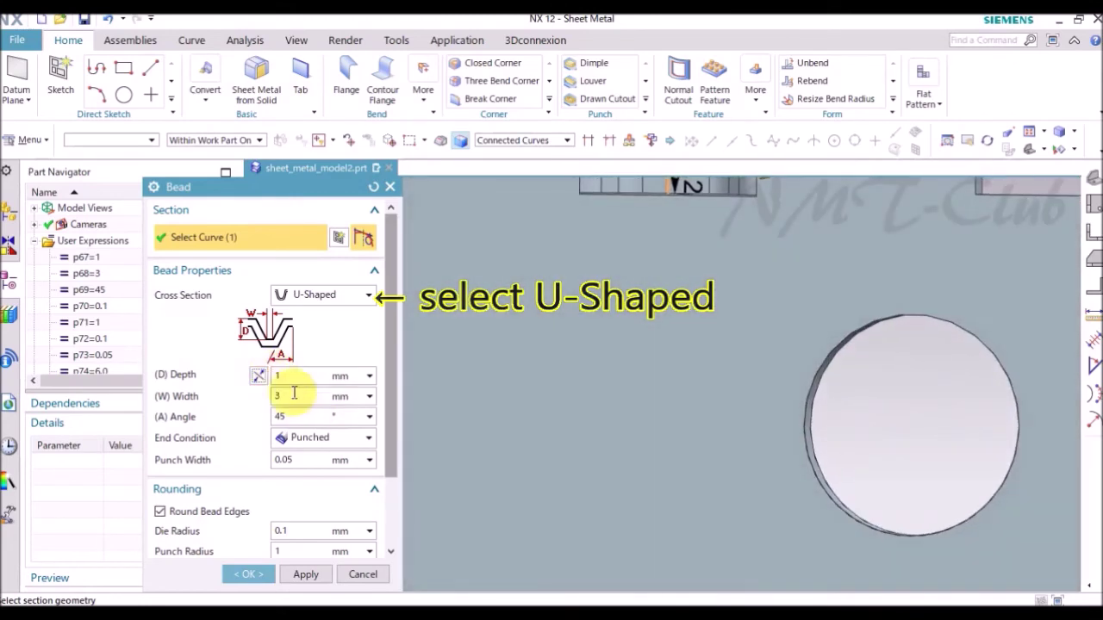
key("Home")
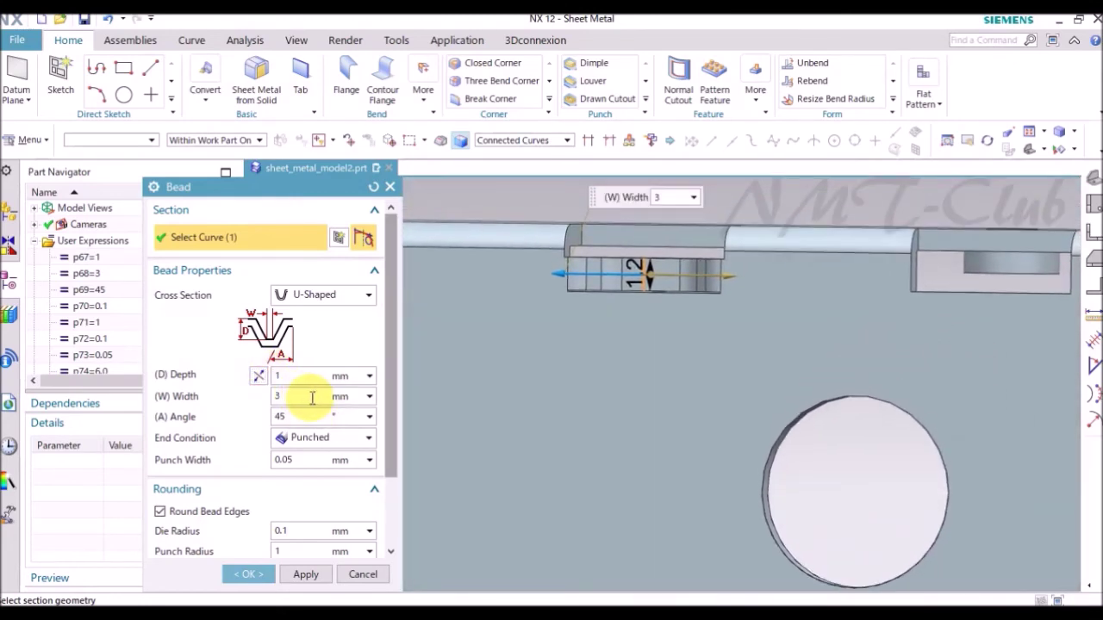
key("End")
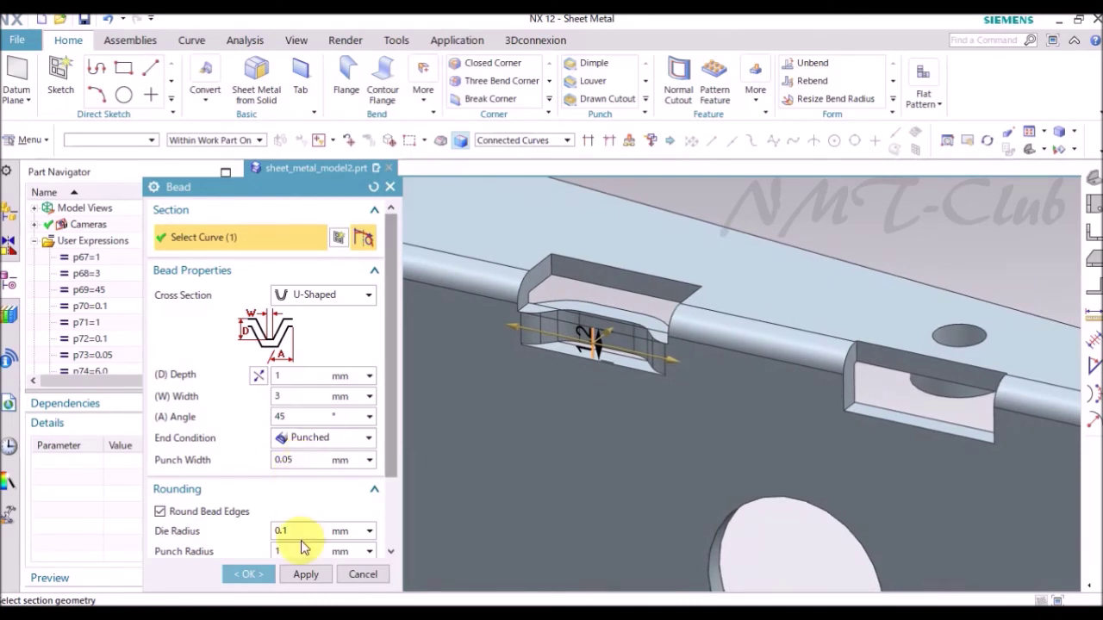
key("Home")
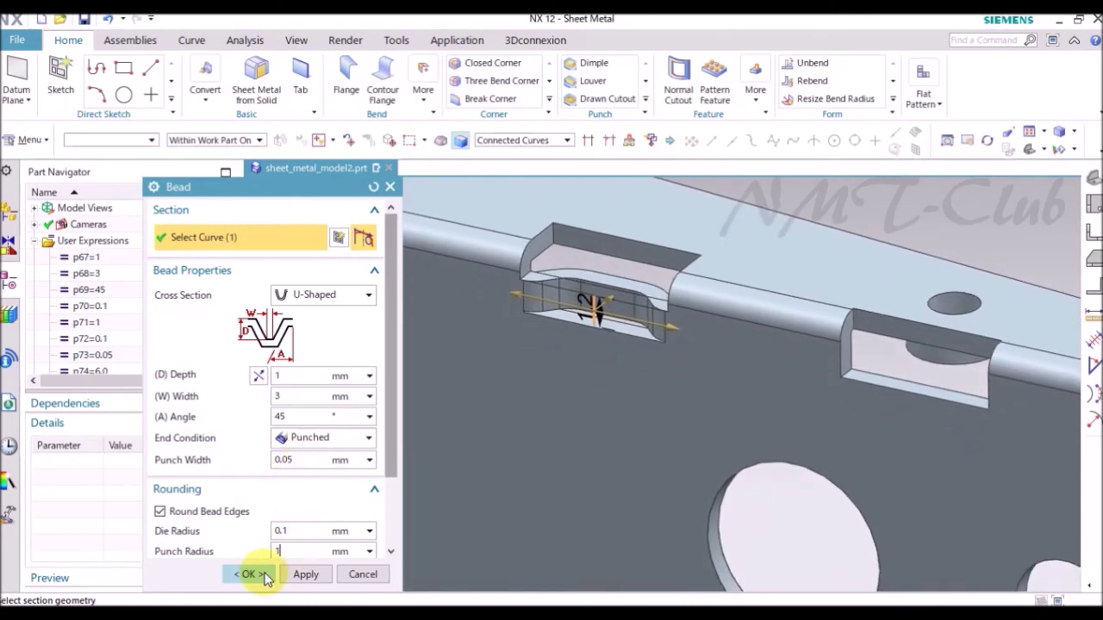
left_click(250, 575)
mouse_move(522, 445)
middle_mouse_down()
mouse_move(517, 405)
mouse_move(362, 190)
mouse_move(301, 136)
middle_mouse_up()
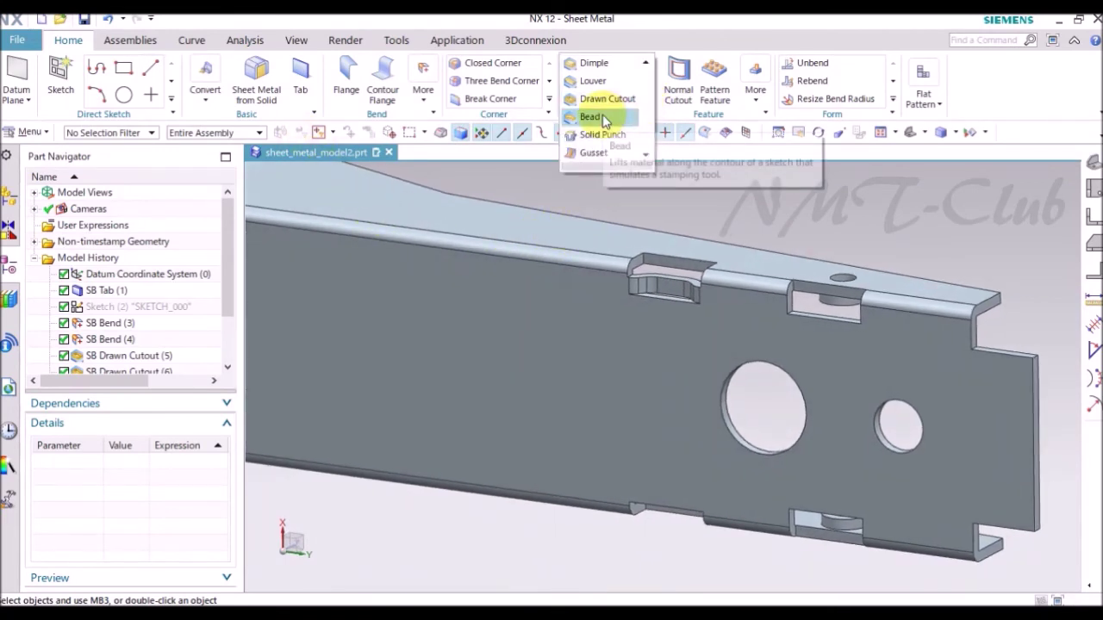
Start a new bead and sketch its section on the plate face, oriented along X.
left_click(591, 118)
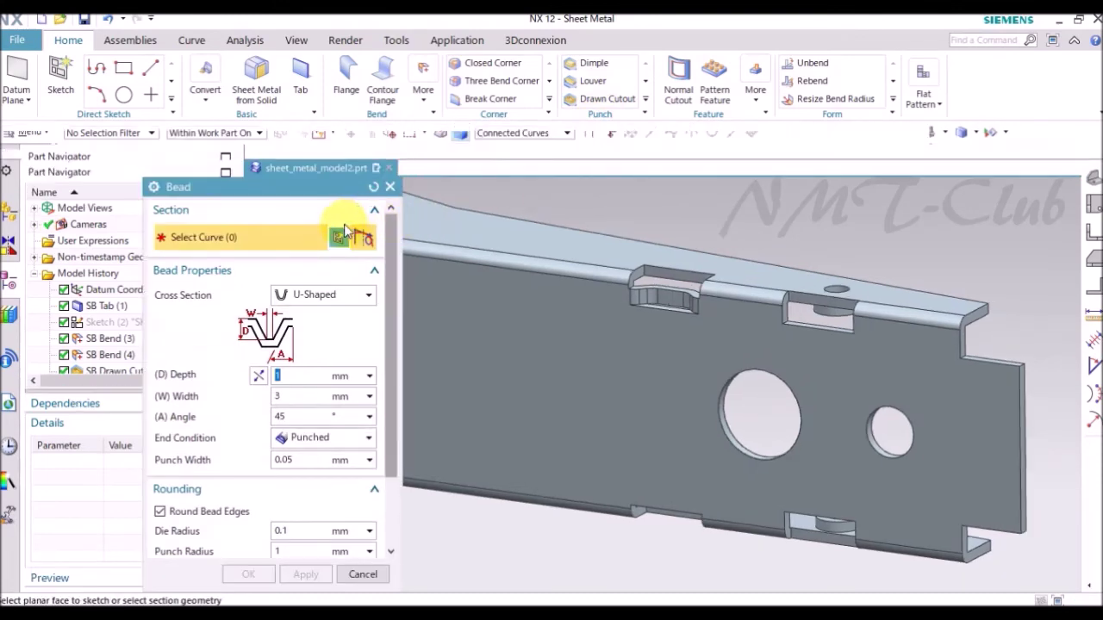
left_click(339, 239)
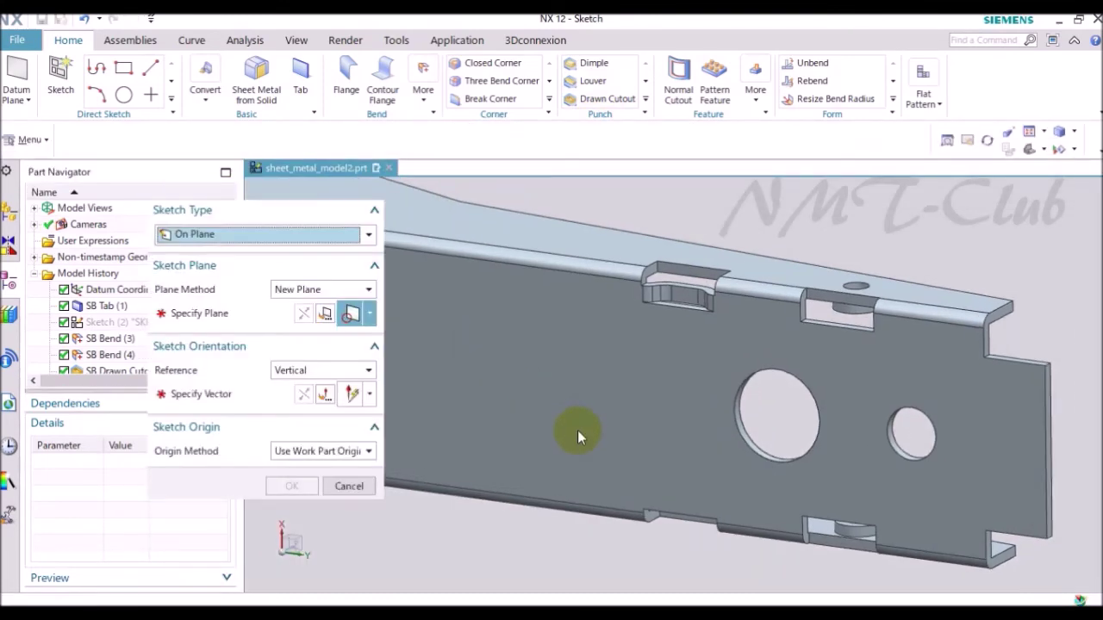
left_click(577, 421)
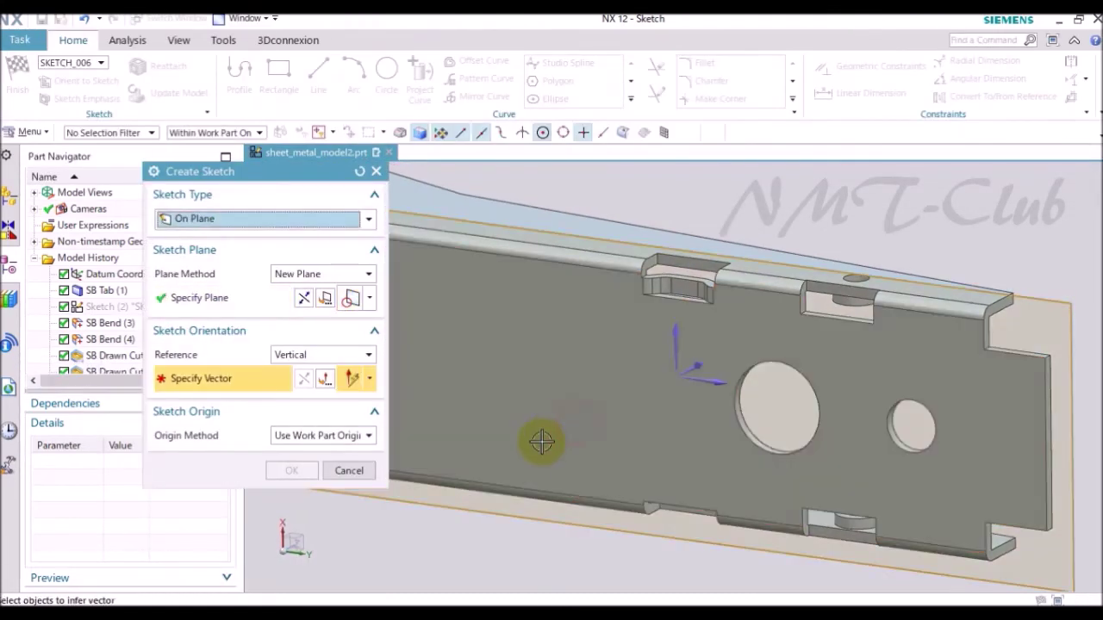
left_click(674, 340)
left_click(305, 469)
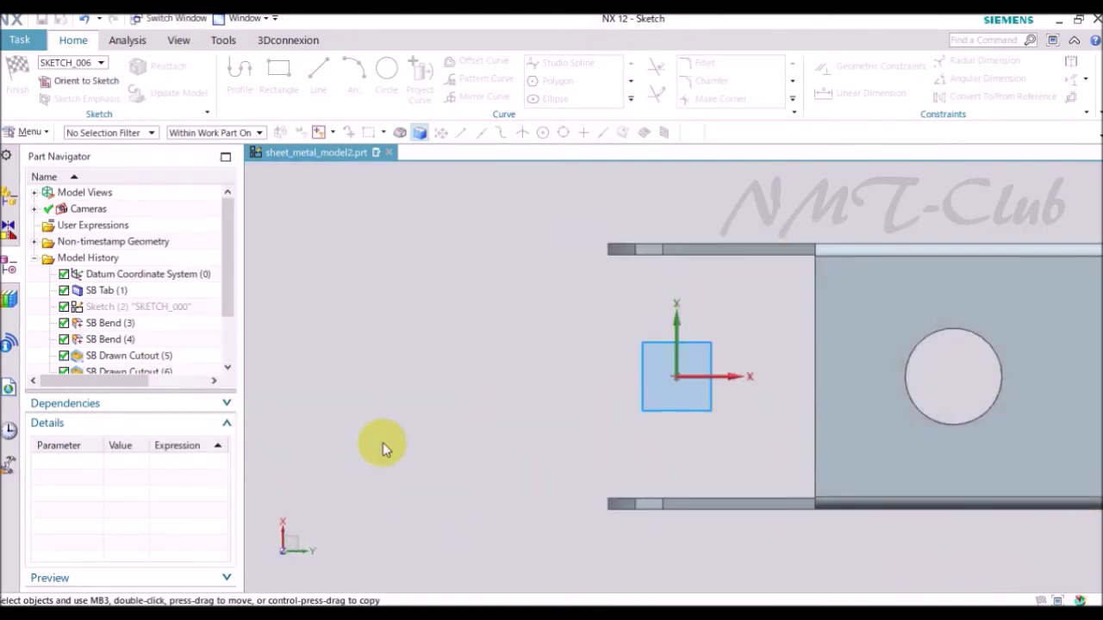
Draw a 1.2 mm line from the opposite cutout edge's midpoint and finish the sketch.
left_click(322, 78)
scroll(342, 362, "up", 2)
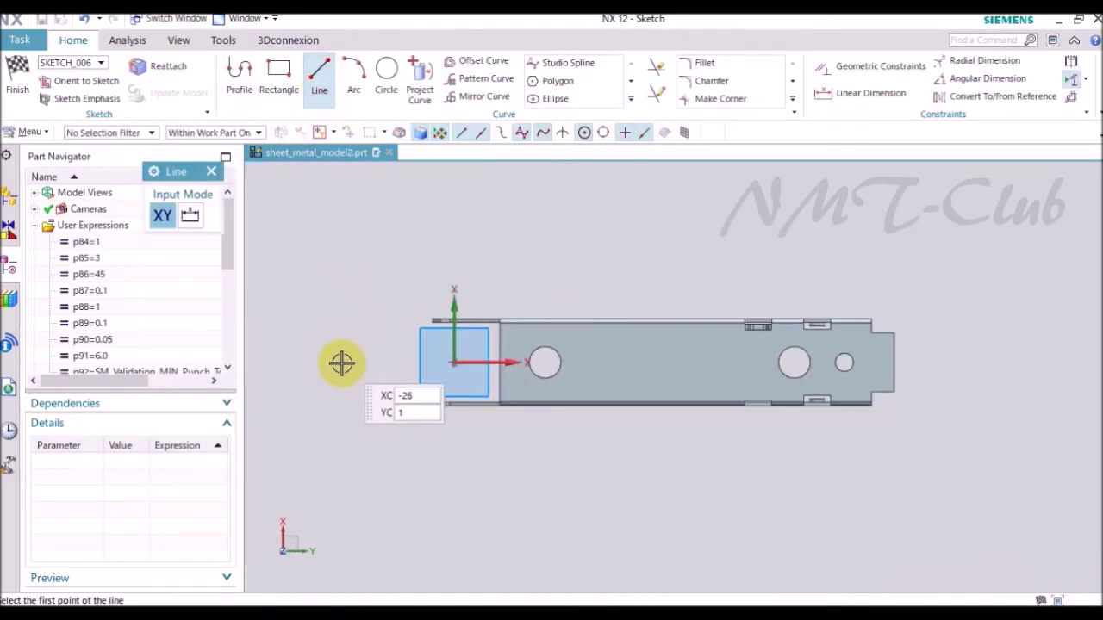
scroll(766, 401, "up", 3)
scroll(797, 372, "up", 2)
scroll(796, 372, "up", 2)
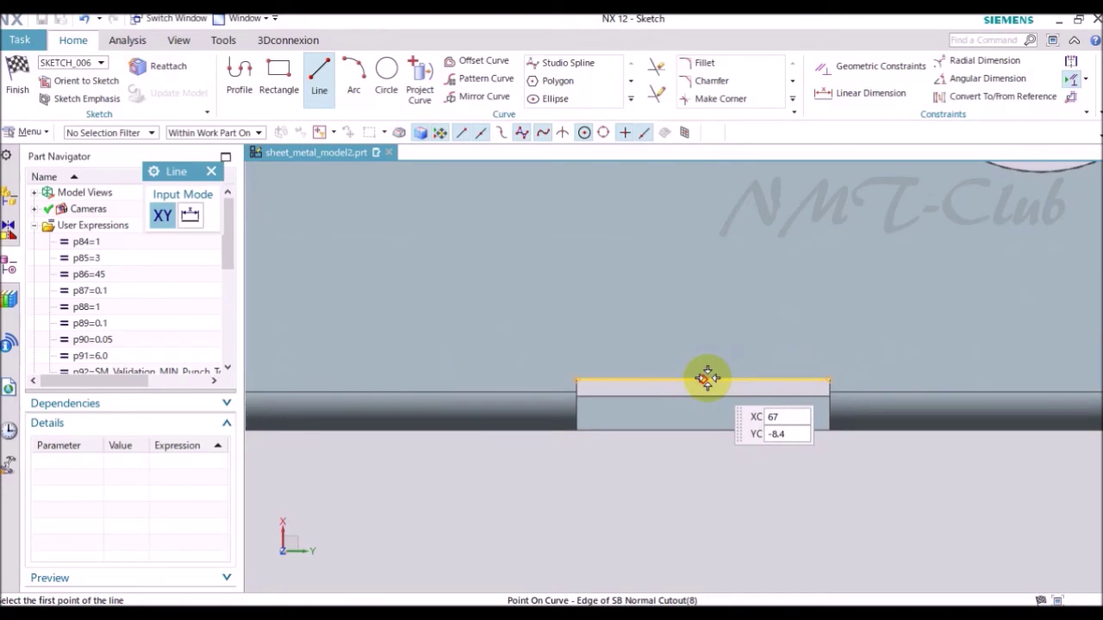
scroll(707, 377, "up", 3)
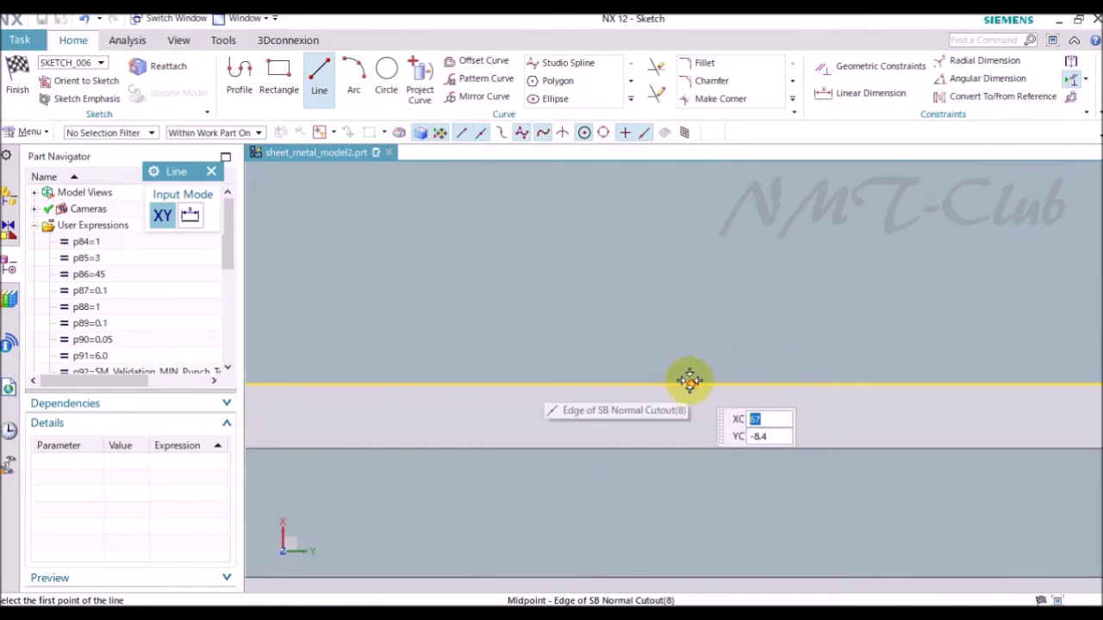
left_click(689, 380)
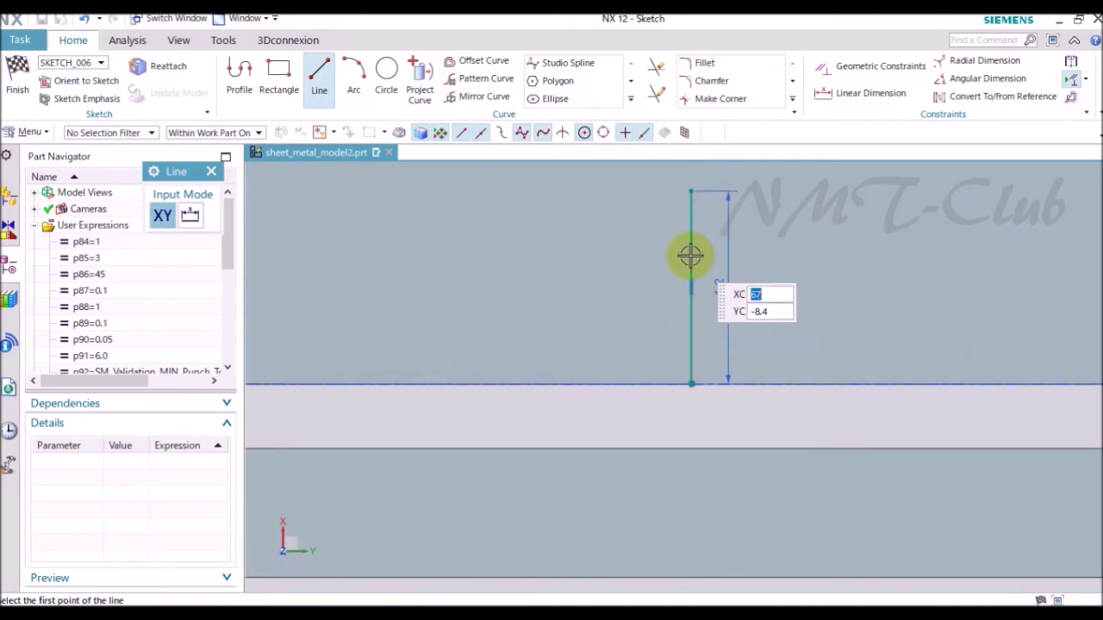
scroll(672, 261, "down", 3)
key("Escape")
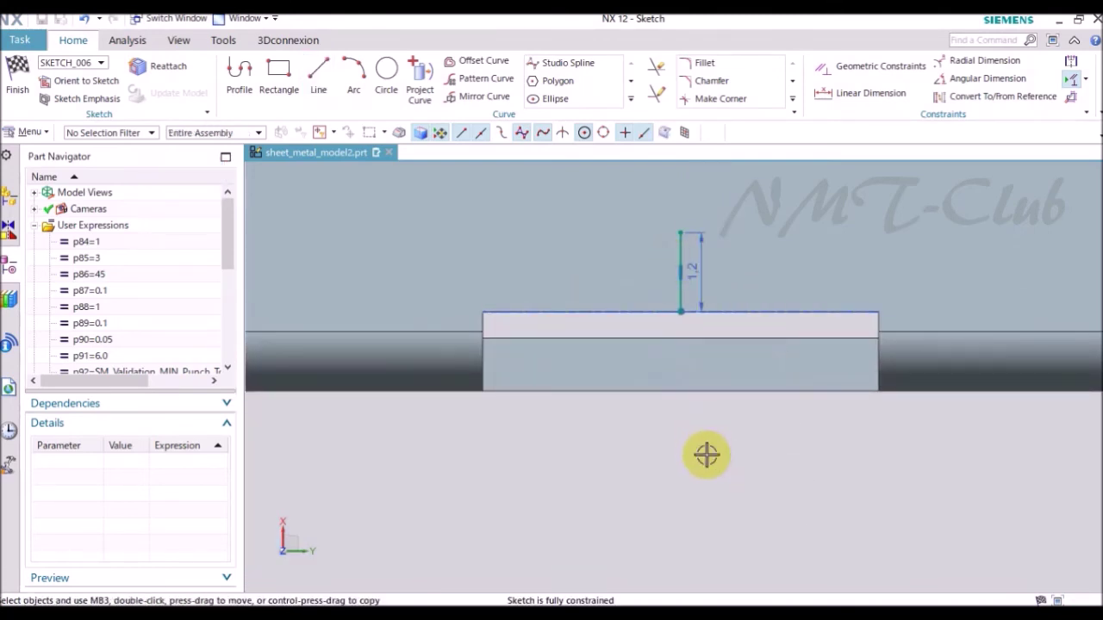
right_click(706, 457)
left_click(758, 127)
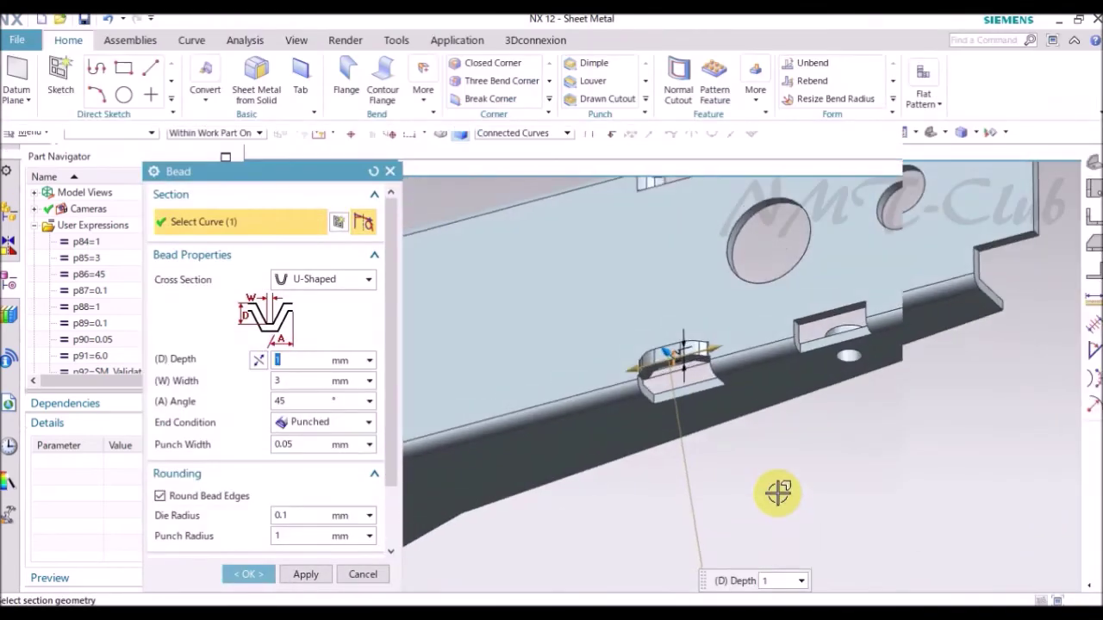
Flip the second bead to press the same way as the first and create it.
left_click(280, 375)
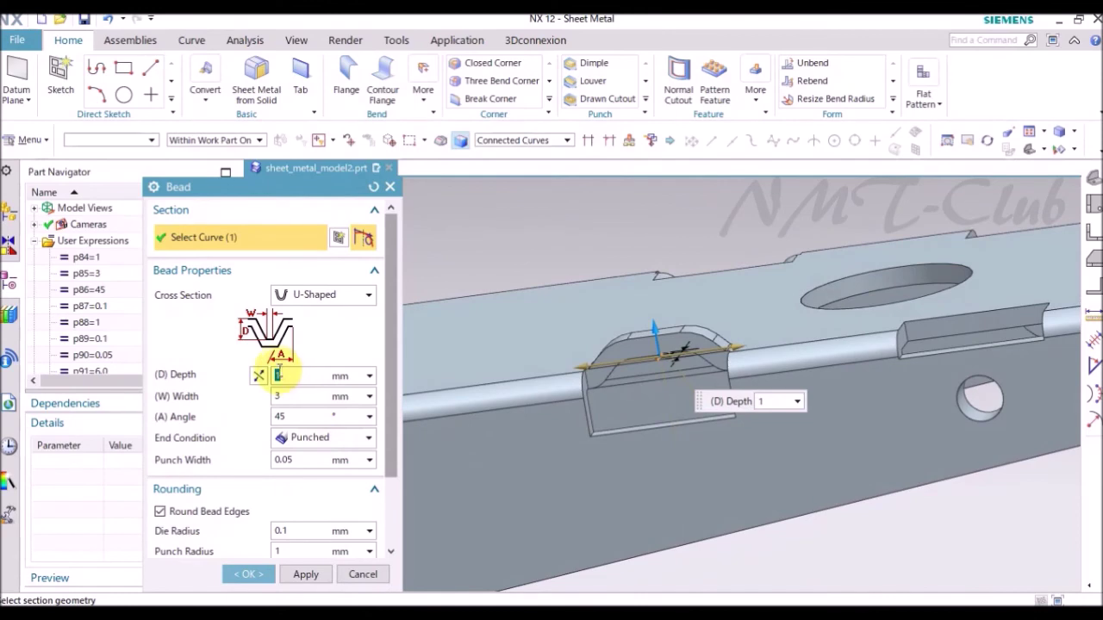
left_click(258, 377)
mouse_move(414, 492)
middle_mouse_down()
mouse_move(438, 505)
mouse_move(627, 527)
middle_mouse_up()
left_click(248, 574)
mouse_move(533, 558)
middle_mouse_down()
mouse_move(623, 547)
mouse_move(626, 247)
mouse_move(686, 176)
middle_mouse_up()
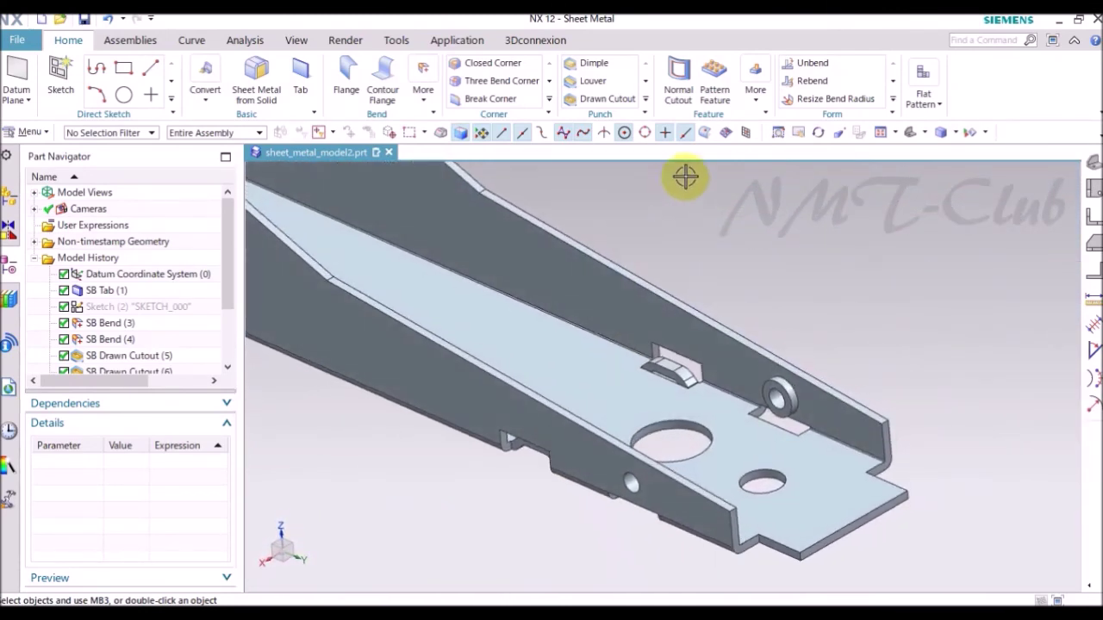
left_click(487, 100)
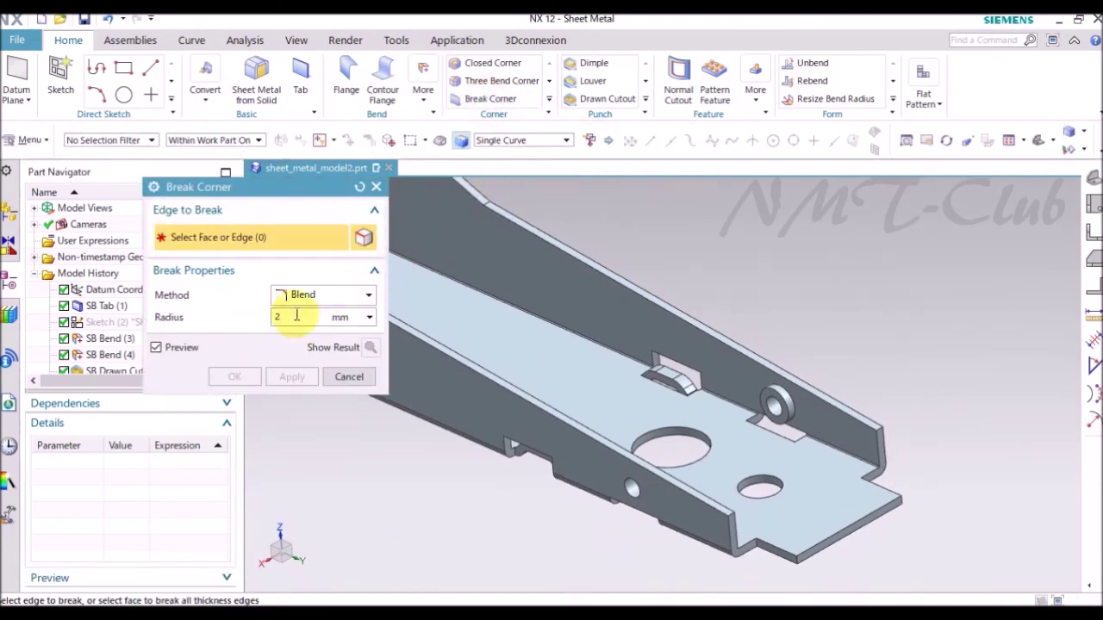
Round the two notch corner edges with a 2 mm Break Corner blend.
scroll(744, 509, "up", 2)
scroll(734, 503, "up", 3)
scroll(714, 439, "up", 3)
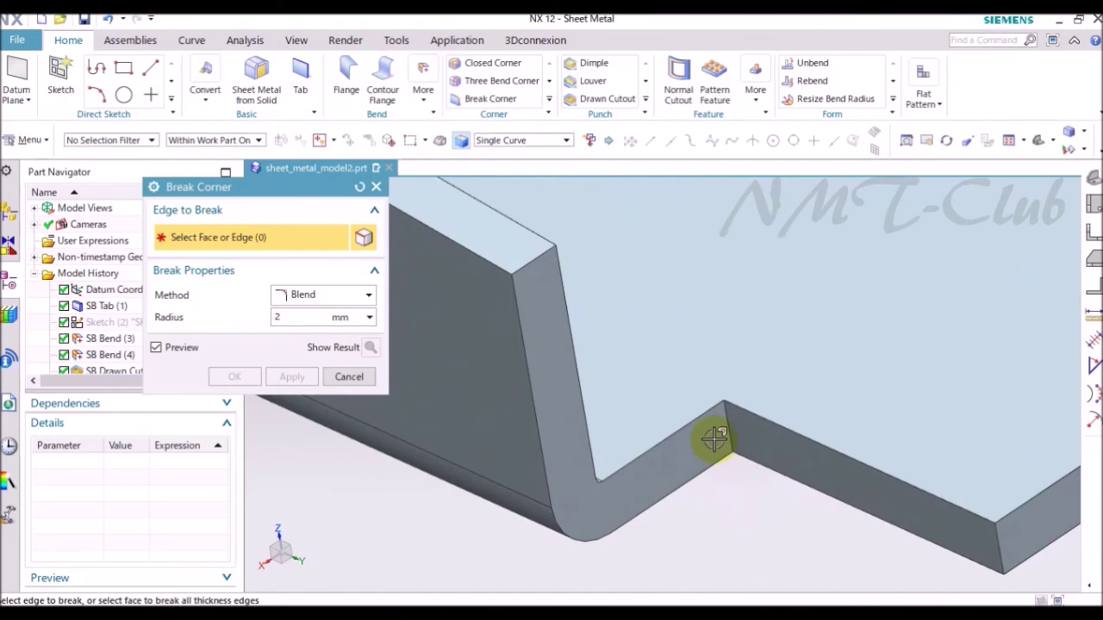
left_click(729, 424)
scroll(660, 475, "down", 1)
scroll(711, 419, "down", 2)
scroll(729, 411, "down", 2)
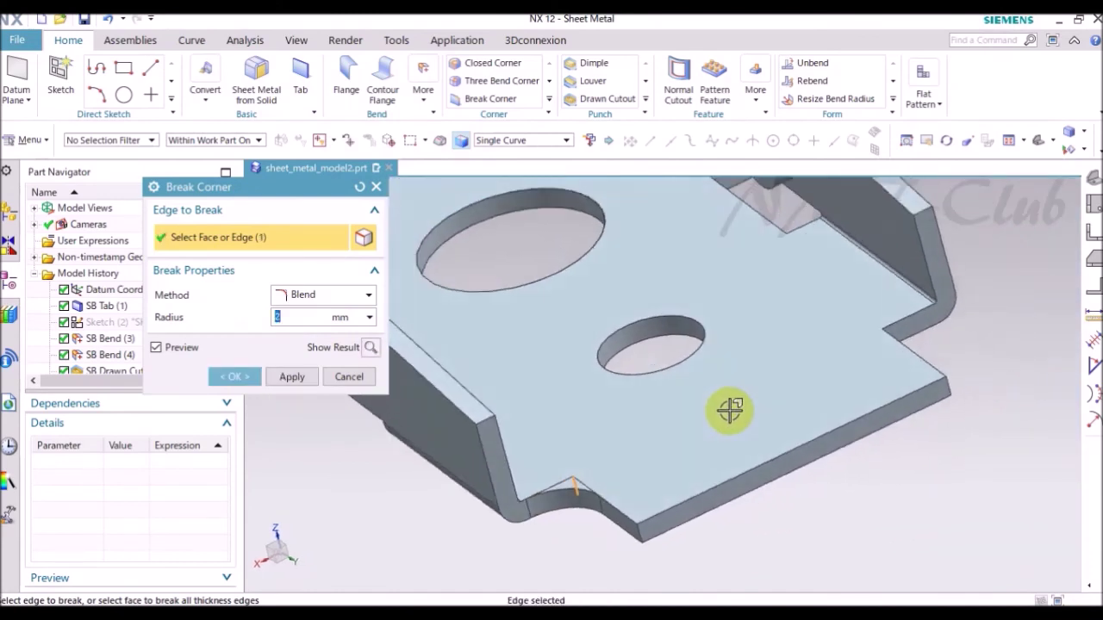
middle_click_drag(729, 411, 856, 450)
scroll(856, 450, "up", 2)
scroll(888, 470, "up", 3)
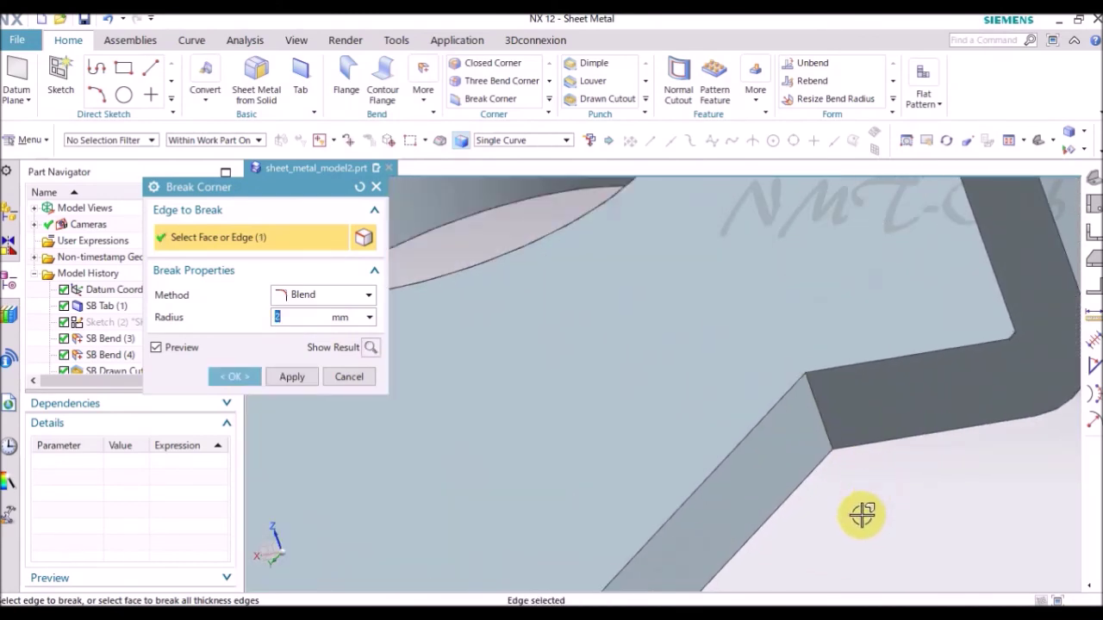
left_click(725, 339)
scroll(664, 382, "down", 5)
middle_click_drag(820, 394, 560, 424)
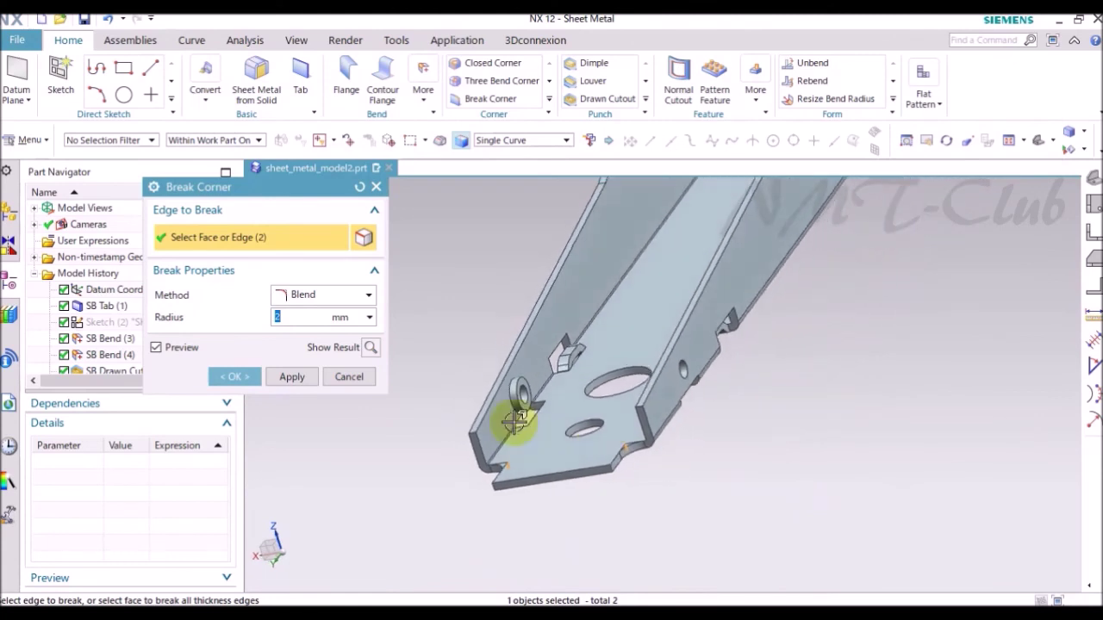
left_click(233, 377)
mouse_move(283, 394)
middle_mouse_down()
mouse_move(738, 534)
mouse_move(840, 496)
mouse_move(922, 433)
mouse_move(958, 469)
middle_mouse_up()
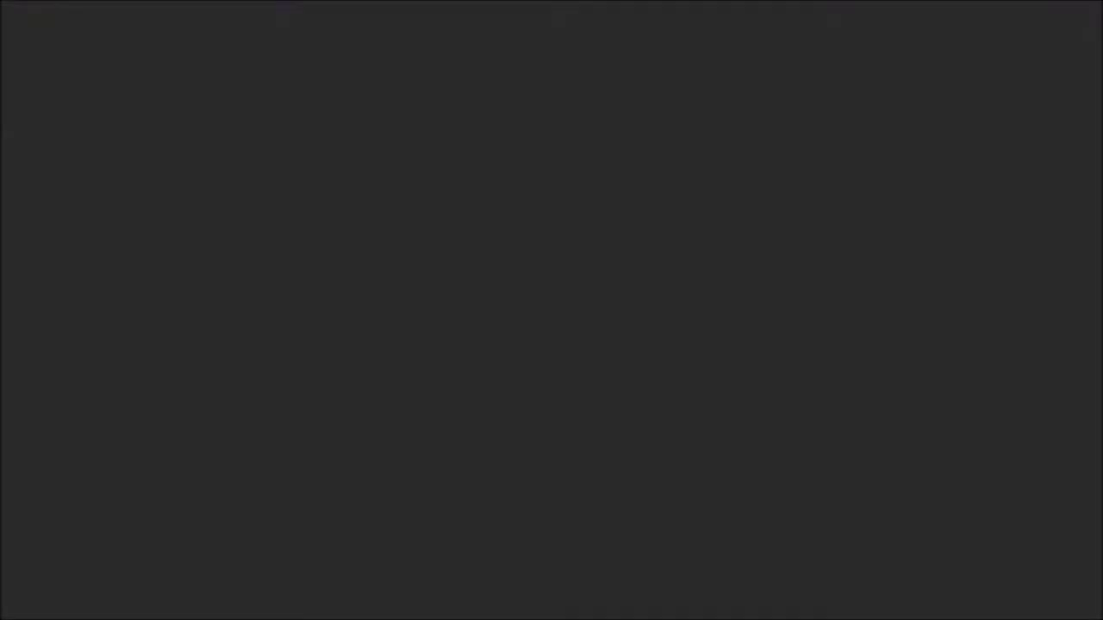